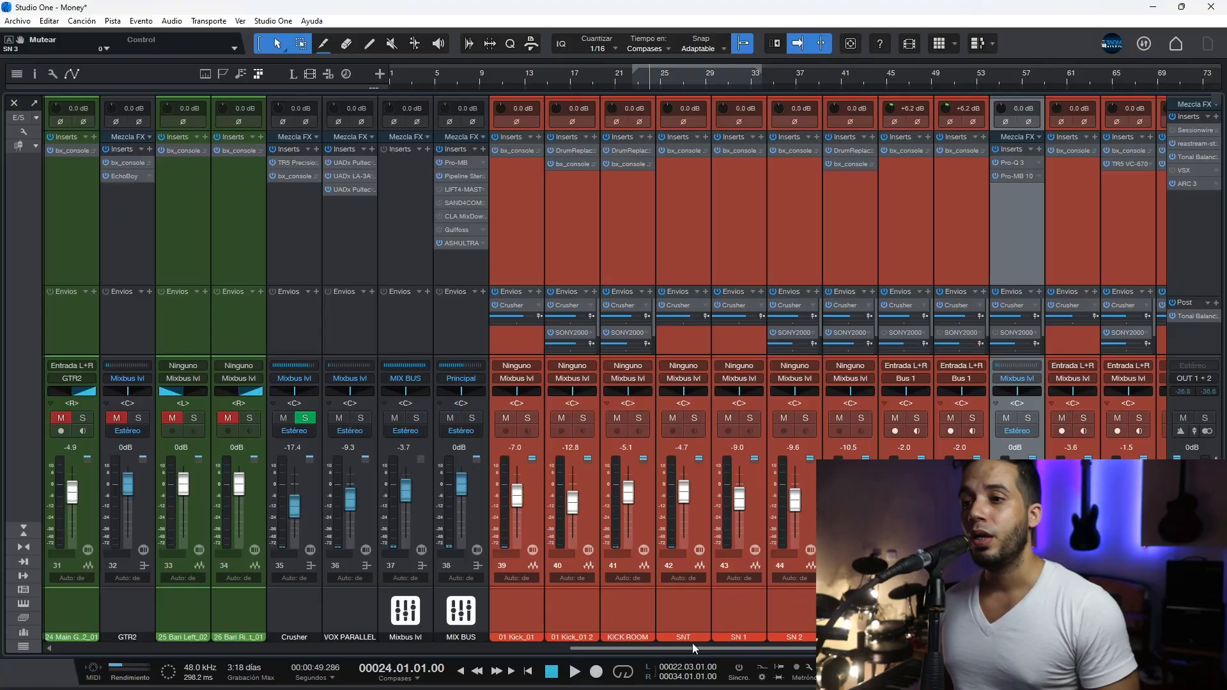
Step: Audition the Crusher bus through its TR5 Precision Comp-Limiter insert, watching the gain reduction, and close the plug-in window
left_click_drag(696, 647, 589, 632)
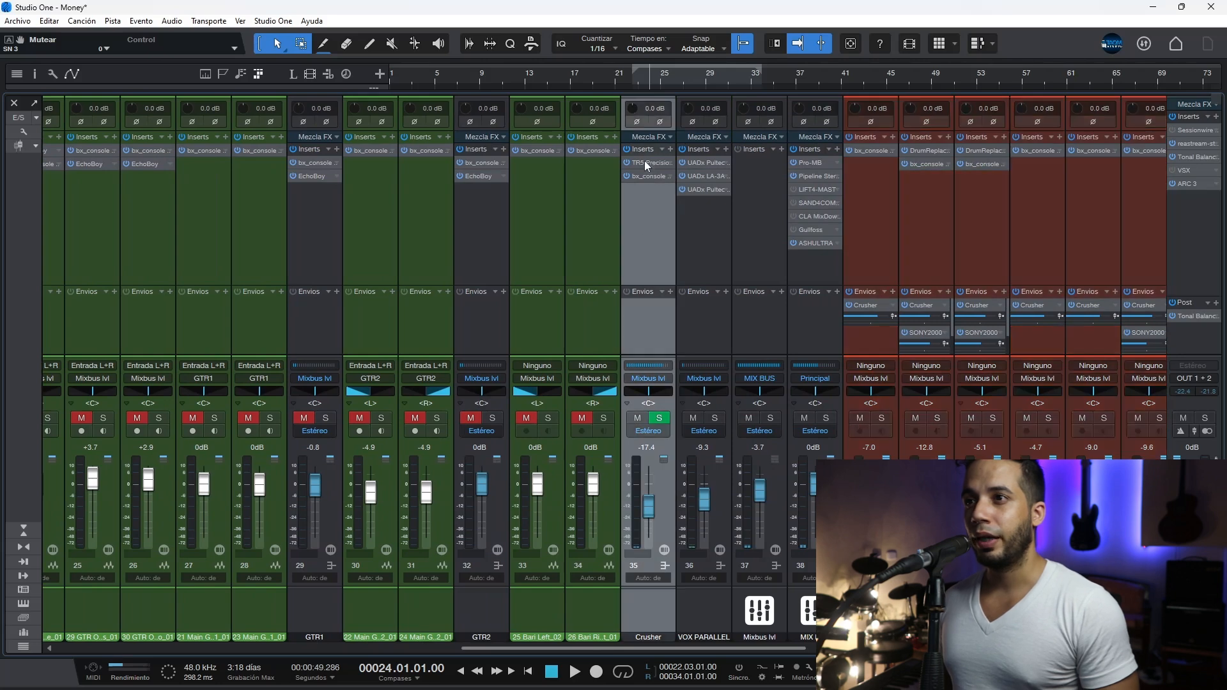
double_click(646, 160)
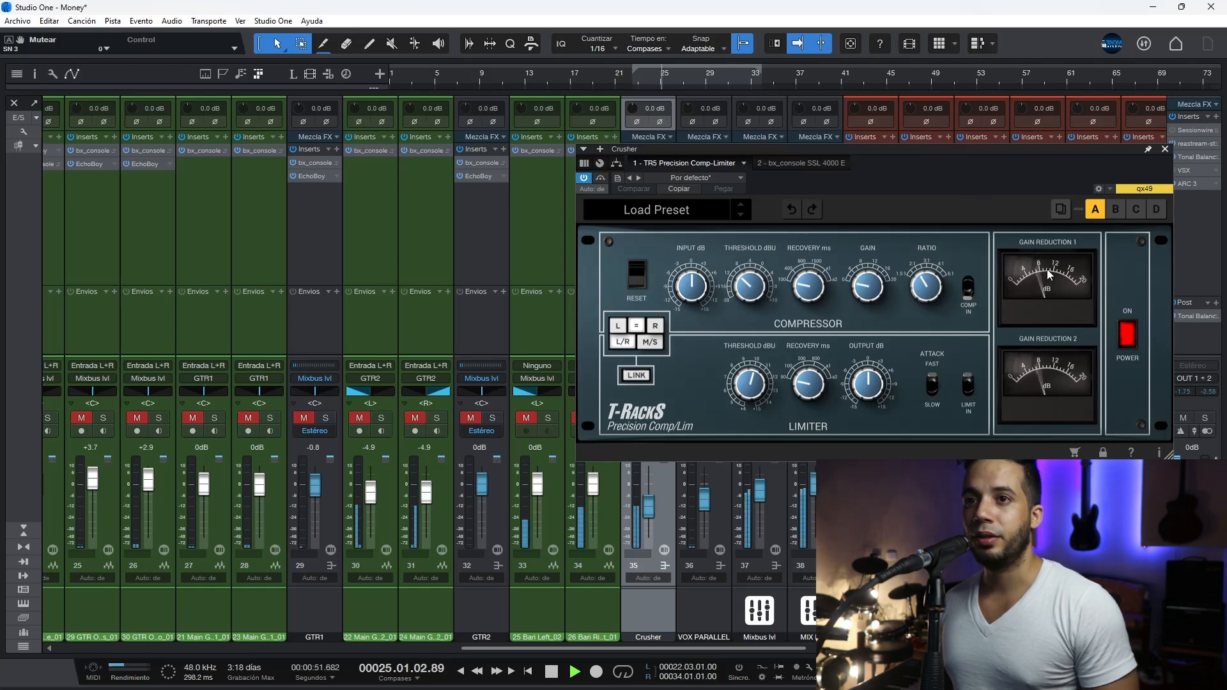
key("space")
left_click(1164, 151)
Step: Examine the equaliser settings of the bx_console SSL 4000 E insert on the Crusher bus and close its window
left_click(655, 175)
left_click(790, 271)
left_click(736, 245)
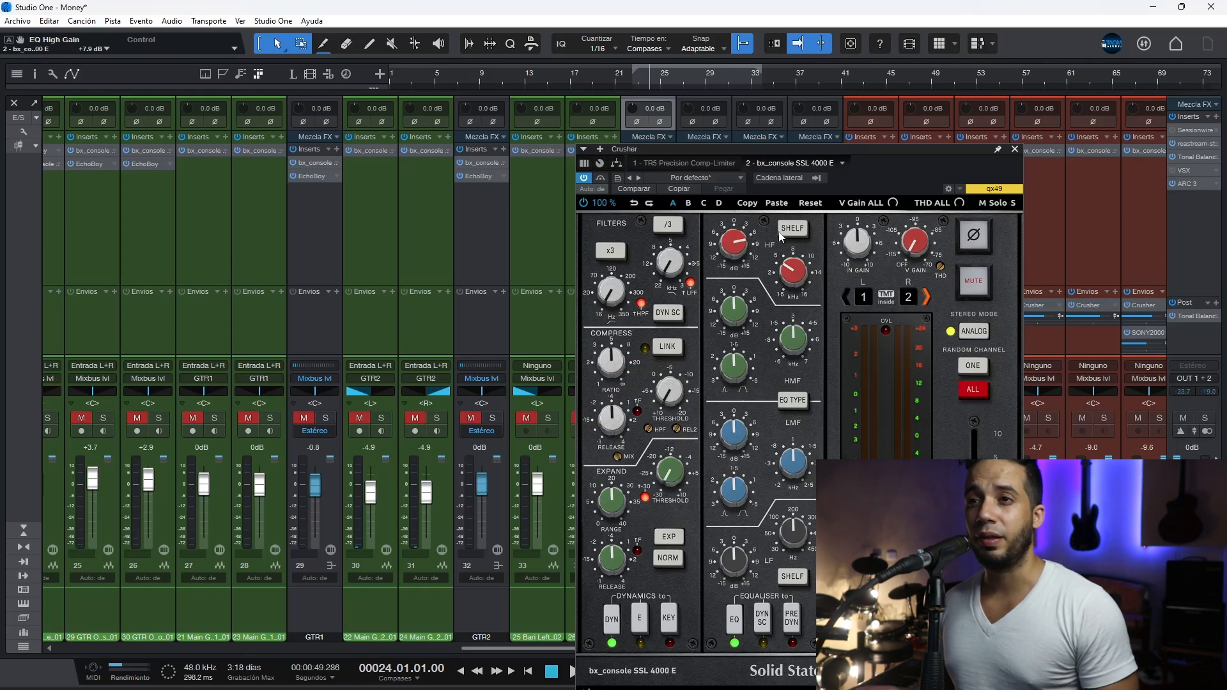
left_click(1014, 149)
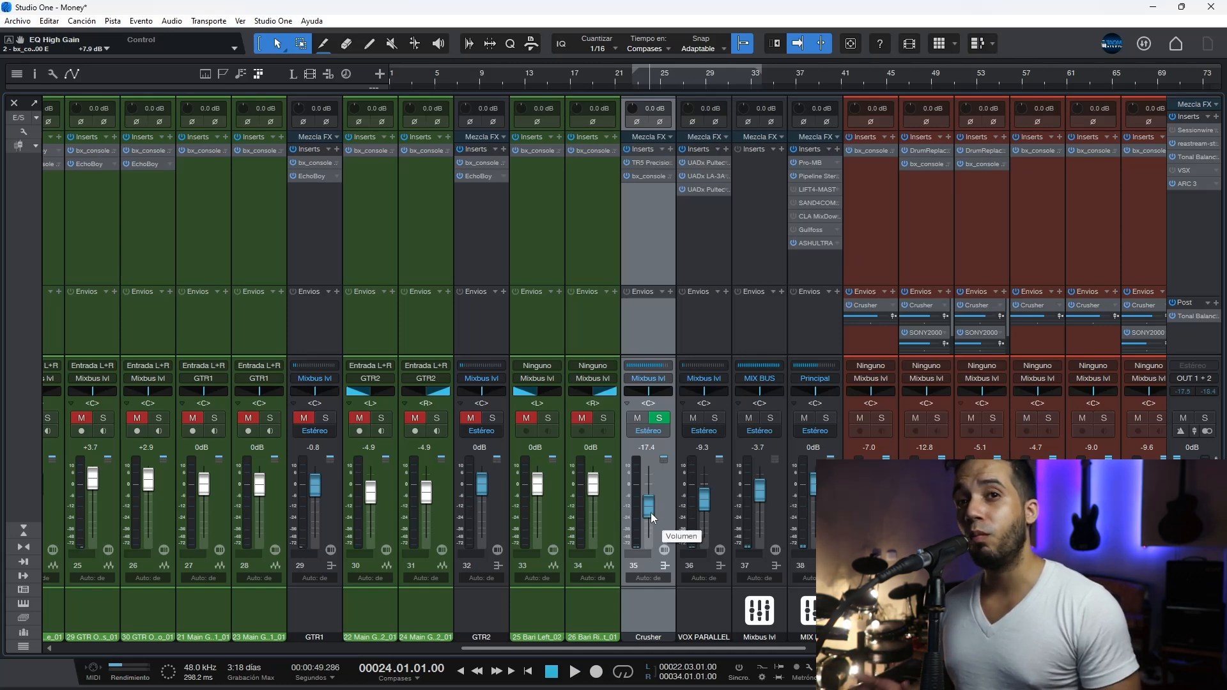
Step: Solo the whole range of drum channels in the mixer, starting with 01 Kick_01
left_click_drag(713, 649, 971, 649)
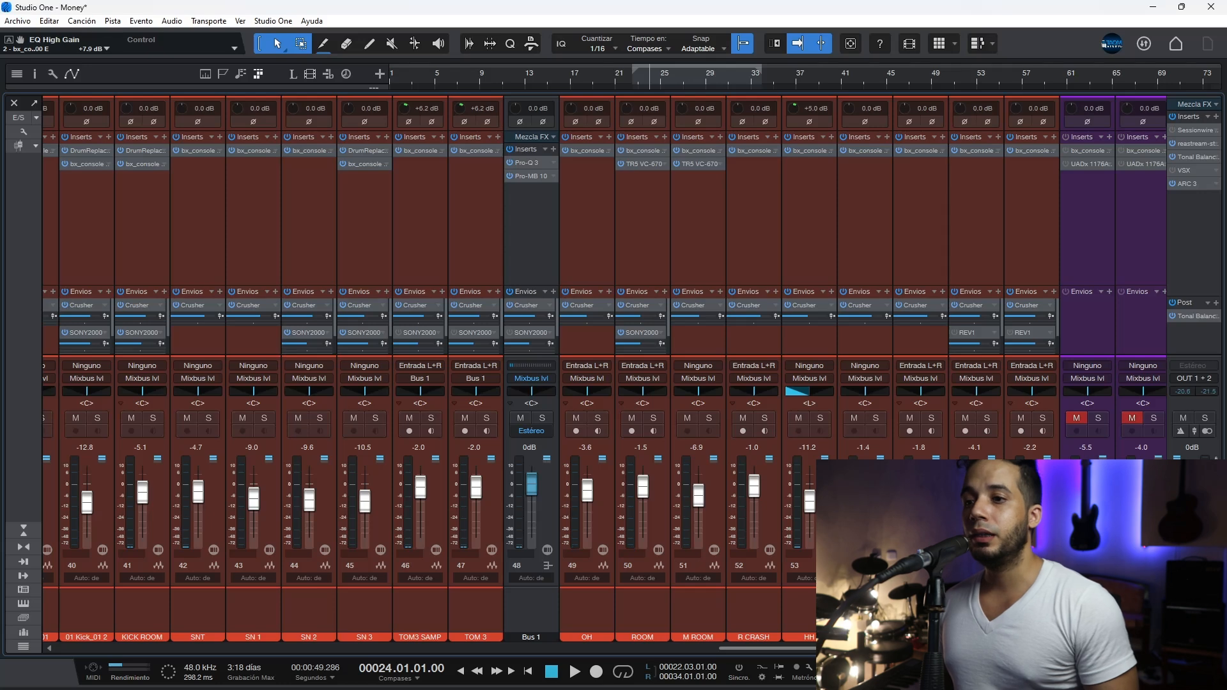
left_click_drag(843, 648, 701, 649)
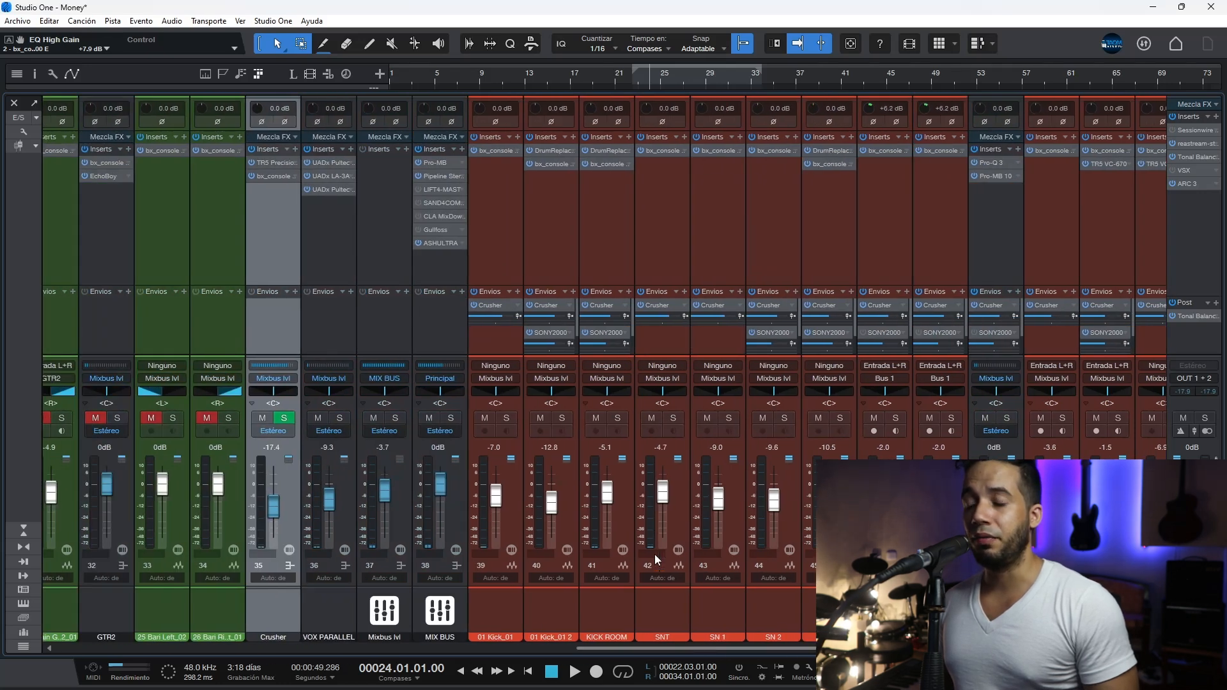
left_click(514, 497)
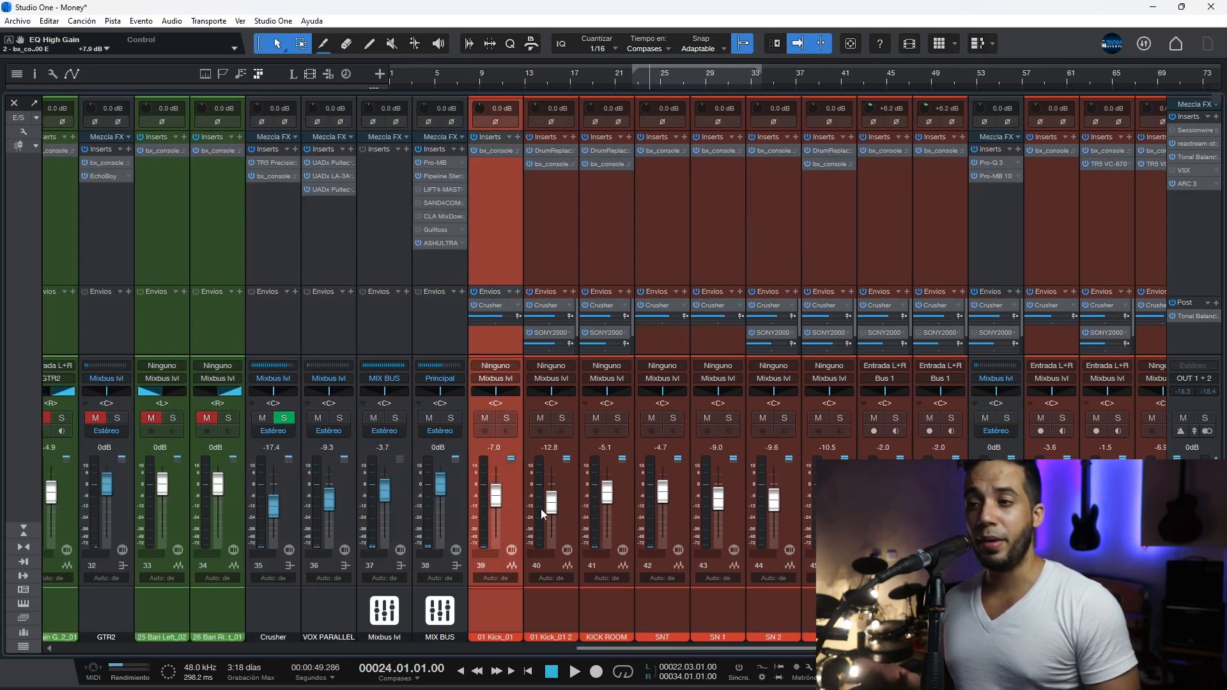
left_click_drag(751, 647, 876, 648)
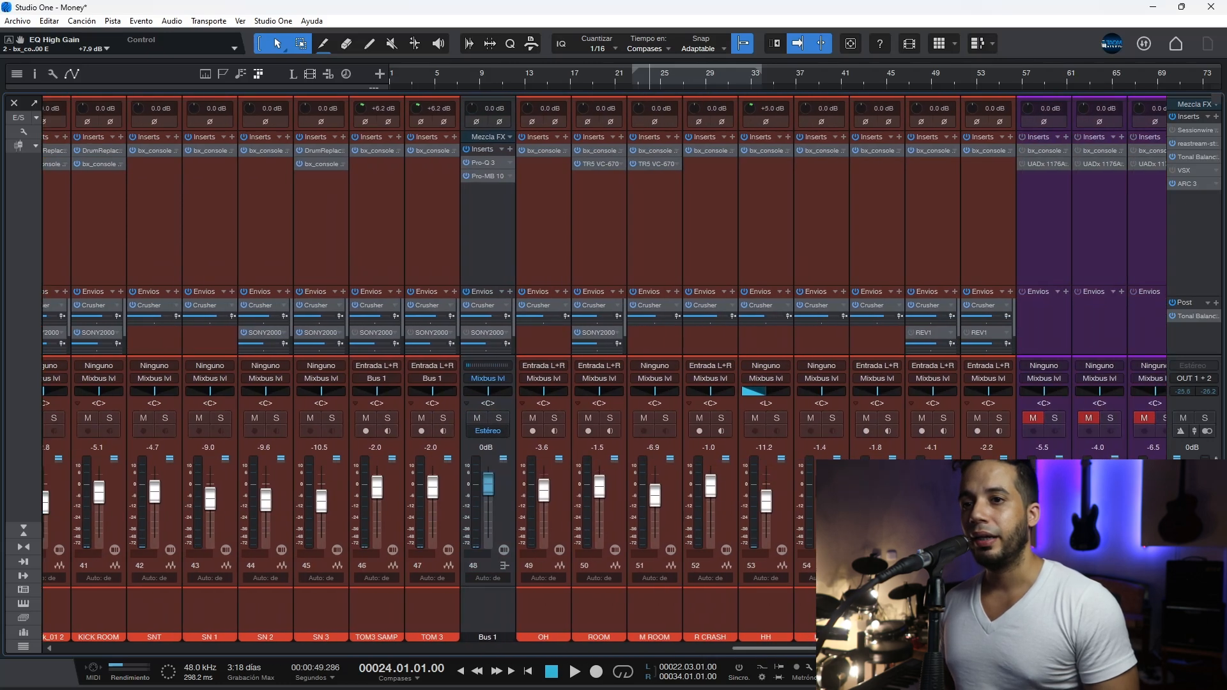
left_click(991, 511, "shift")
left_click(1000, 417)
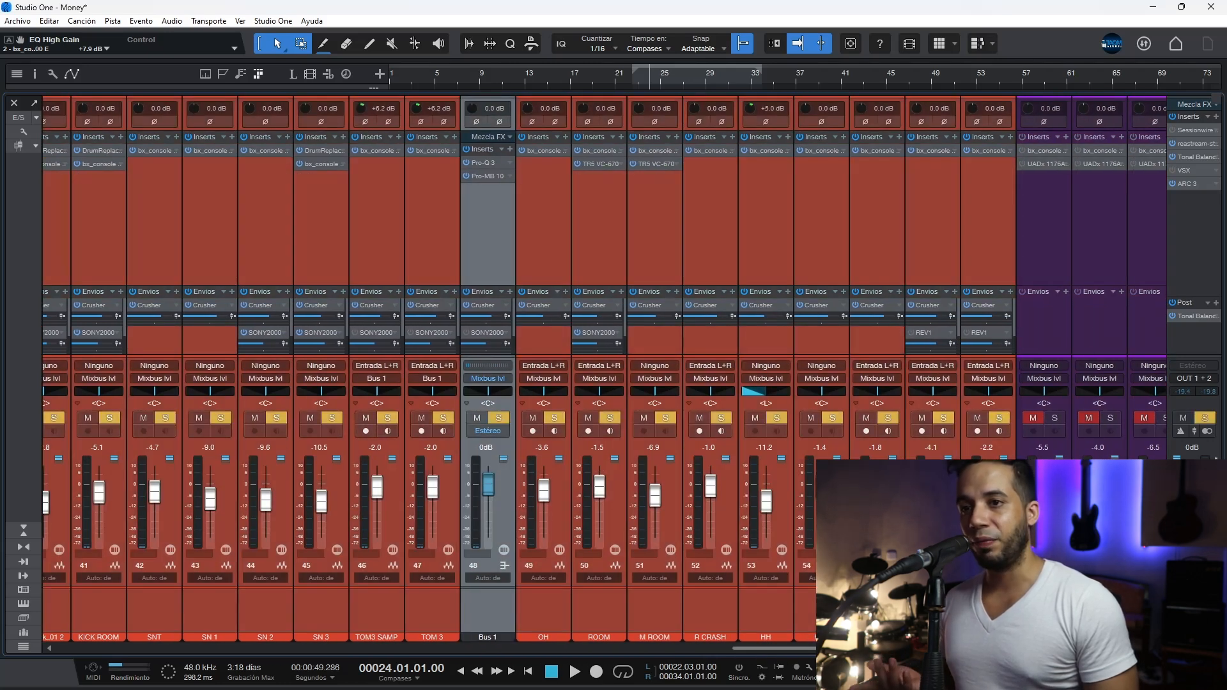
Step: Open the bx_console SSL 4000 E insert on the 01 Kick_01 channel and position its window clear of the kick channel strips
left_click_drag(817, 648, 730, 649)
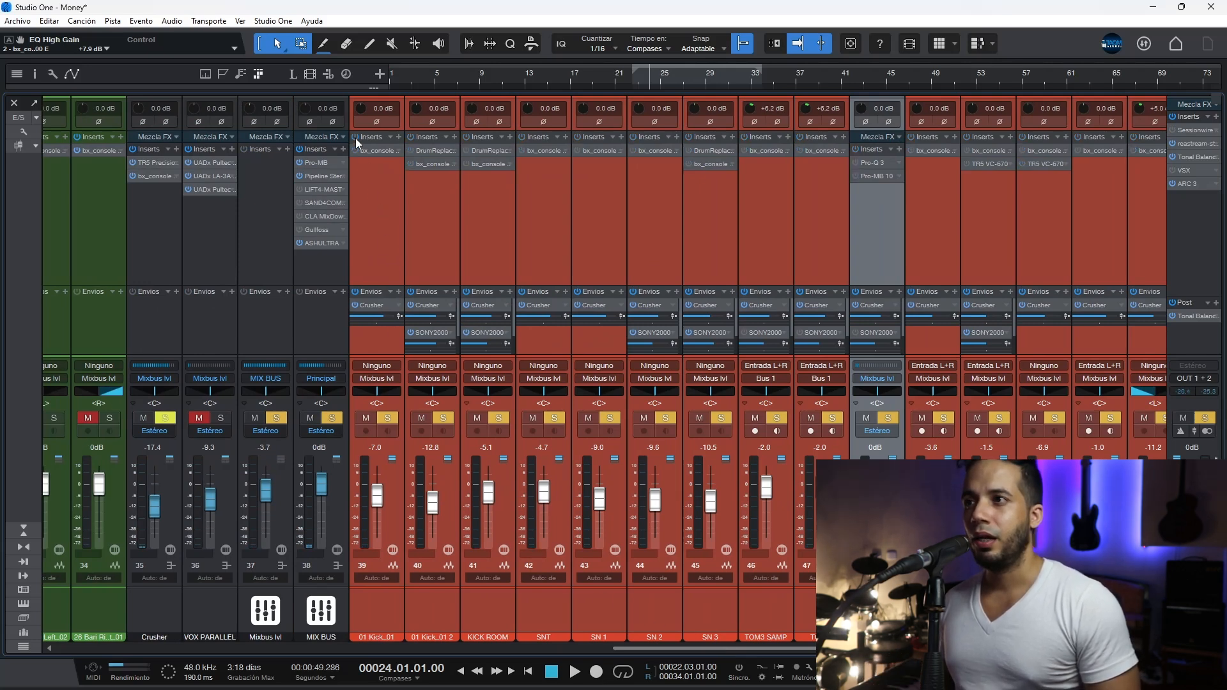
left_click(377, 186)
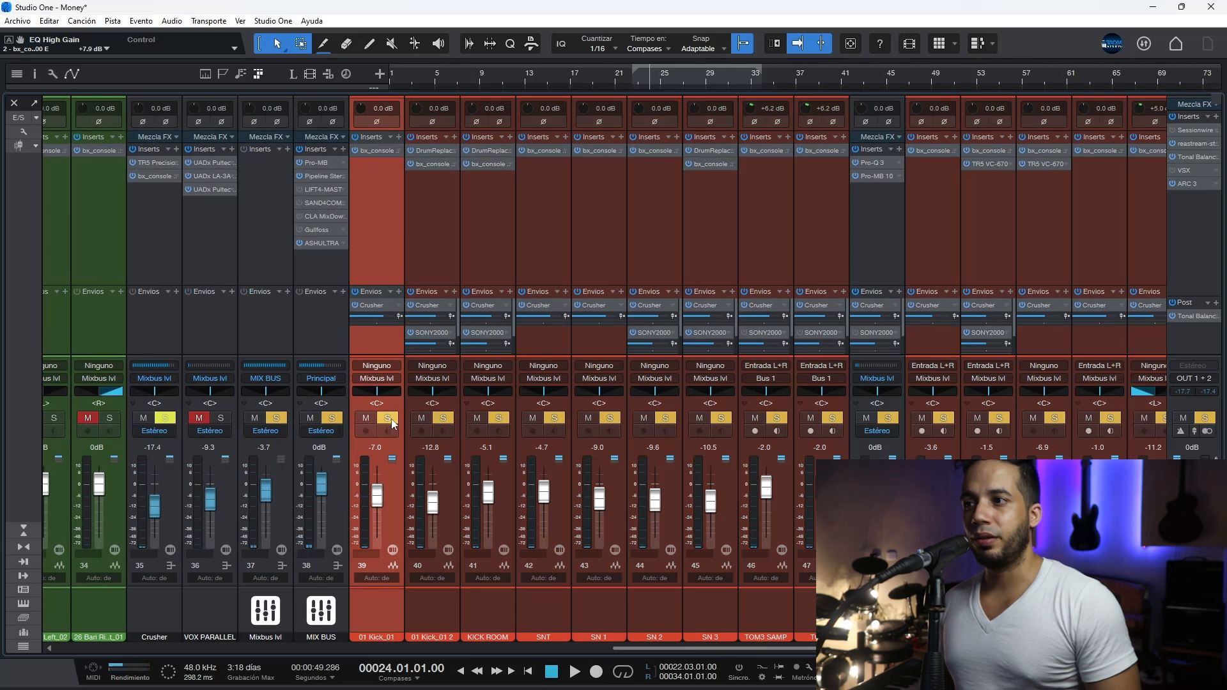
left_click(377, 150)
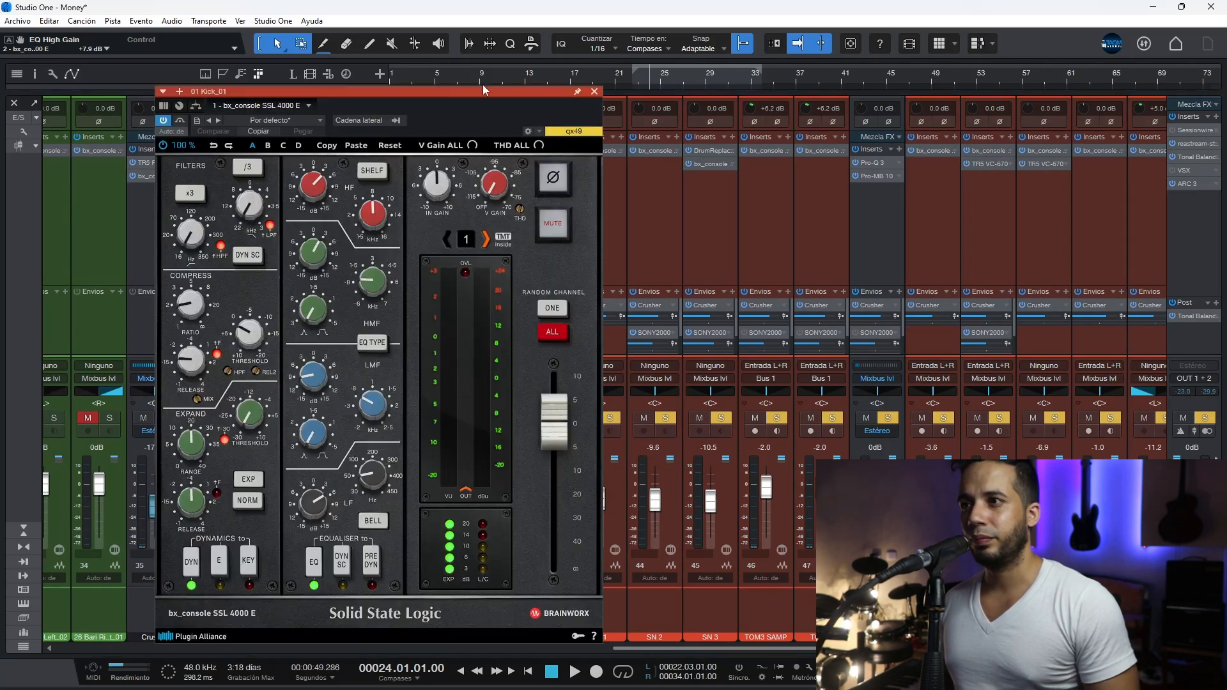
left_click_drag(474, 94, 899, 68)
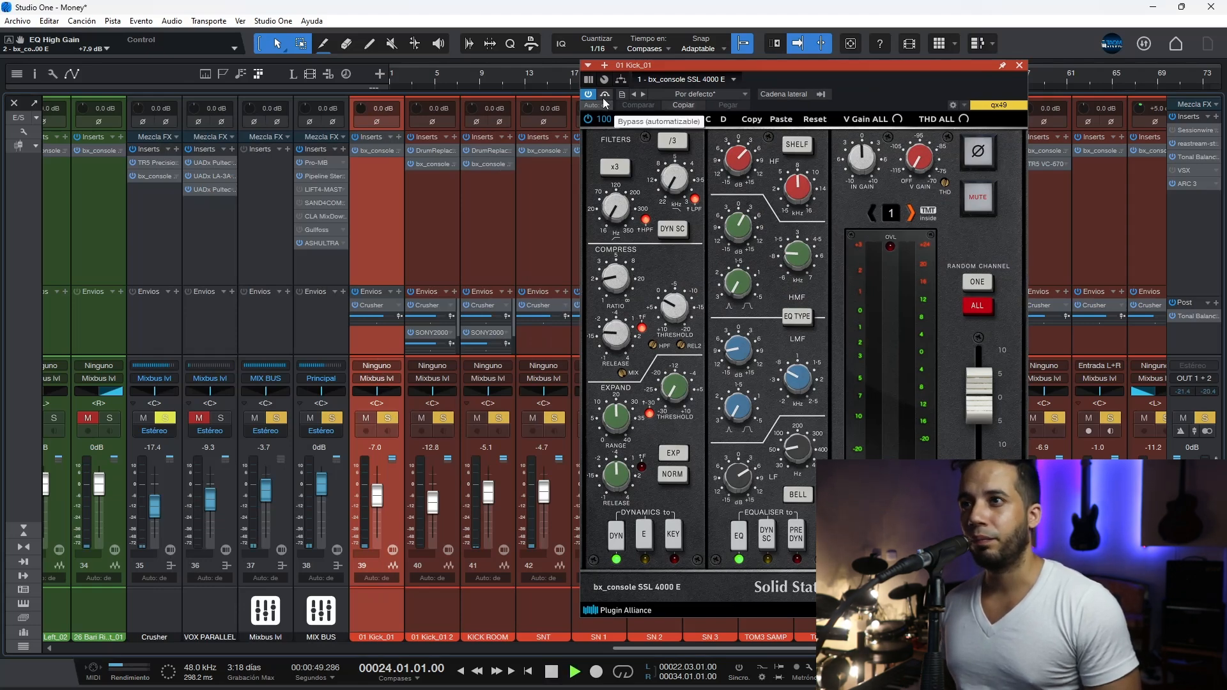
Step: Start playback, clear the drum group's solo, and solo only the 01 Kick_01 channel
key("space")
left_click(390, 416)
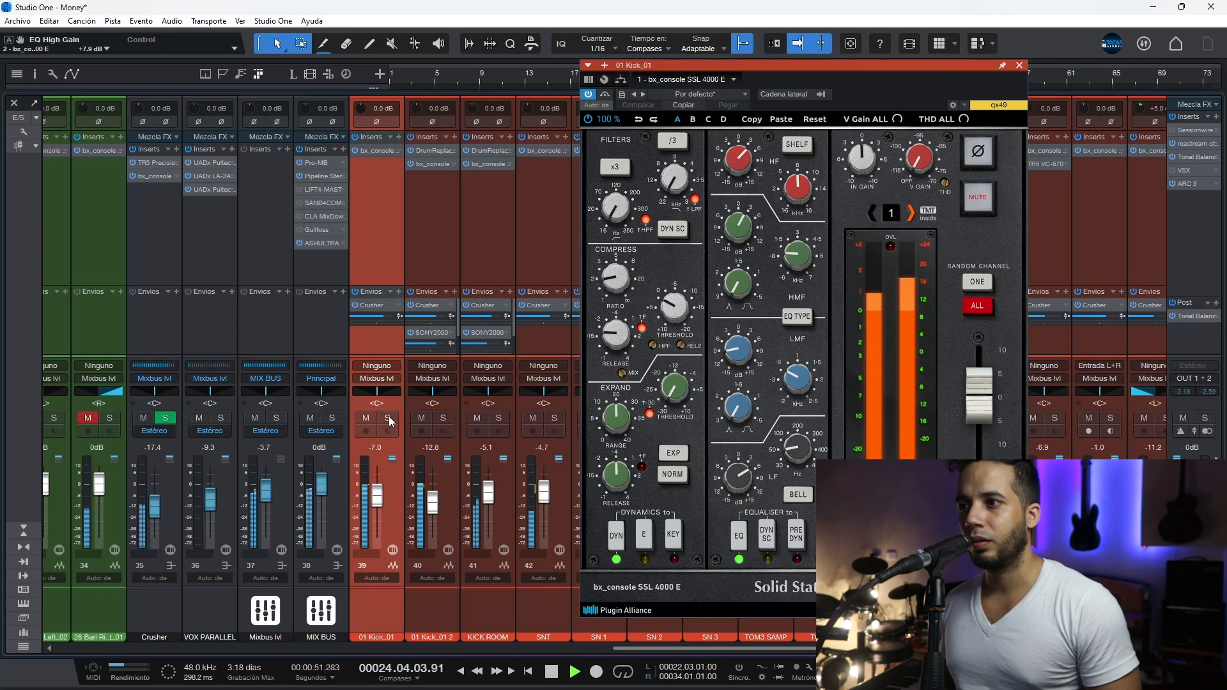
left_click(388, 418, "alt")
Step: Compare 01 Kick_01 with its bx_console SSL 4000 E bypassed and active, review the low EQ bands, and close the plug-in
left_click(607, 94)
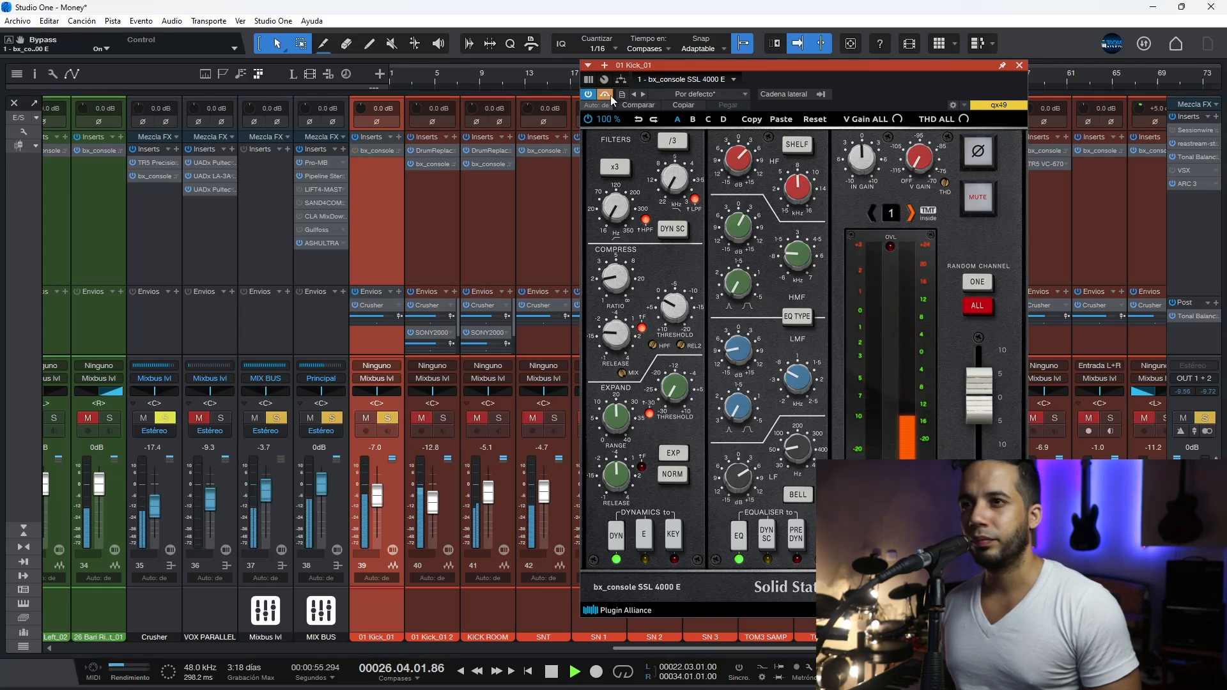
left_click(611, 94)
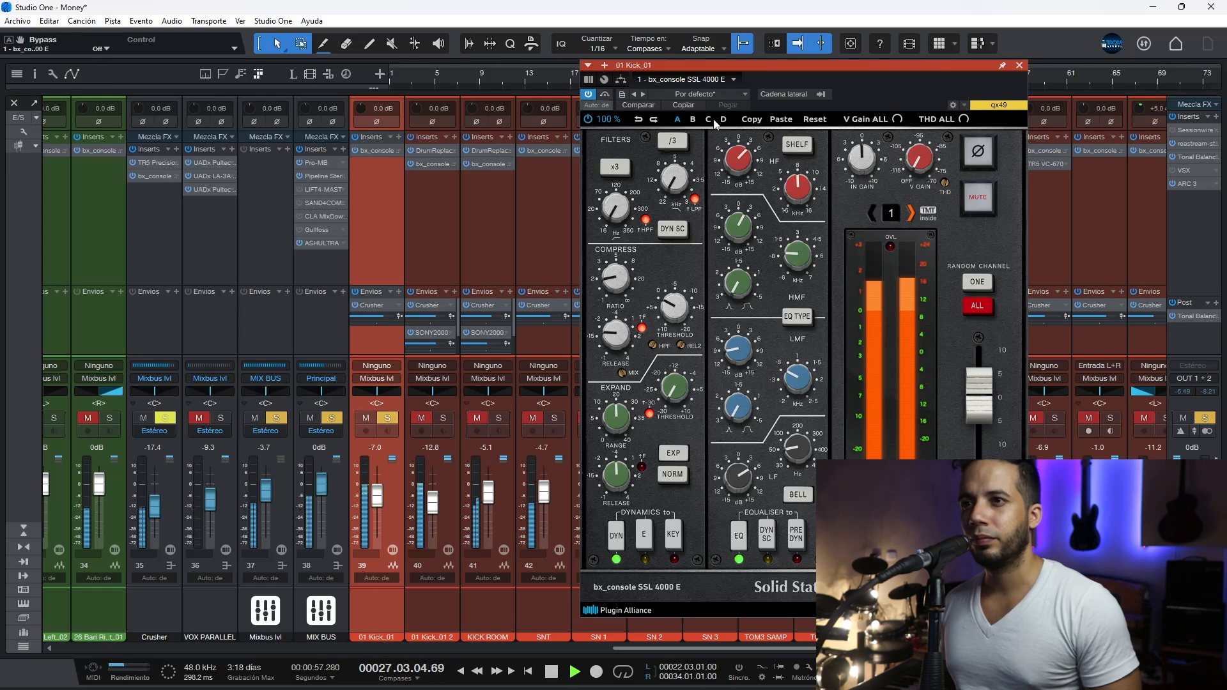
key("space")
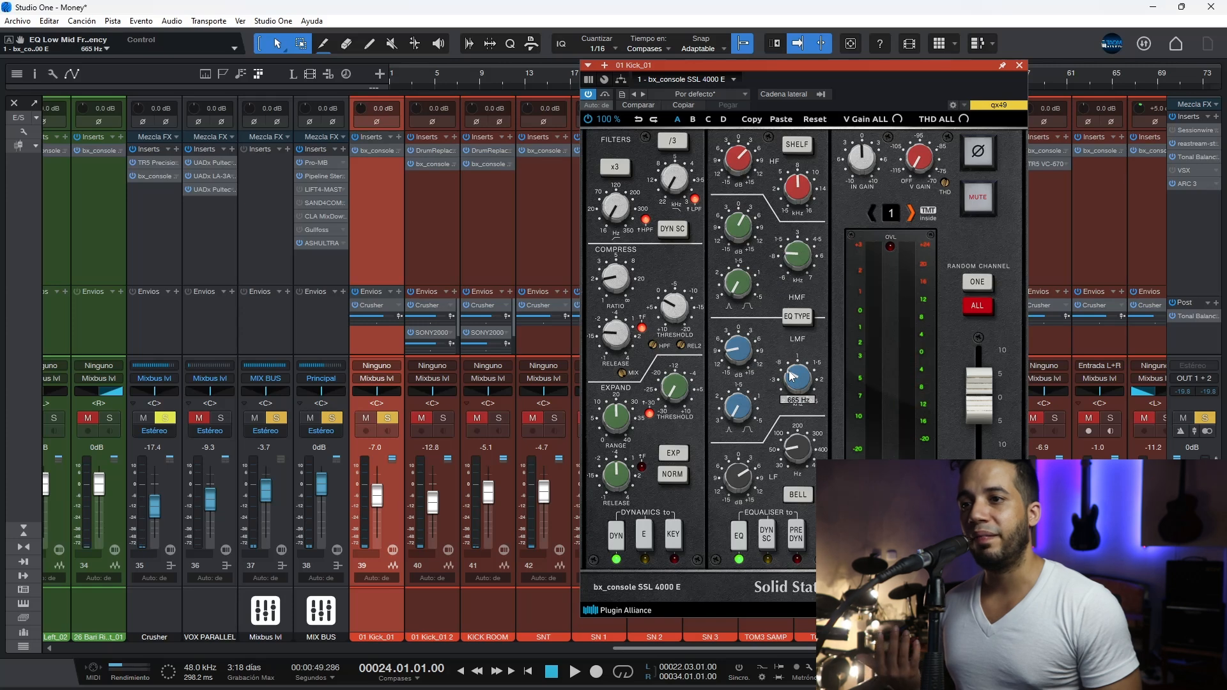
mouse_move(747, 473)
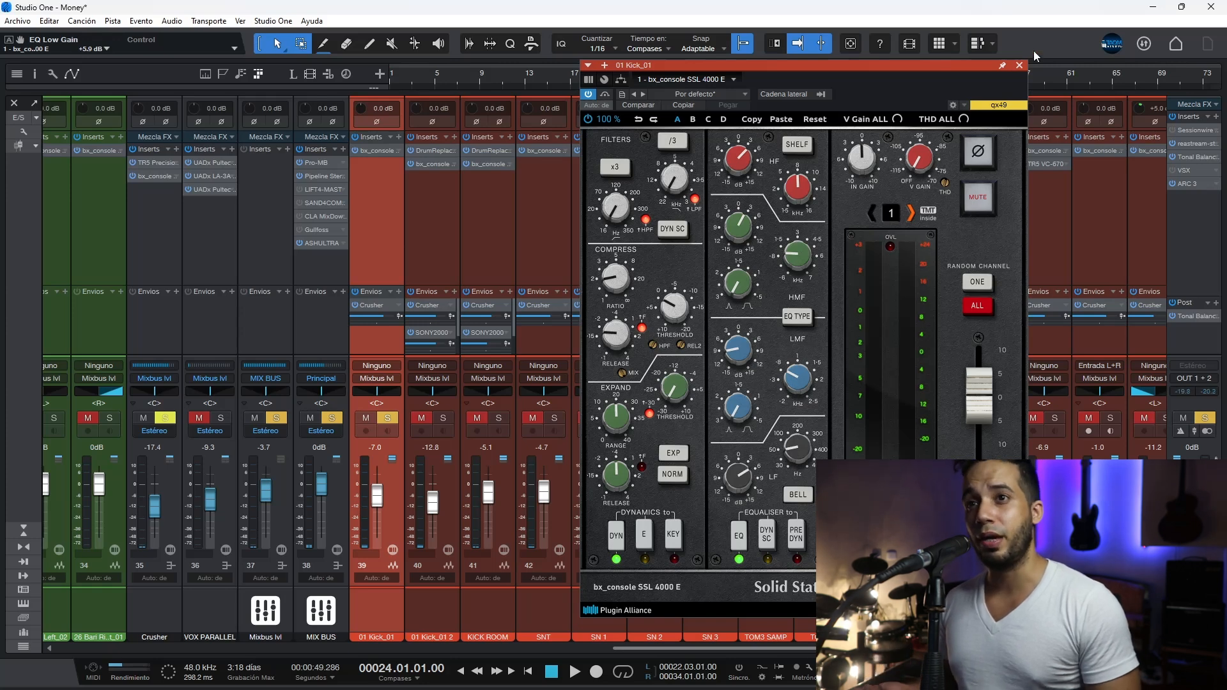
left_click(1020, 65)
Step: Solo the 01 Kick_01 2 channel in place of 01 Kick_01 and open its DrumReplacerVST insert
left_click(440, 220)
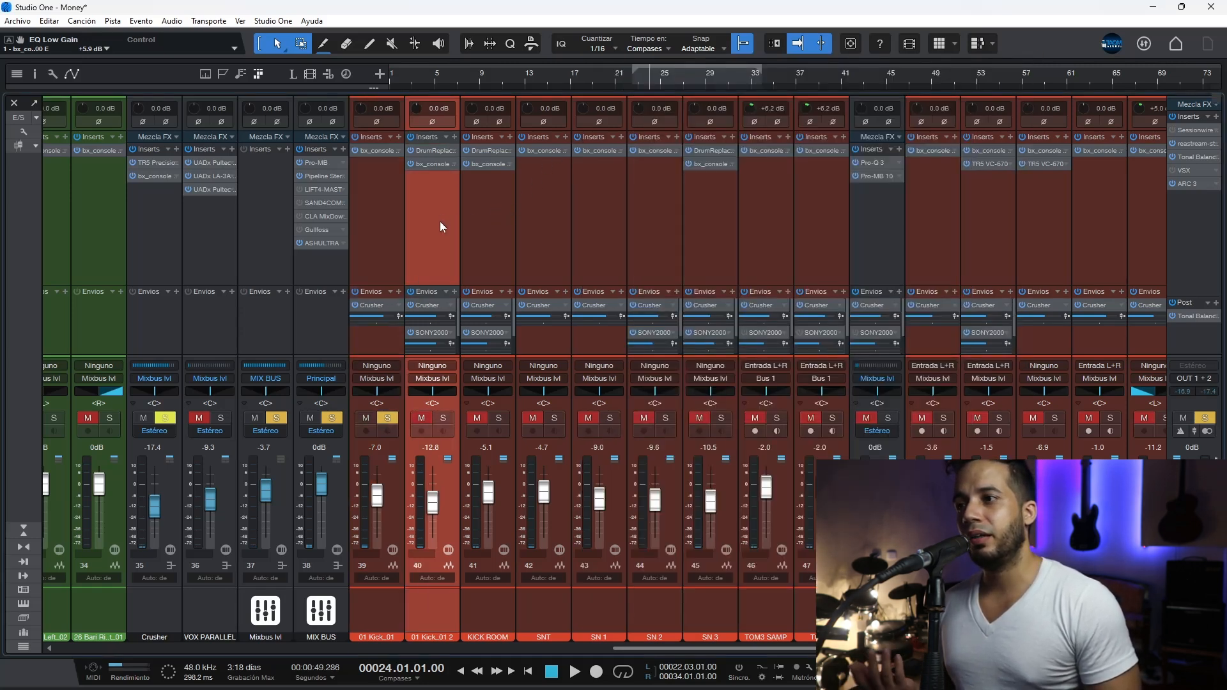
left_click(443, 418)
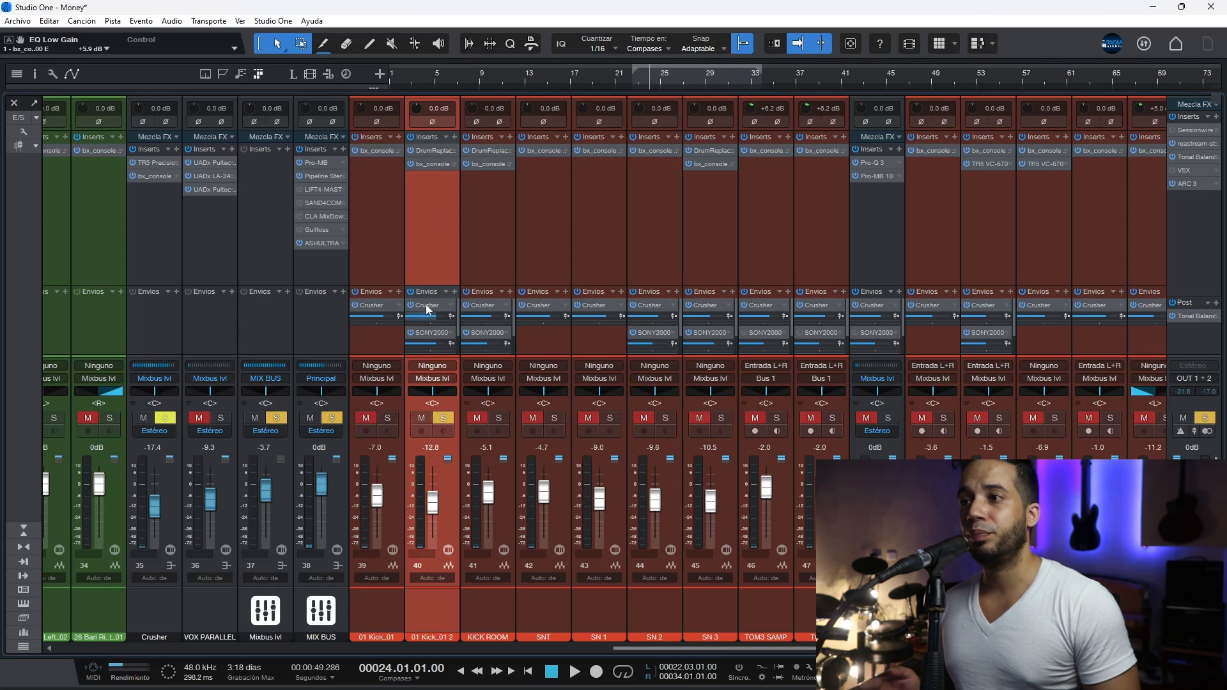
left_click(428, 150)
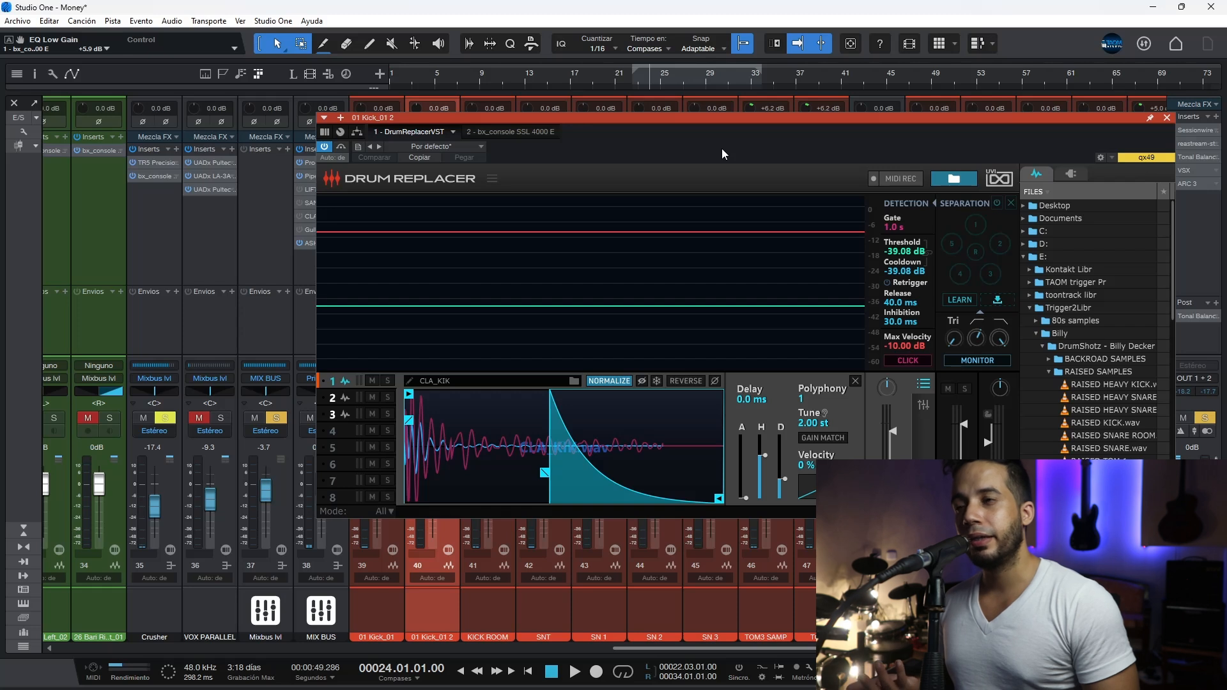
left_click_drag(729, 121, 716, 179)
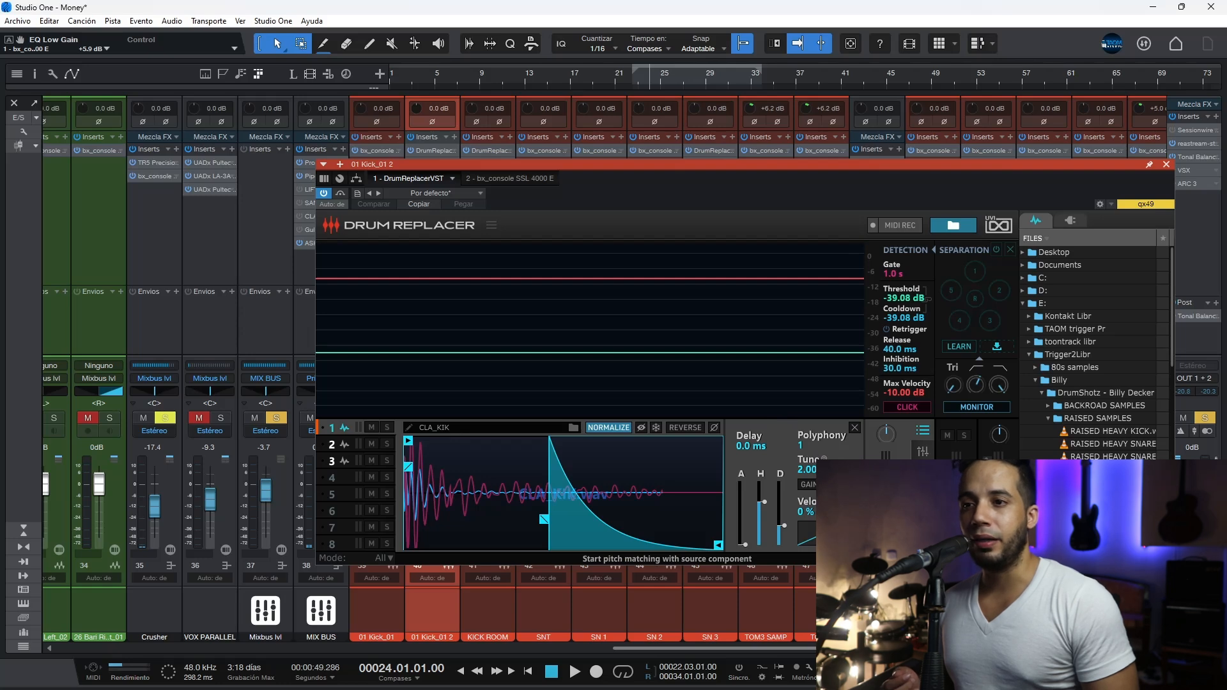
Step: Review the kick samples loaded in slots 1, 2 and 3 of Drum Replacer
left_click(350, 443)
left_click(342, 462)
left_click(343, 444)
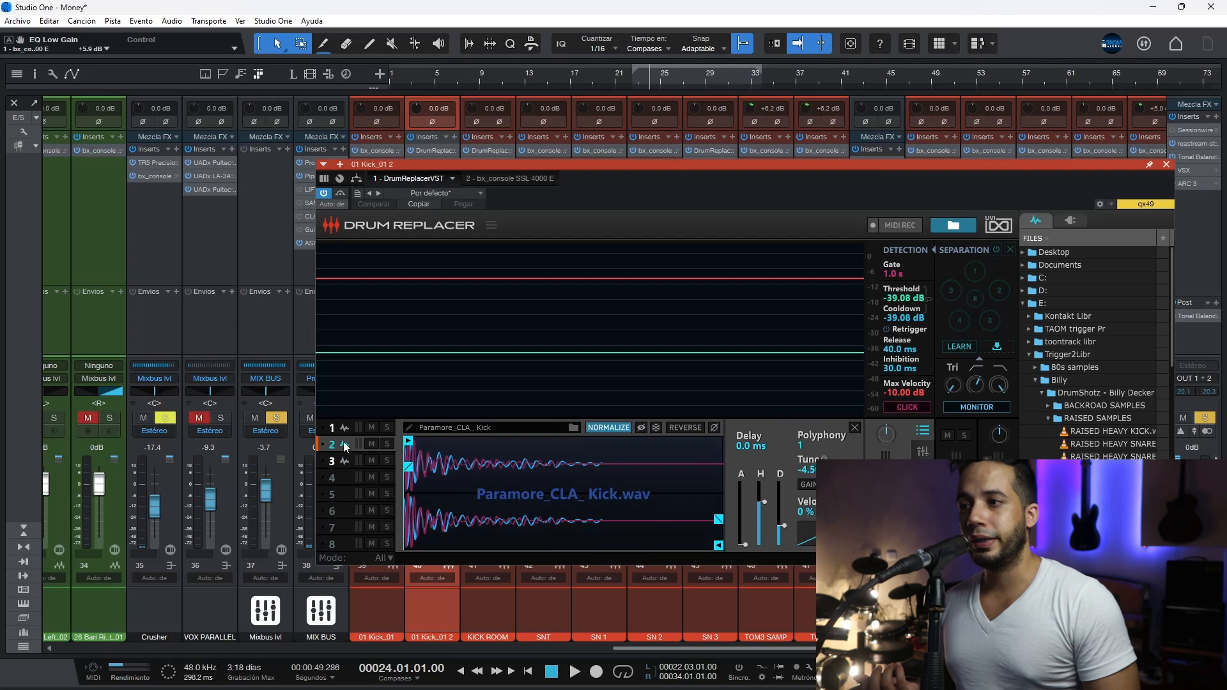
left_click(343, 431)
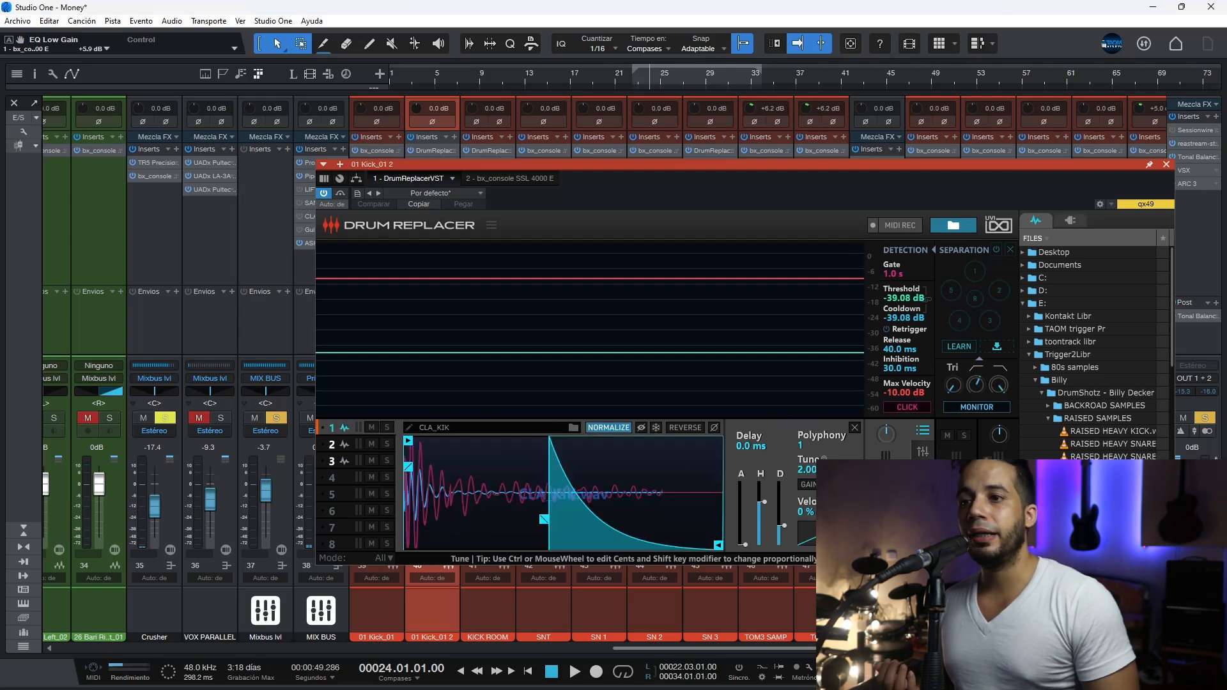
left_click(341, 447)
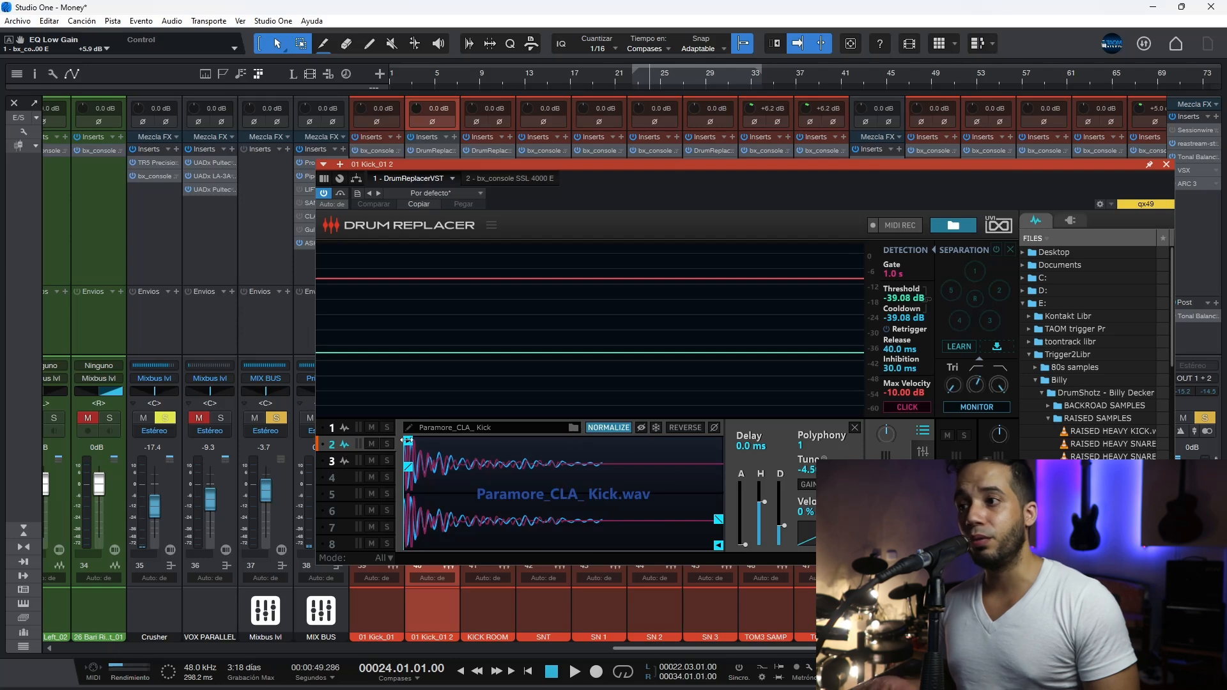
left_click(350, 460)
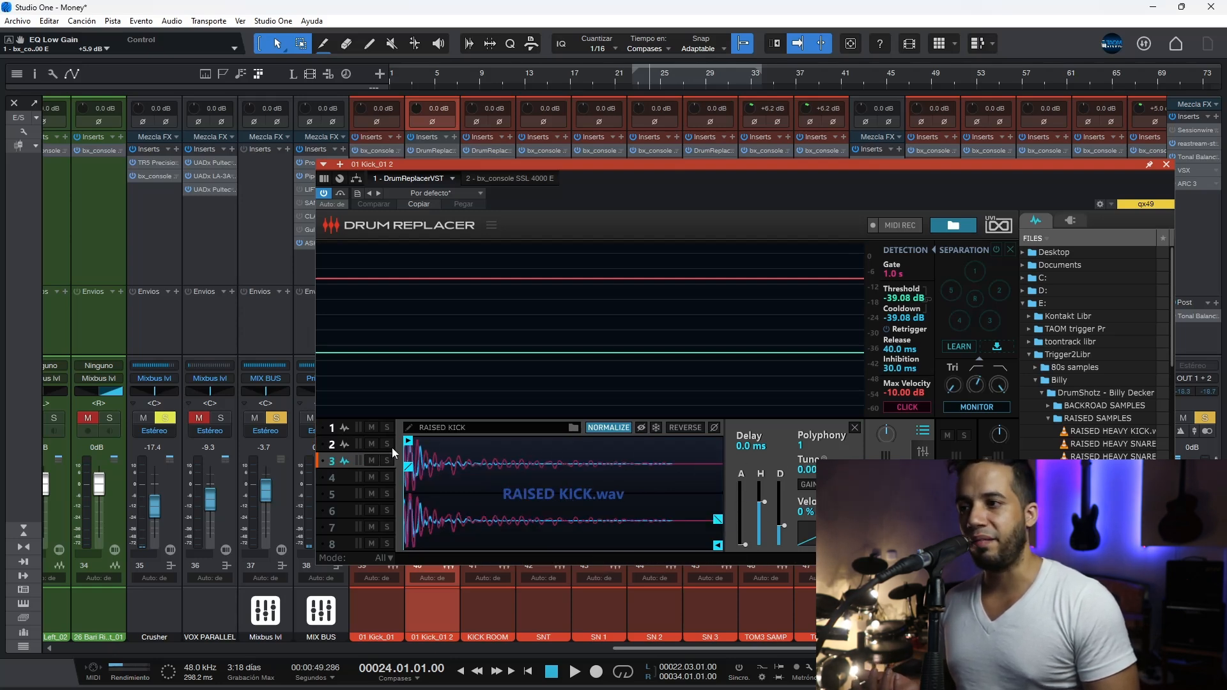
Step: Uncover the kick channel strips, enlarge the mixer's sends area, and switch off the SONY2000 and M7 sends on 01 Kick_01 2
left_click_drag(642, 193, 793, 104)
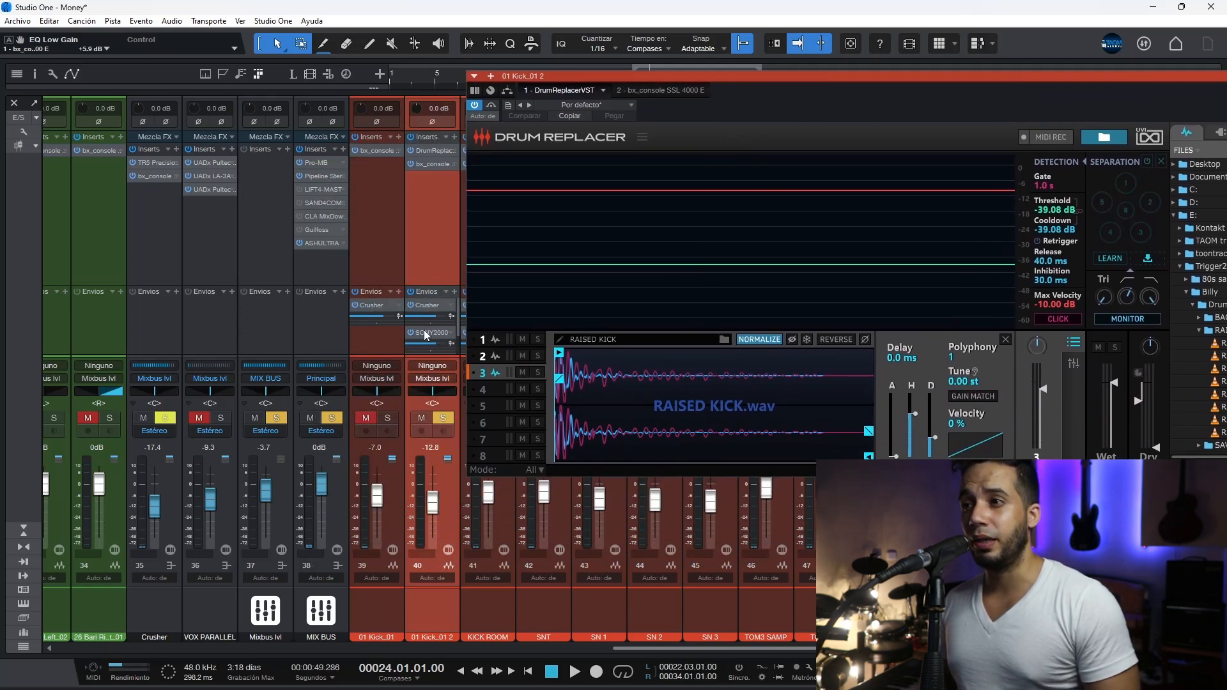
left_click_drag(436, 285, 437, 242)
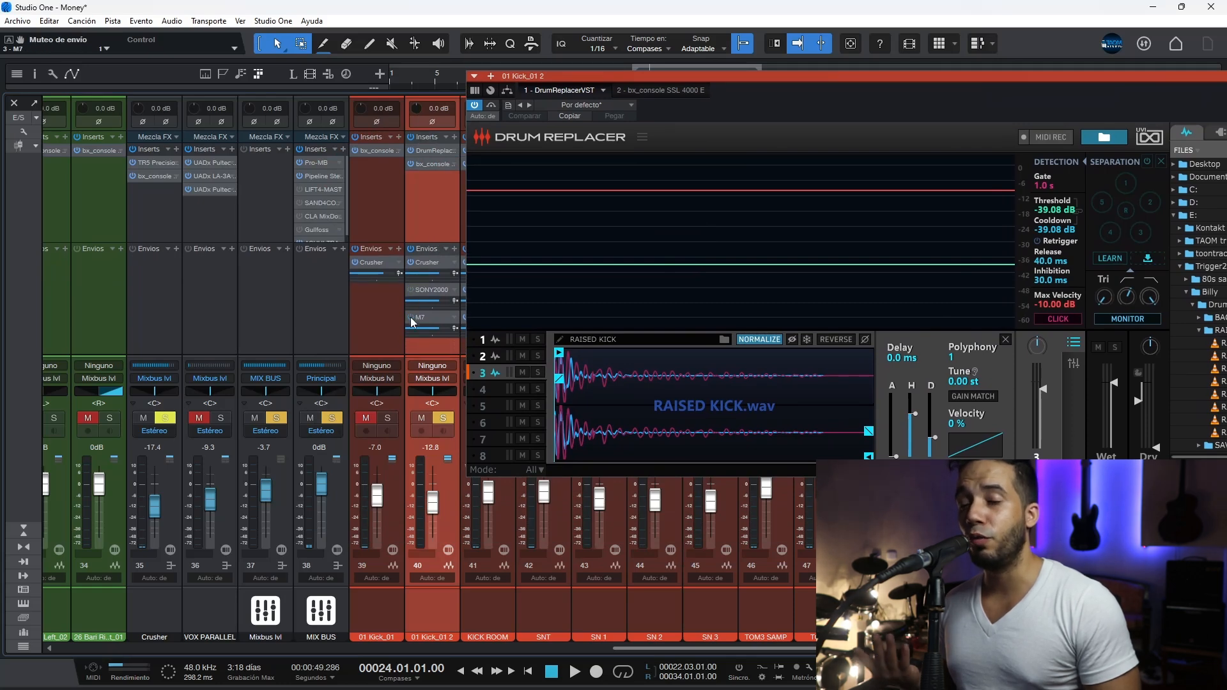
Step: During playback, add 01 Kick_01 to the solo and toggle the solo of 01 Kick_01 2 to compare both kicks
key("space")
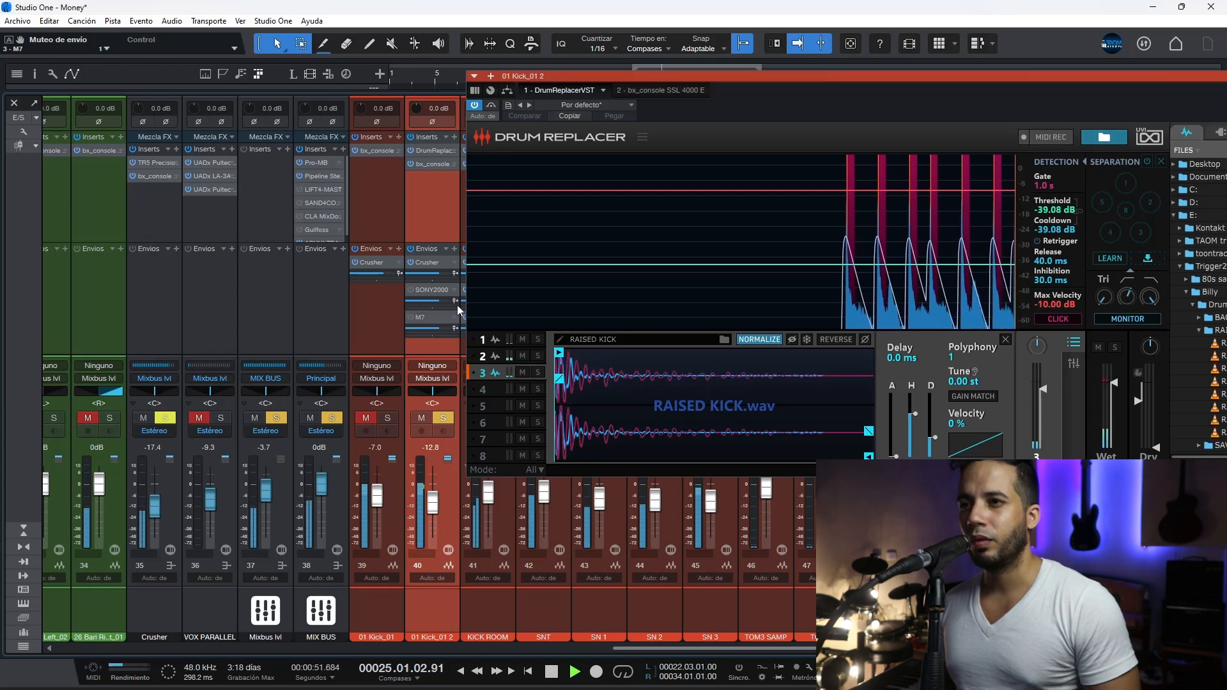
left_click(393, 417)
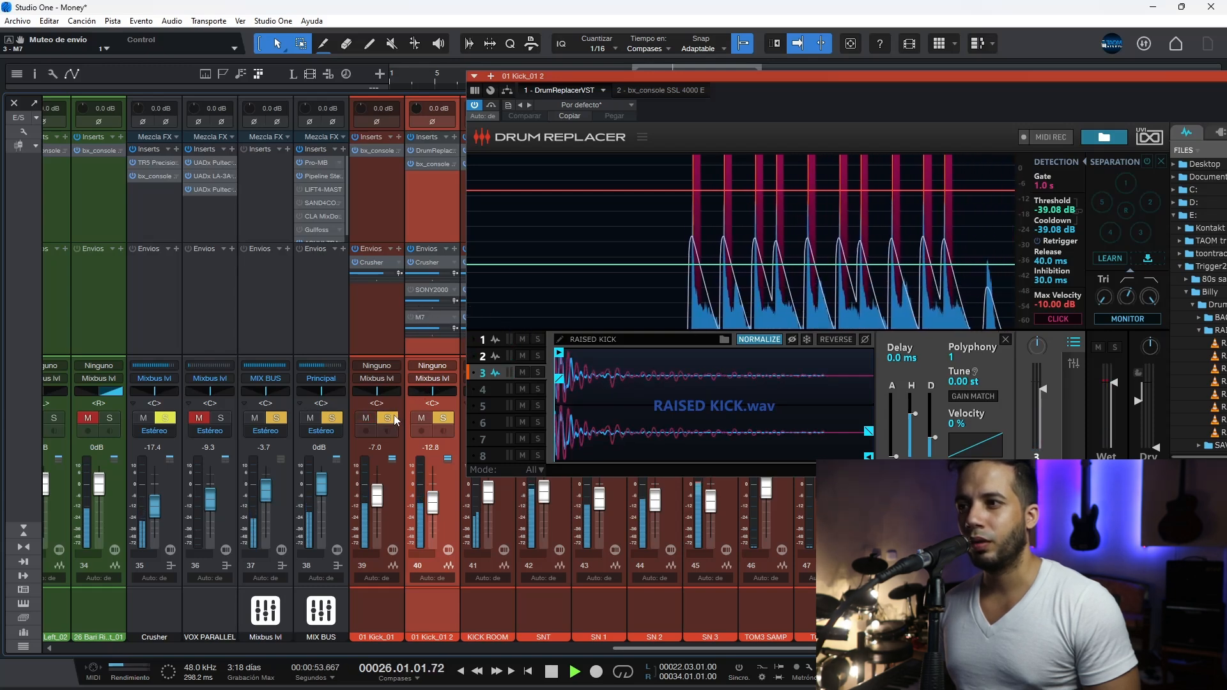
left_click(441, 419)
left_click(443, 419)
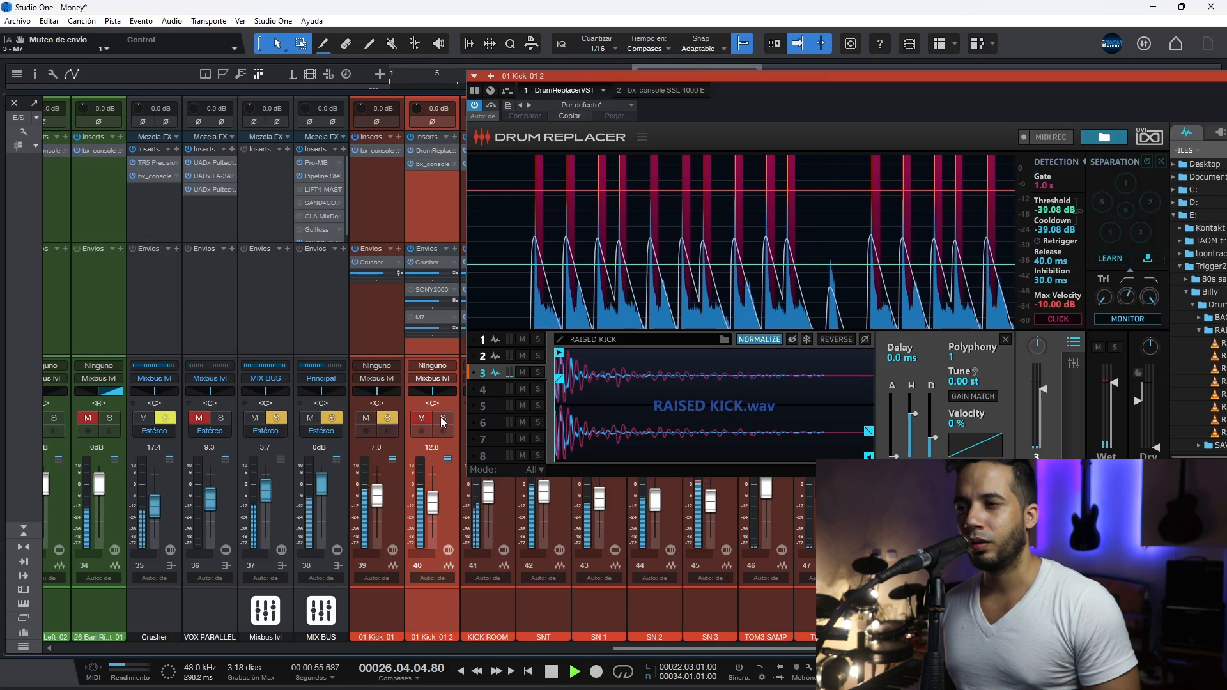
key("space")
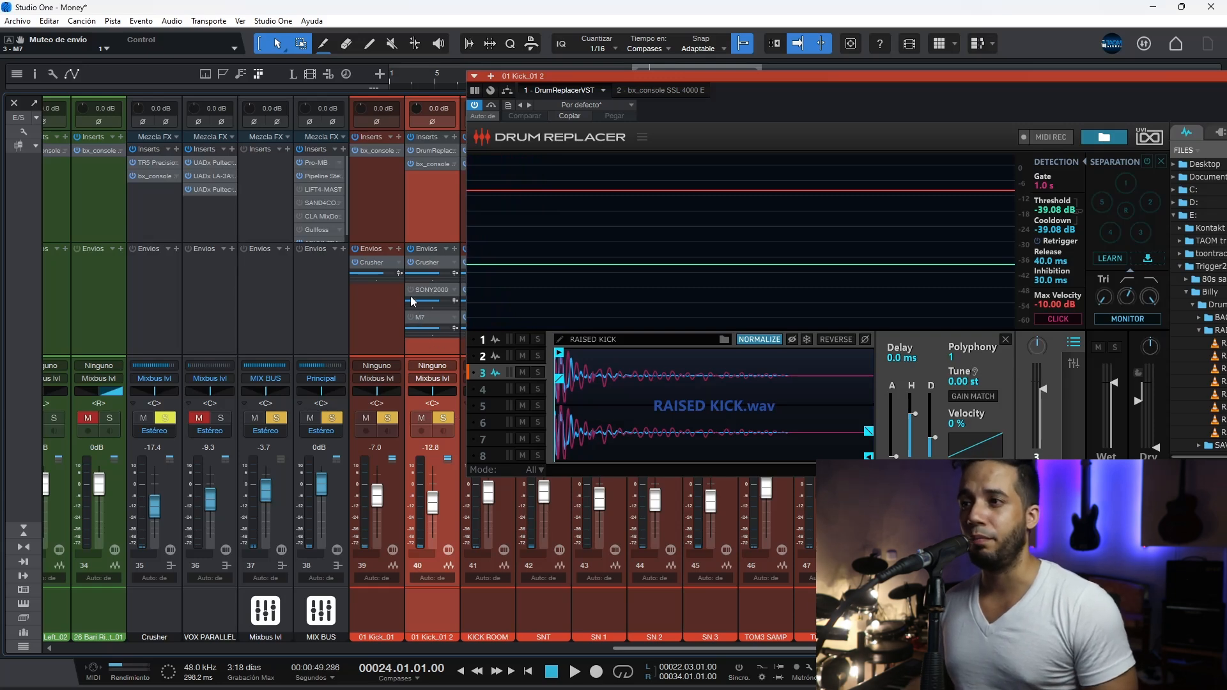
Step: Play the soloed kicks with the SONY2000 and M7 sends on 01 Kick_01 2 switched back on, and close Drum Replacer
key("space")
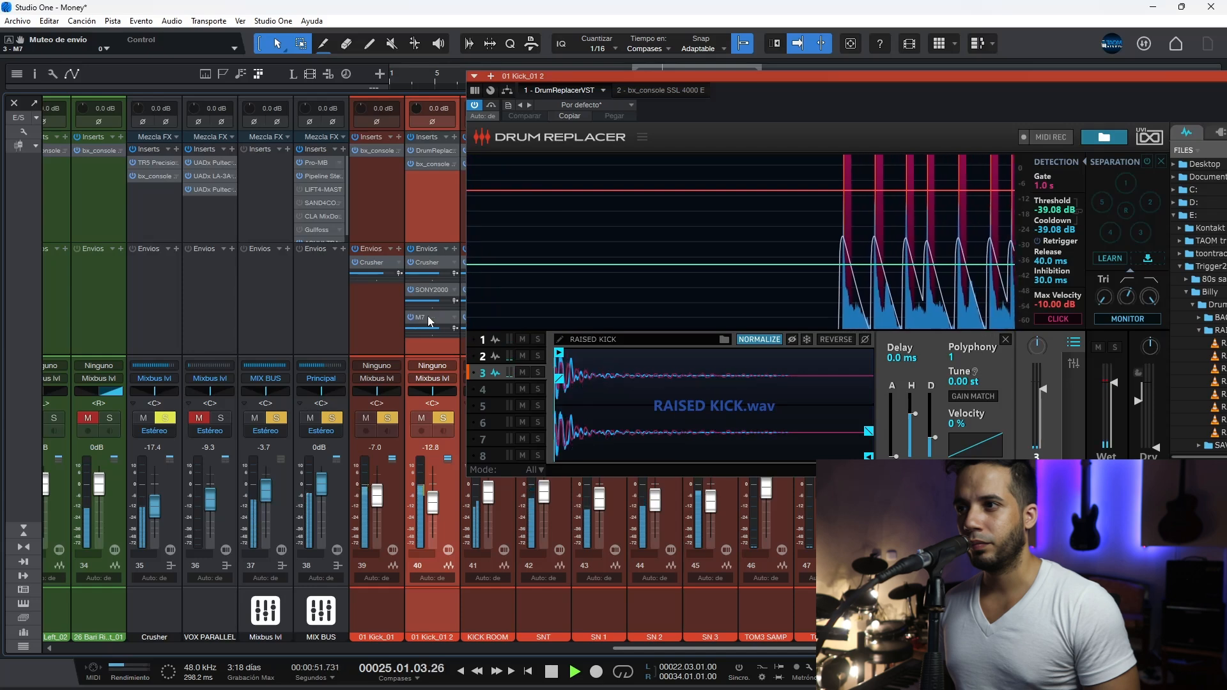
left_click_drag(1192, 113, 897, 203)
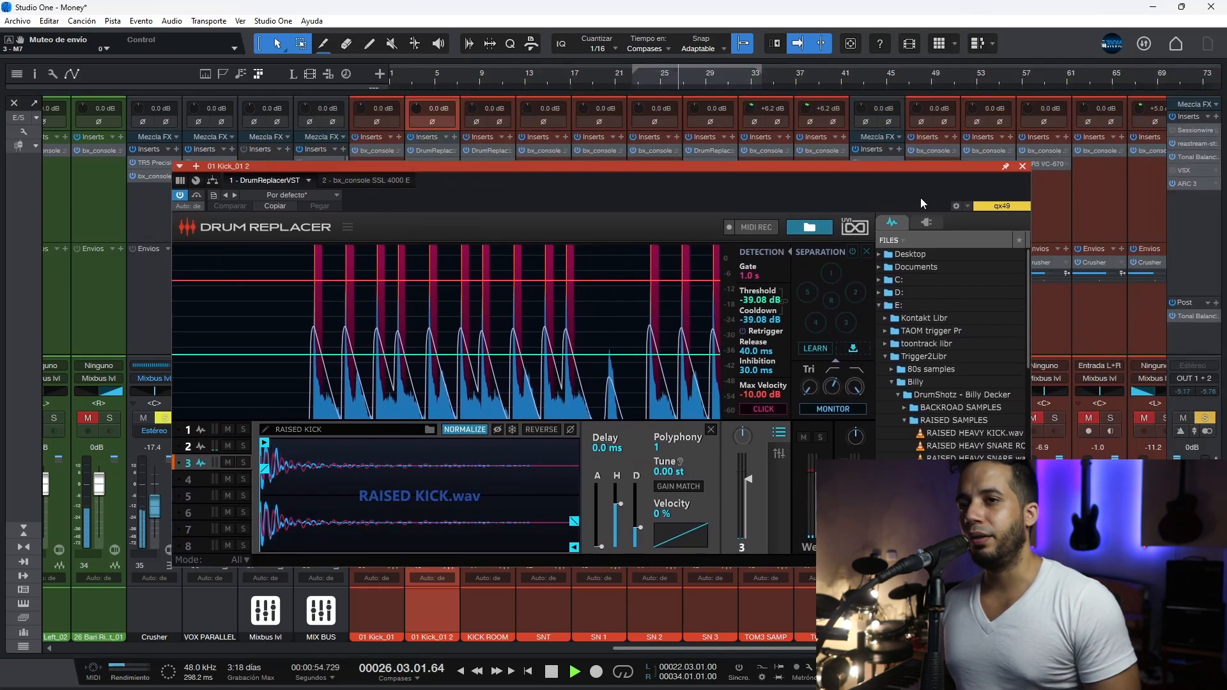
left_click(1022, 166)
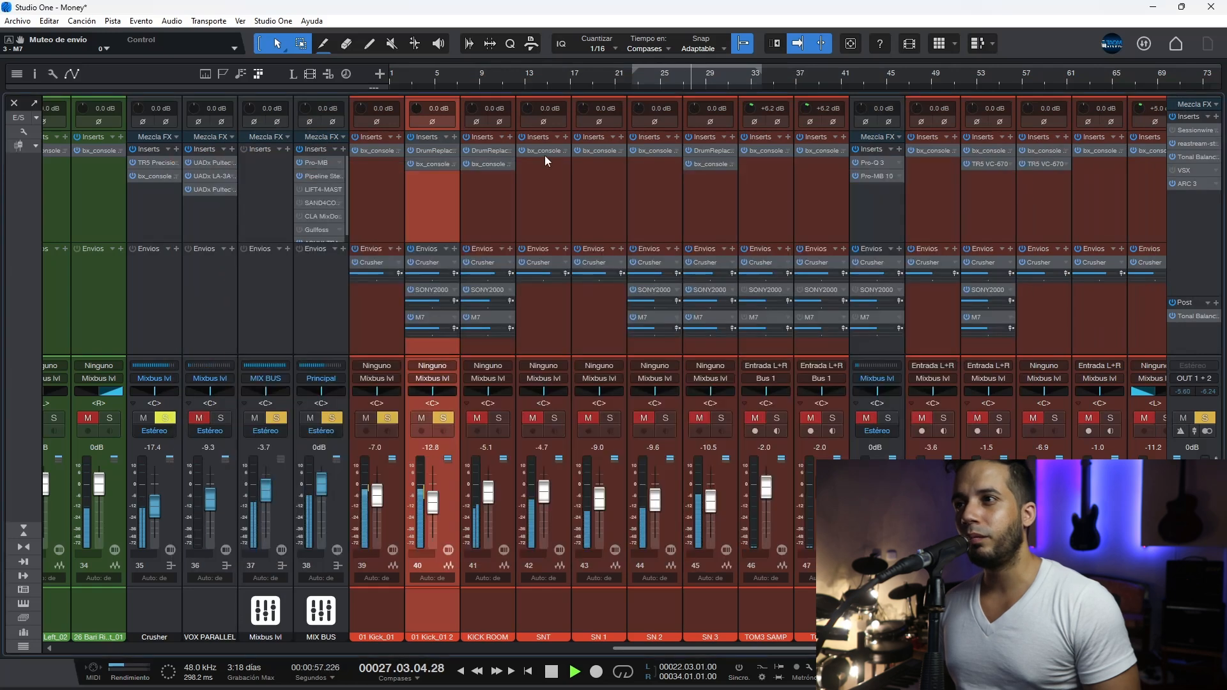
Step: Review the bx_console SSL 4000 E settings on 01 Kick_01 2 during playback, close the plug-in and stop
left_click(439, 163)
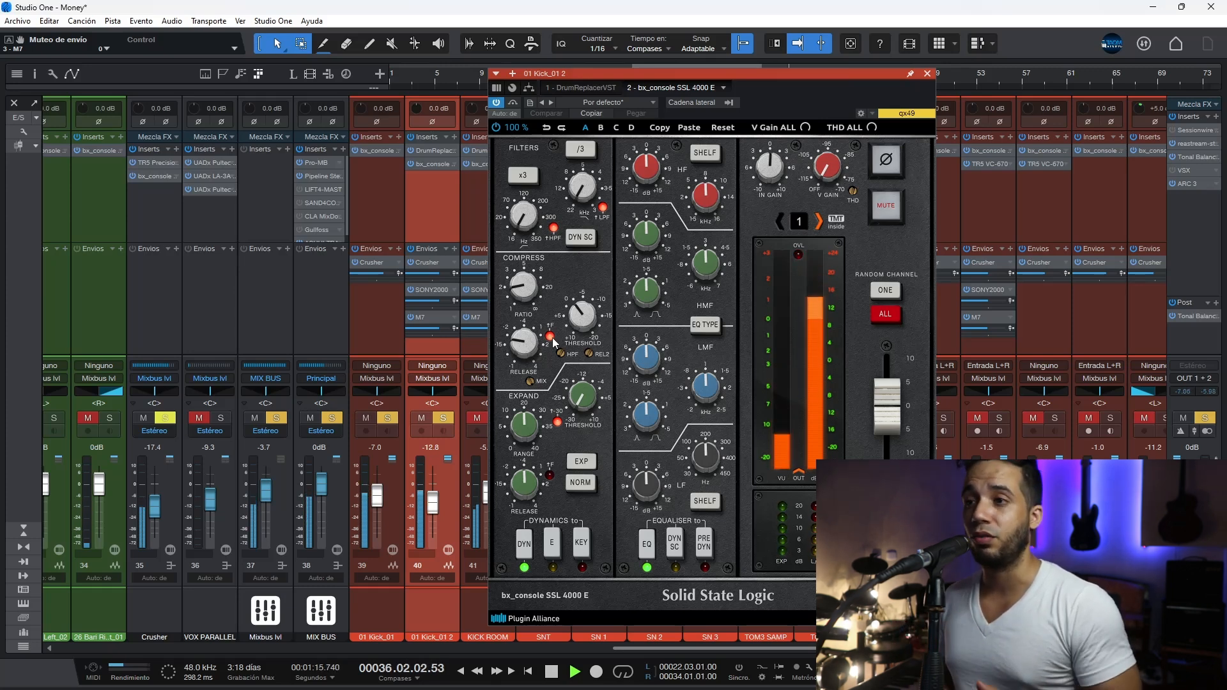
left_click(928, 74)
key("space")
Step: Examine the room sample and trigger settings in KICK ROOM's Drum Replacer, and close the plug-in
left_click(500, 419)
left_click(493, 151)
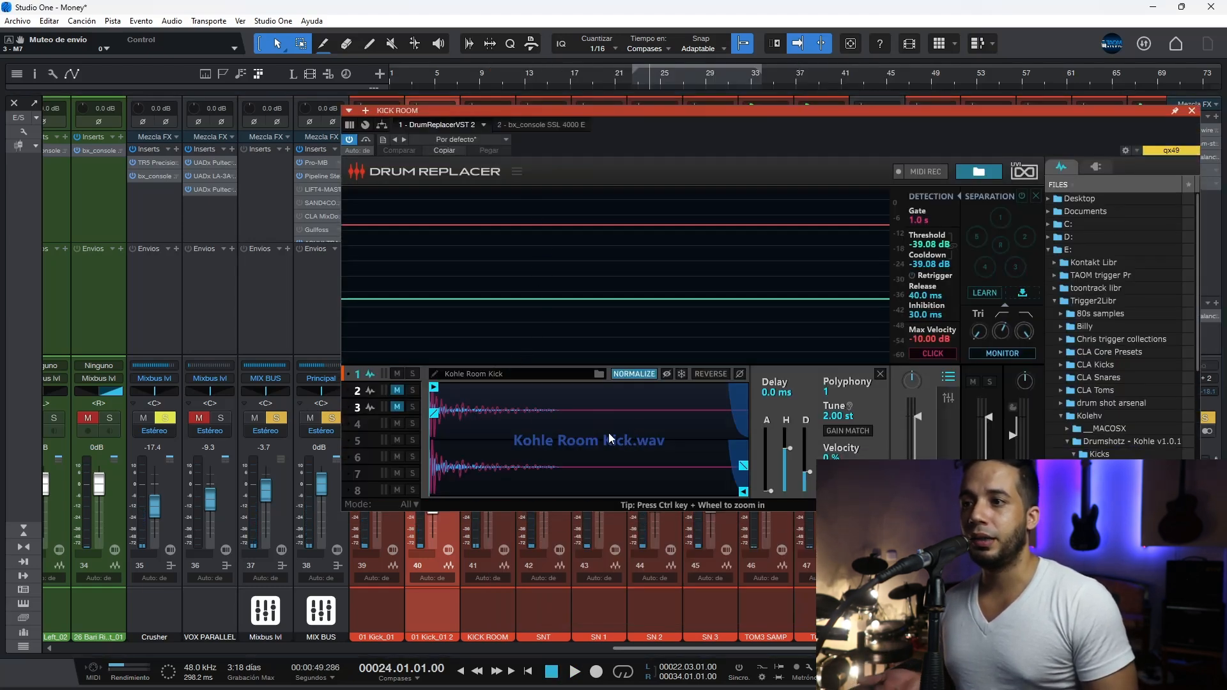
left_click(1193, 111)
Step: Audition KICK ROOM soloed at +10 dB with its SONY2000 and M7 sends off and on, and restore its level and solo
left_click(499, 418, "alt")
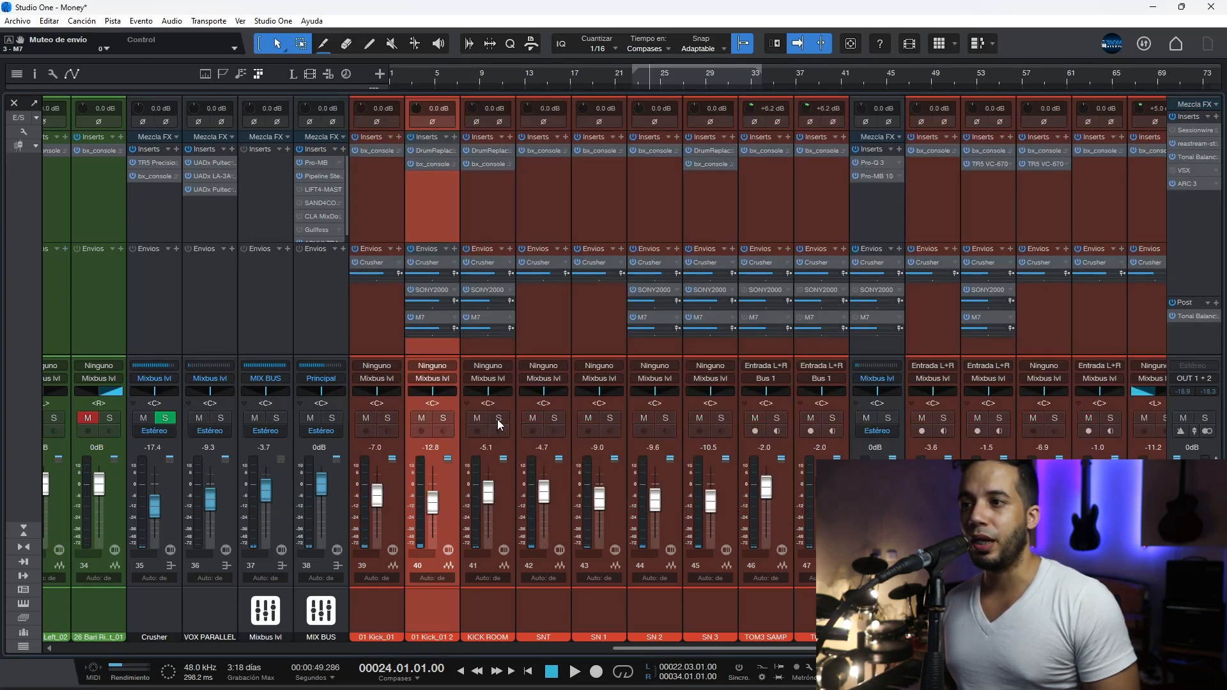
left_click_drag(488, 494, 491, 448)
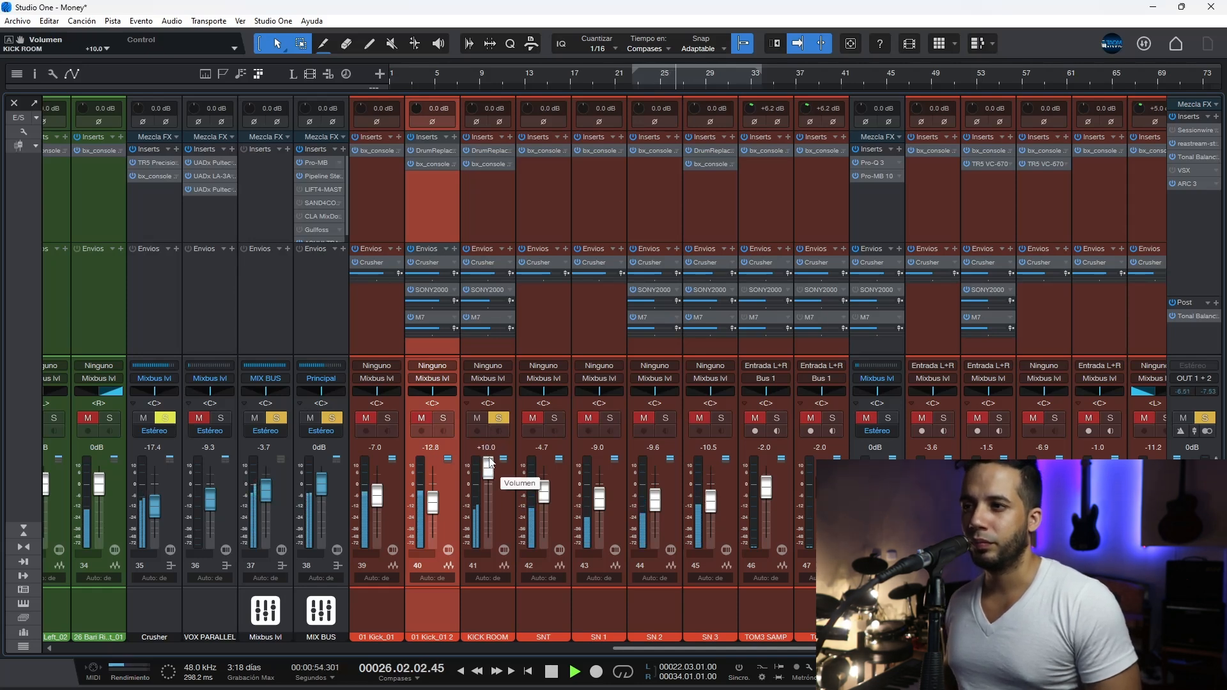
left_click(465, 289)
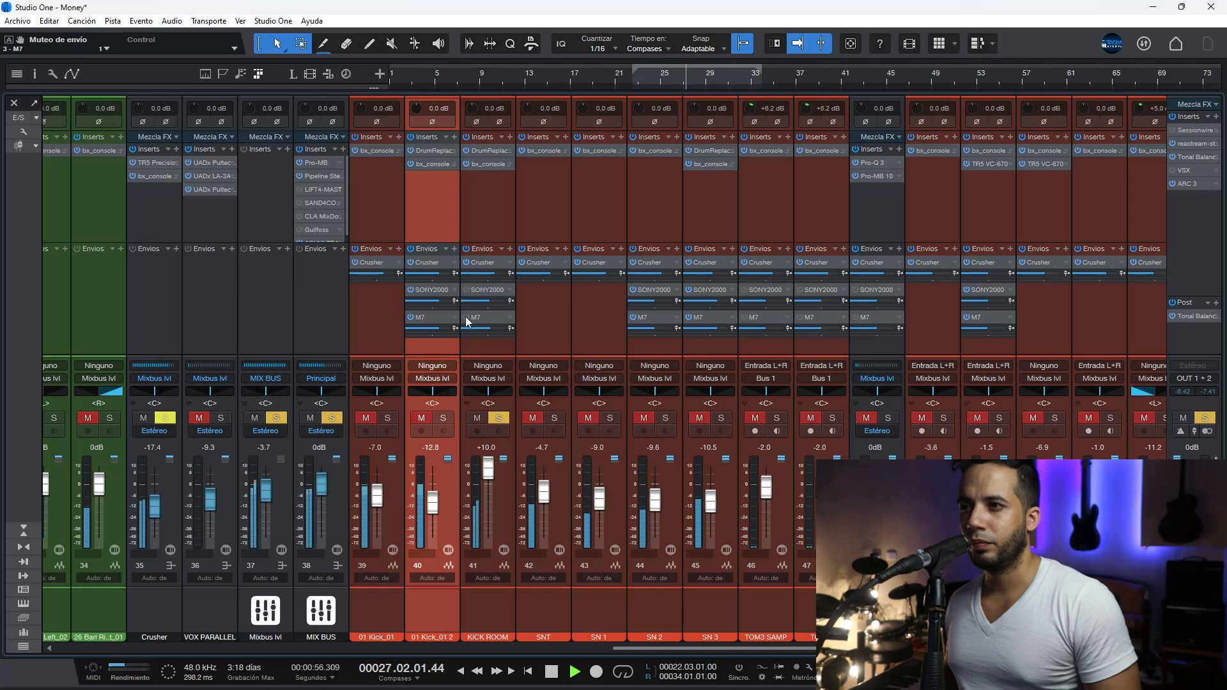
left_click(466, 292)
left_click(466, 291)
key("space")
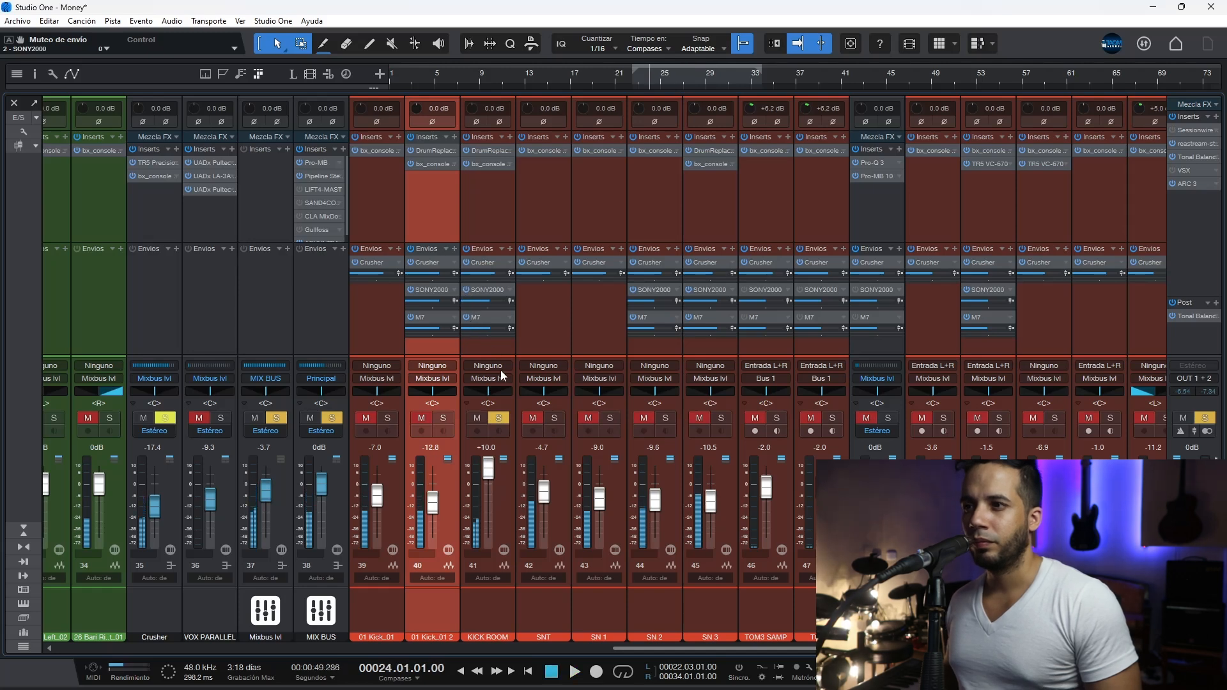
left_click(501, 416)
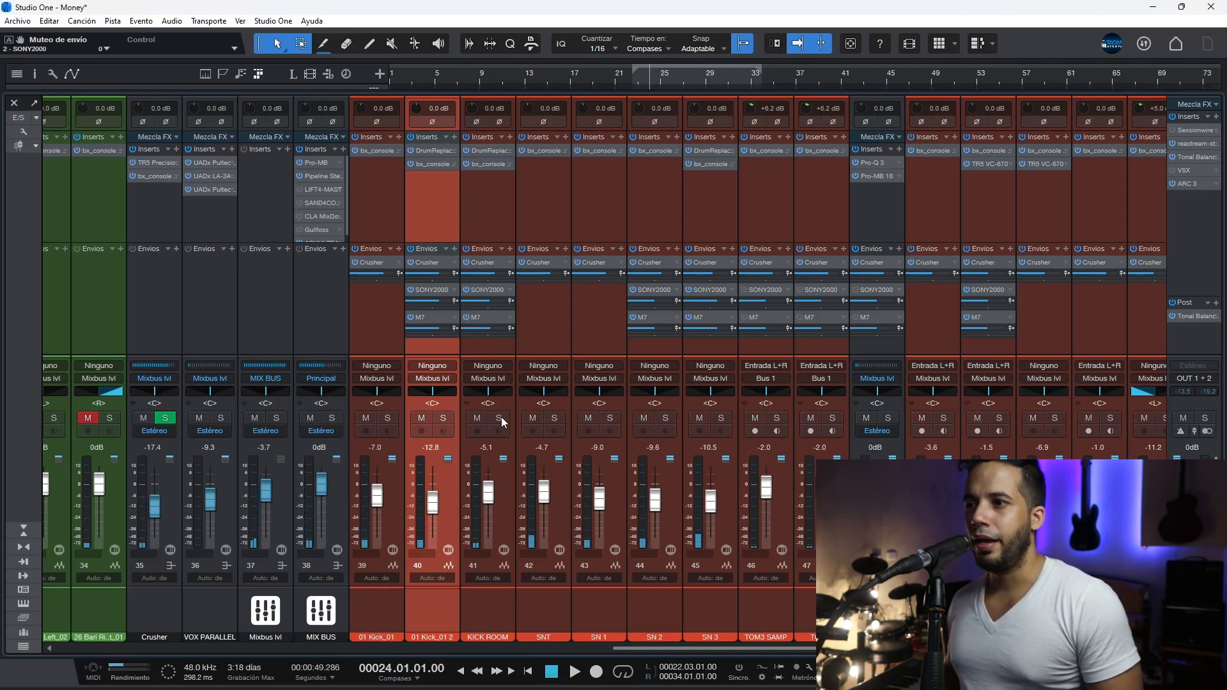
Step: Solo SNT and play it with its bx_console SSL 4000 E bypassed and active to compare the sound
left_click(555, 418)
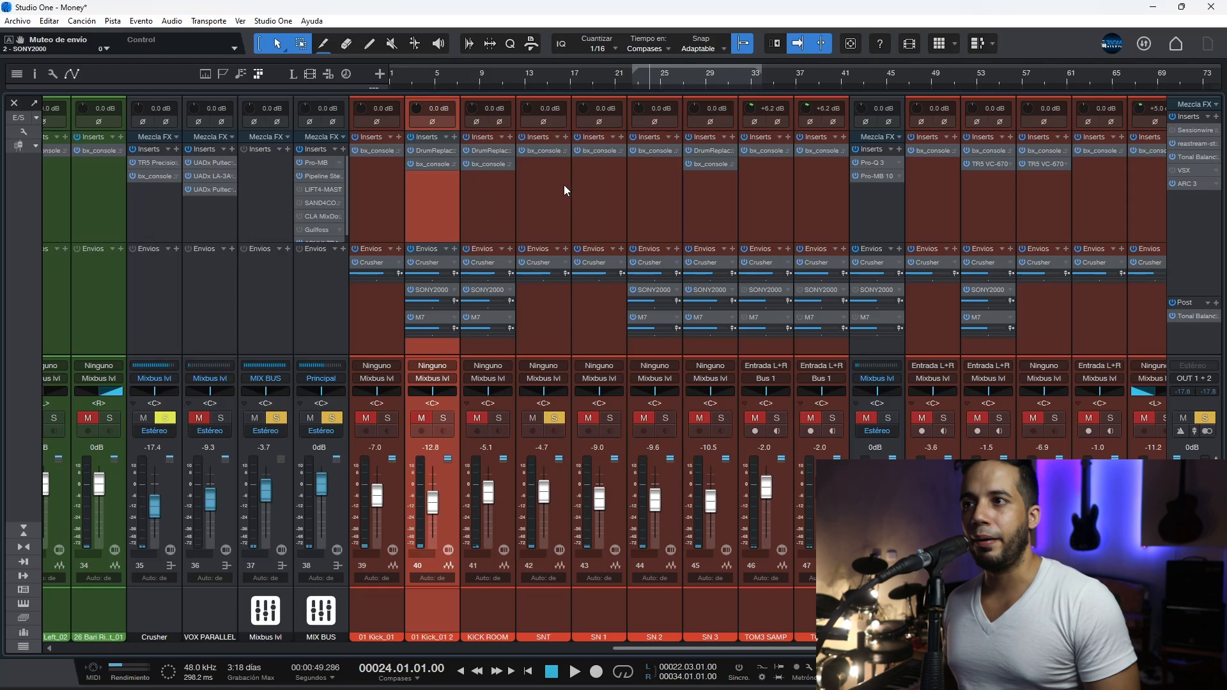
left_click(544, 154)
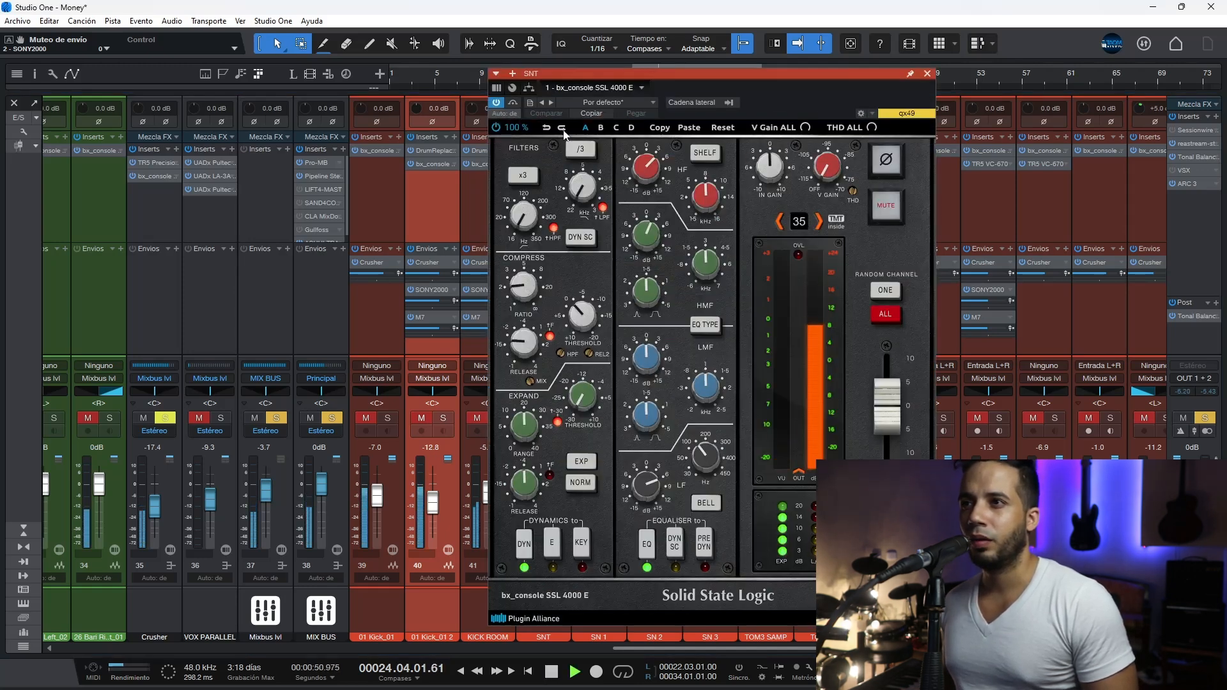
left_click(513, 103)
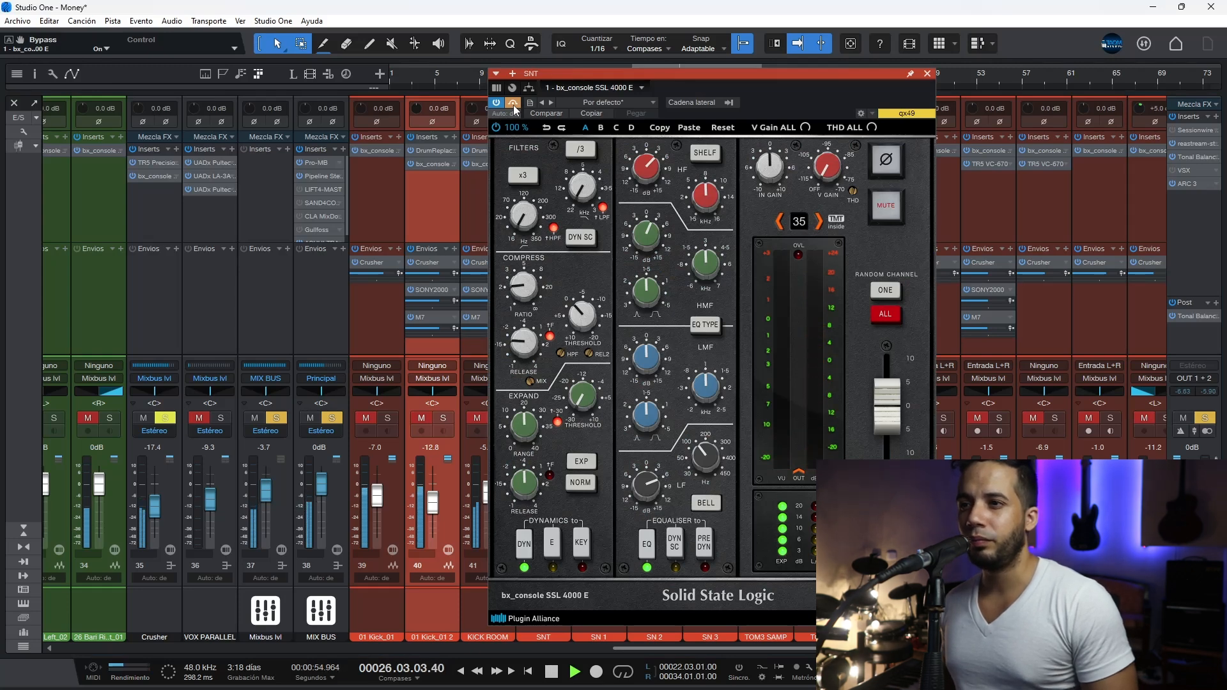
left_click(512, 103)
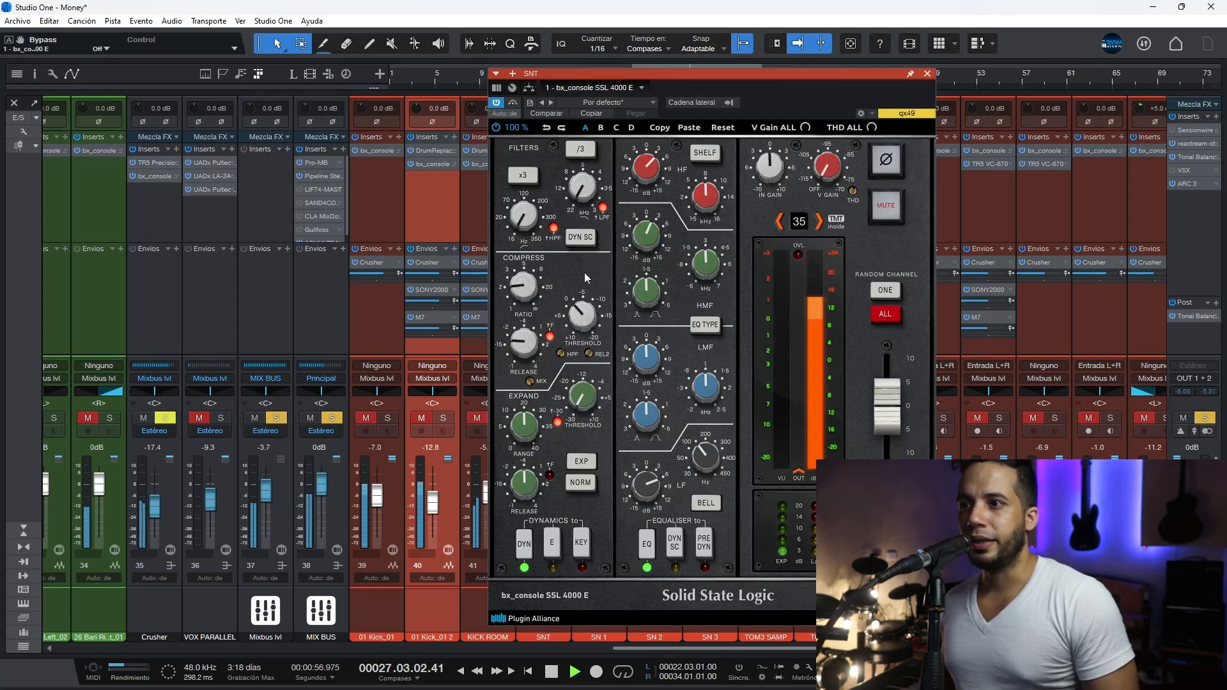
key("space")
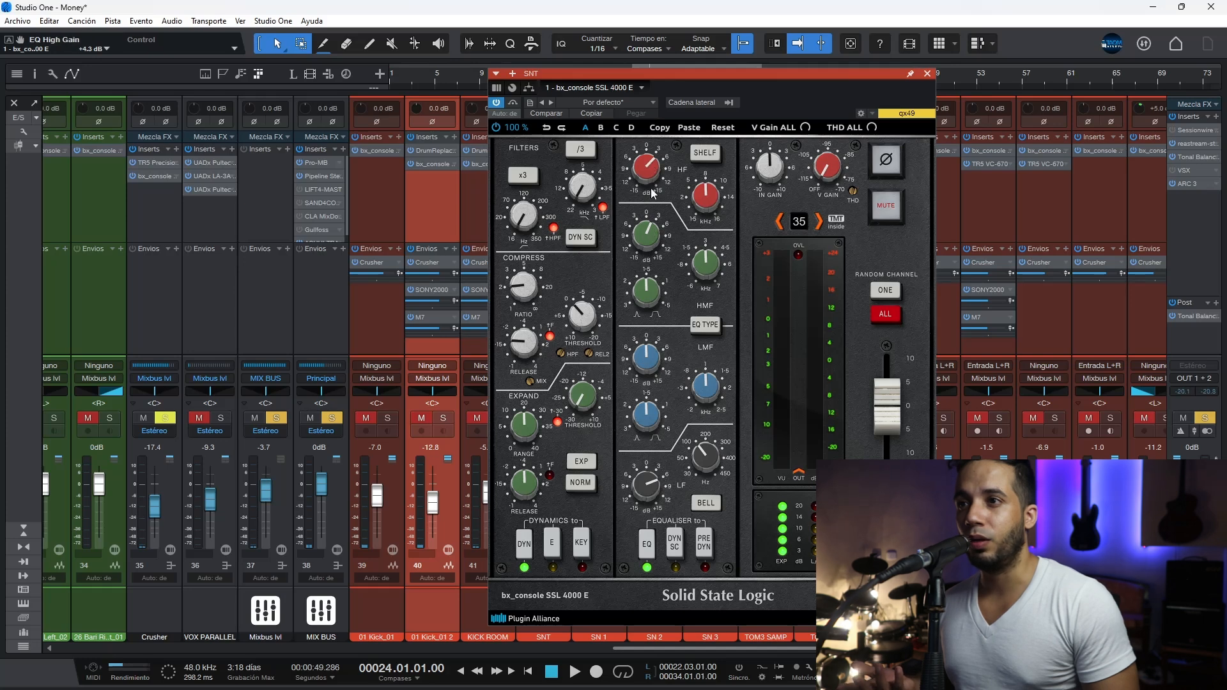
Step: Audition SNT's low-frequency EQ gain at +15 dB during playback, undo the boost and close the console plug-in
mouse_move(702, 449)
mouse_move(648, 488)
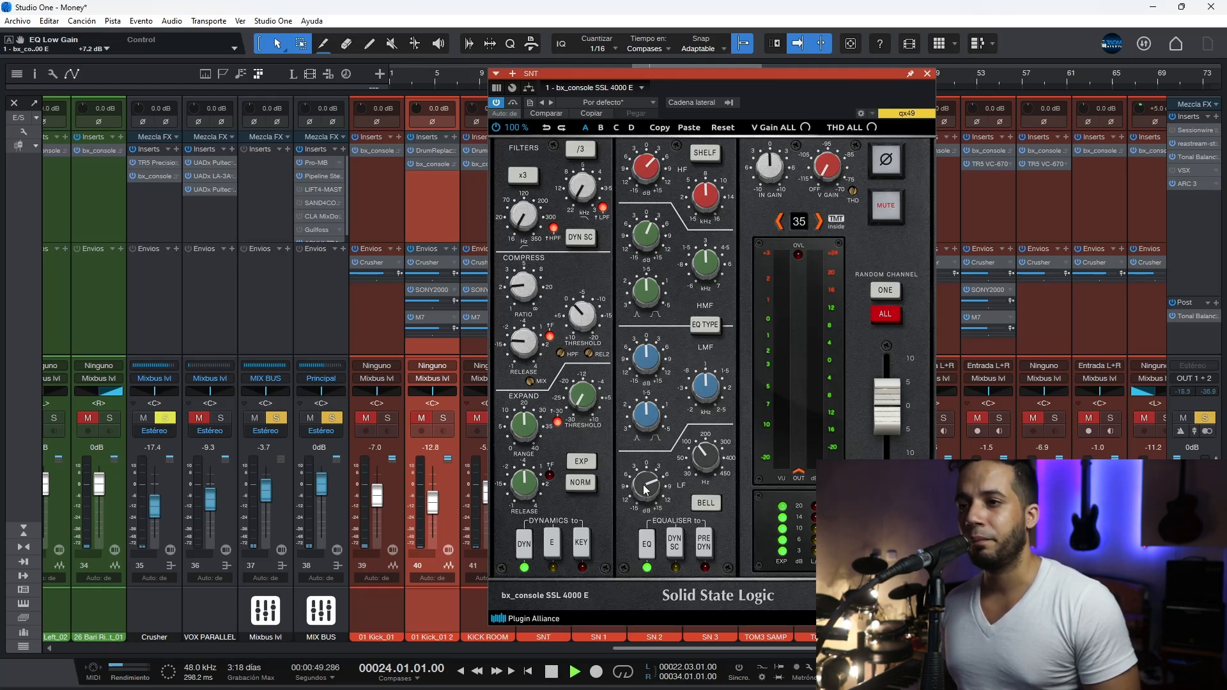
left_click_drag(645, 489, 669, 433)
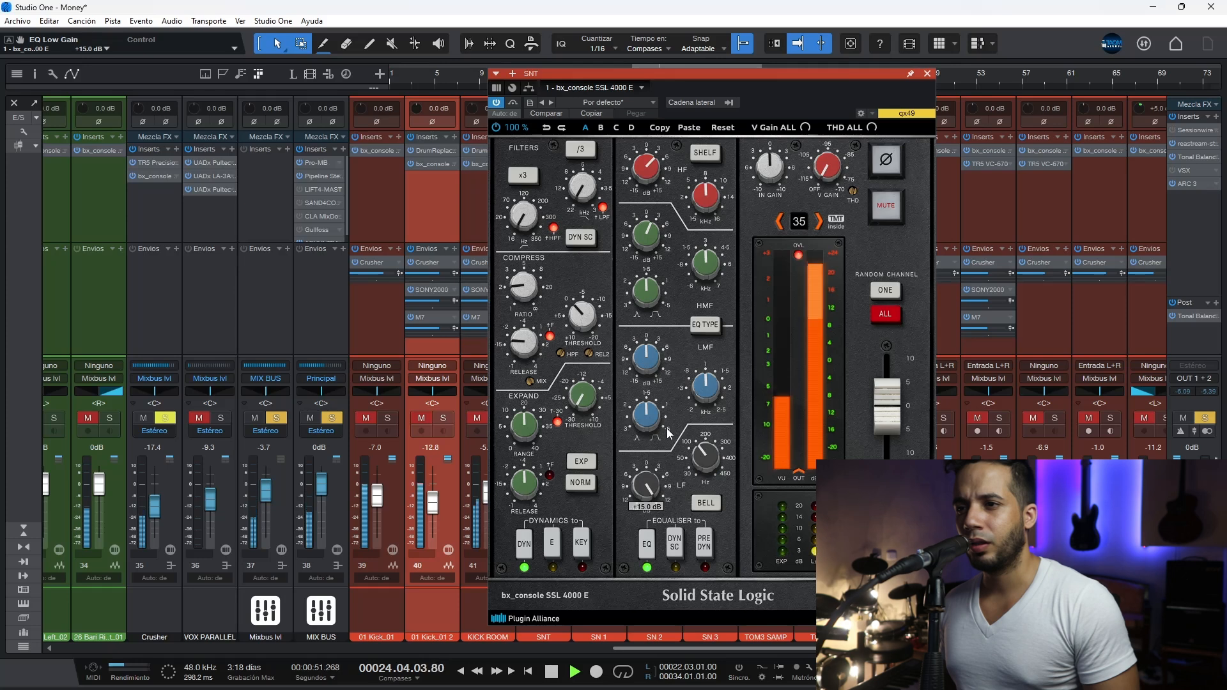
key("ctrl+z")
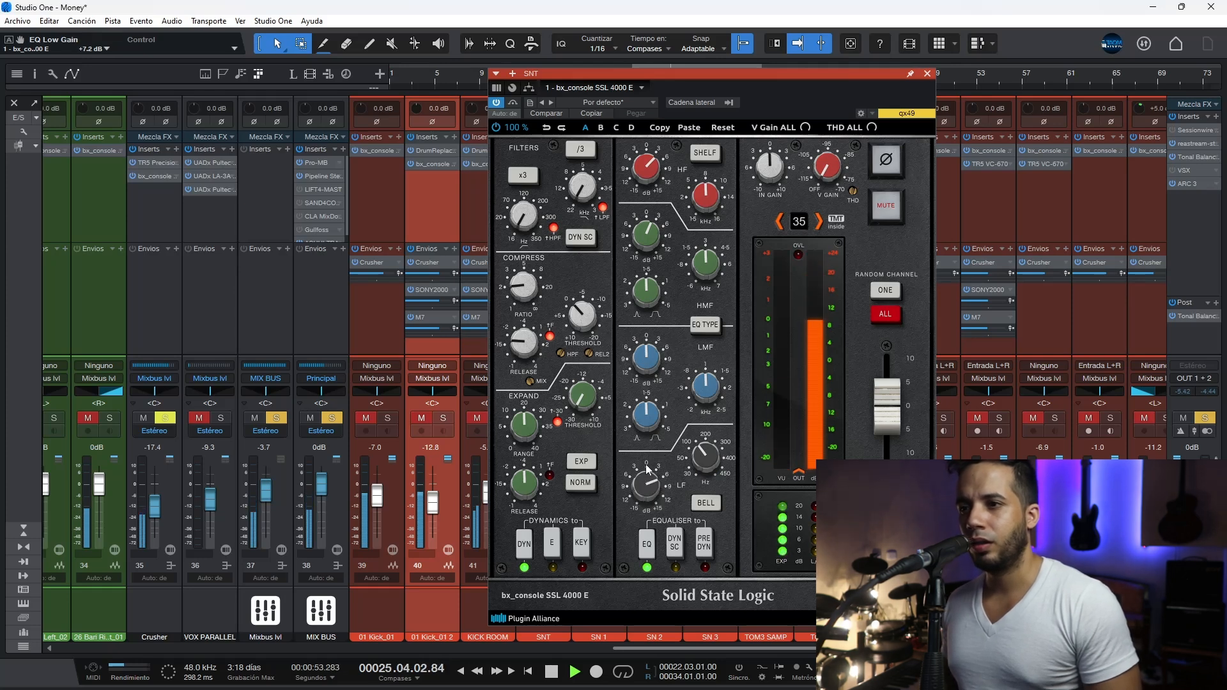
key("space")
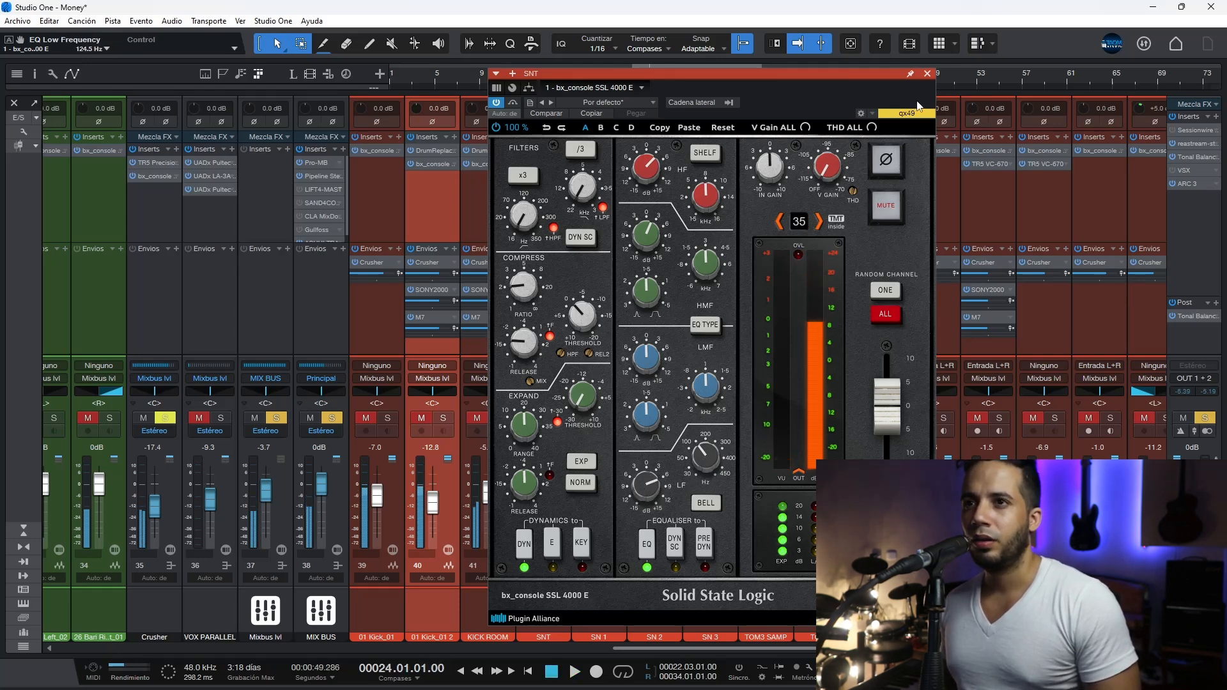
left_click(928, 74)
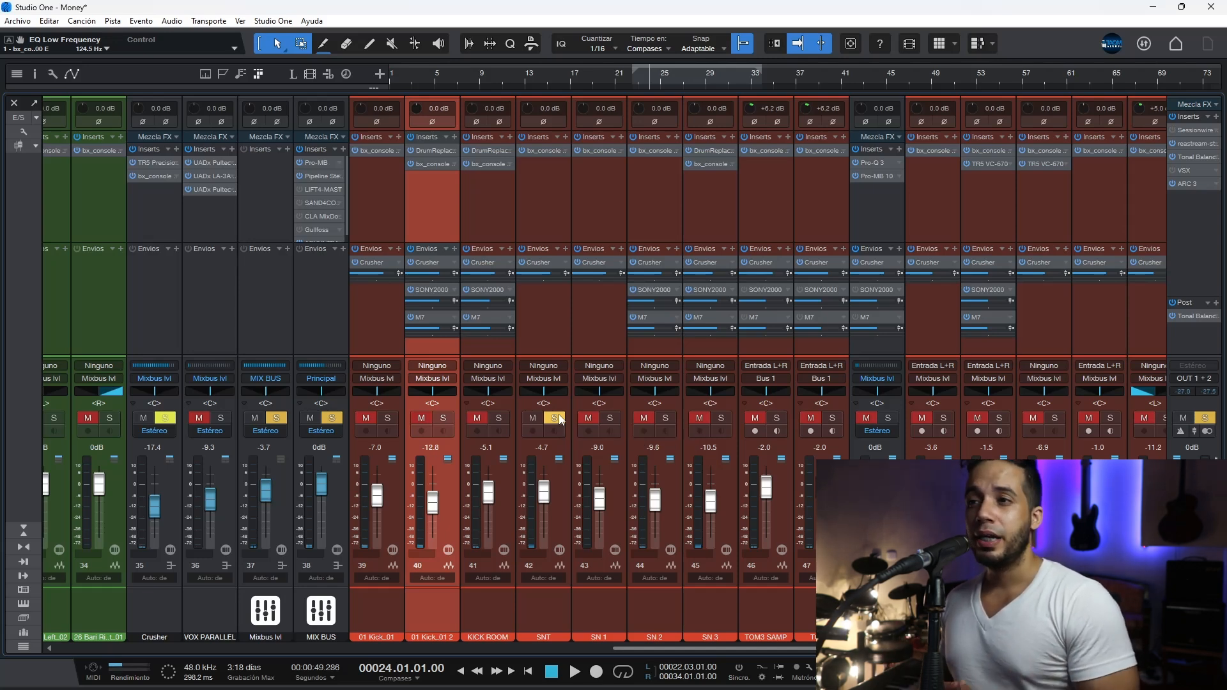
Step: Solo SN 1 and SN 2 for playback, and take SN 2 back out of the solo
left_click(610, 419)
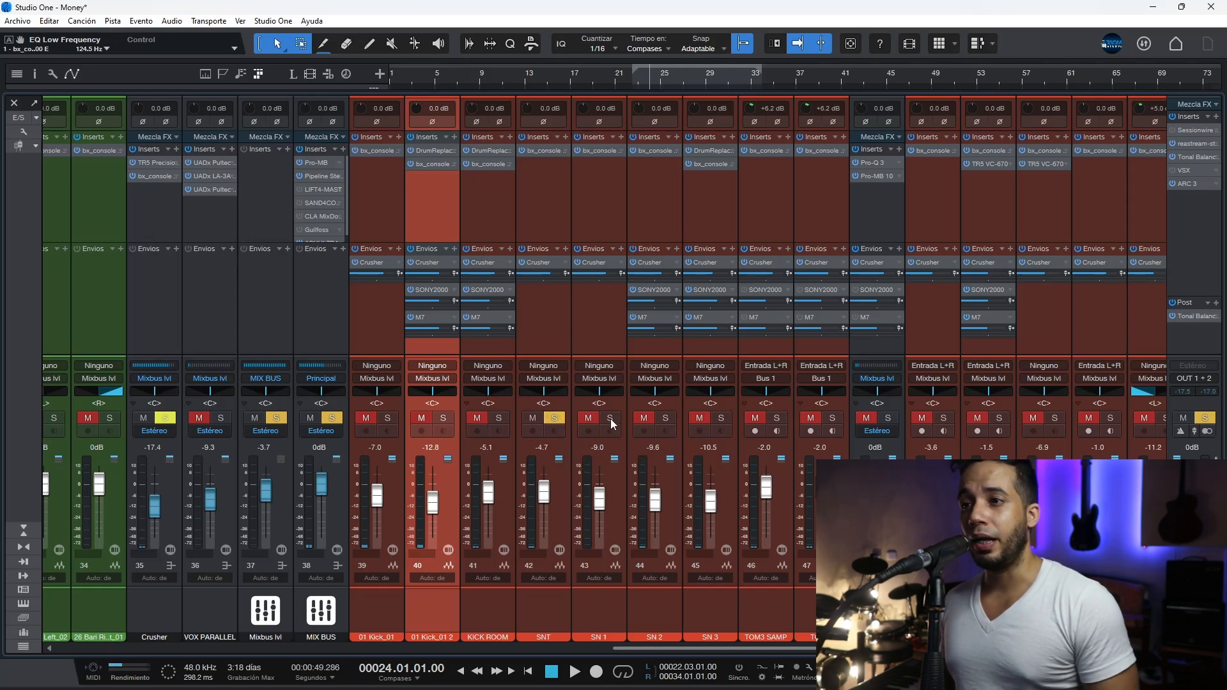
left_click(665, 419)
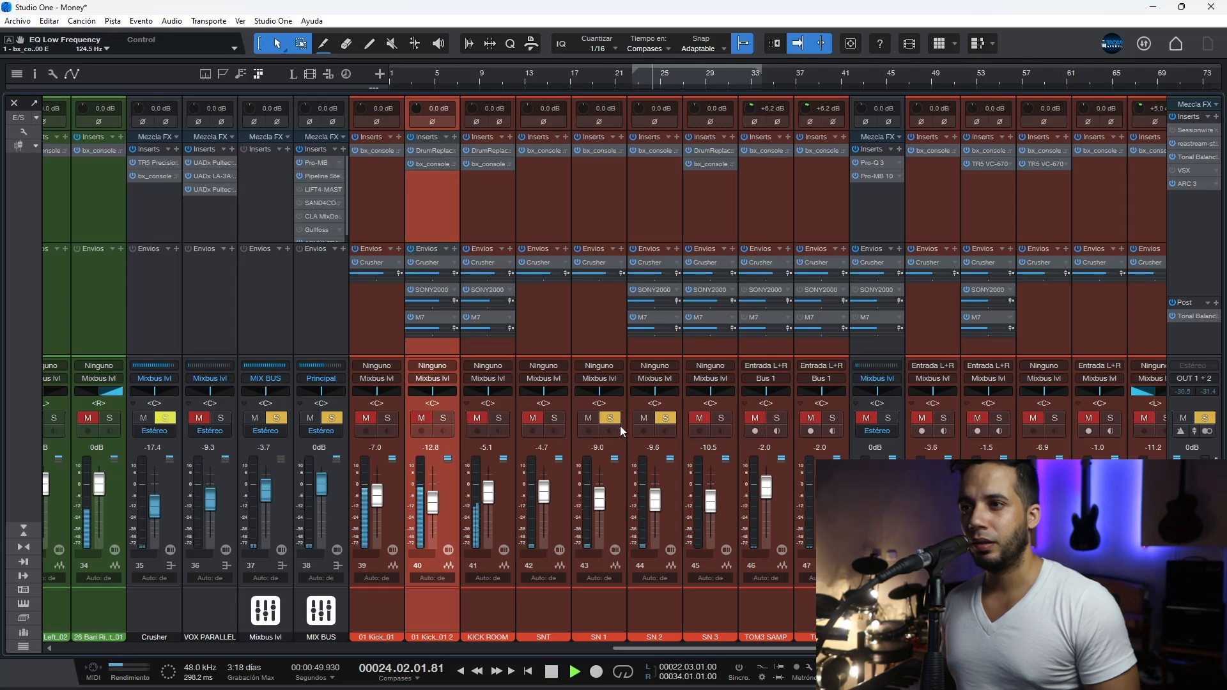
left_click(664, 419)
Step: Audition SN 1 at +10 dB while reviewing its bx_console SSL 4000 E settings, and stop playback
left_click_drag(603, 498, 601, 469)
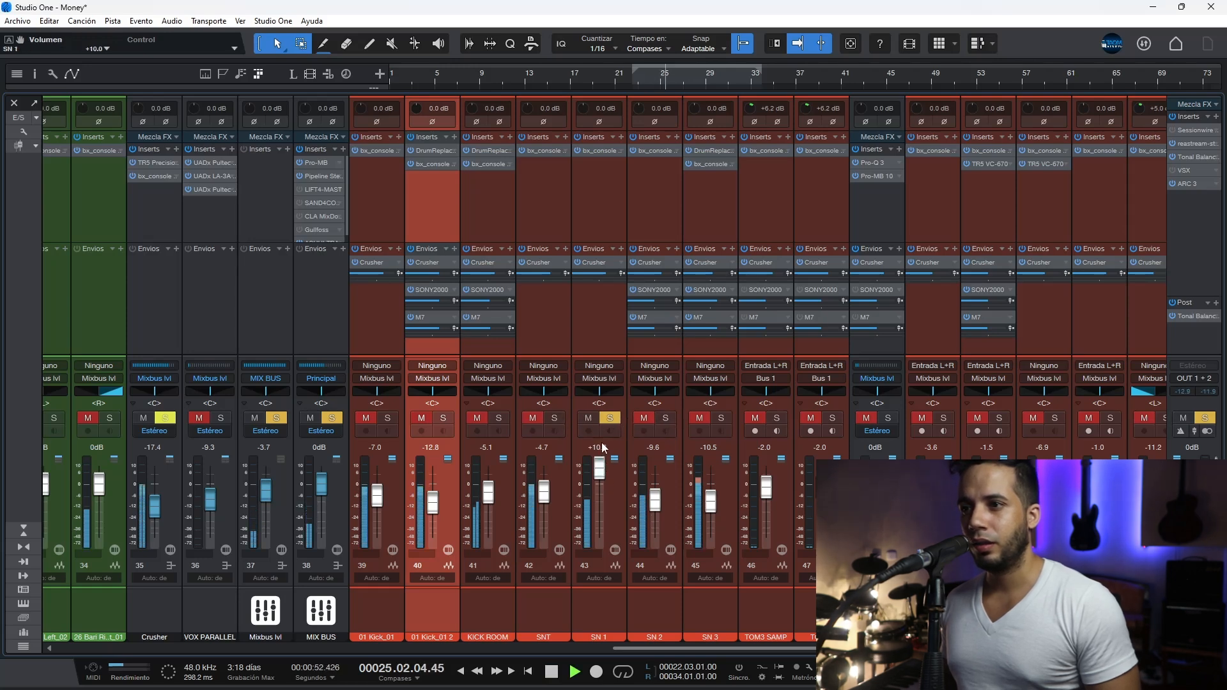
left_click(601, 153)
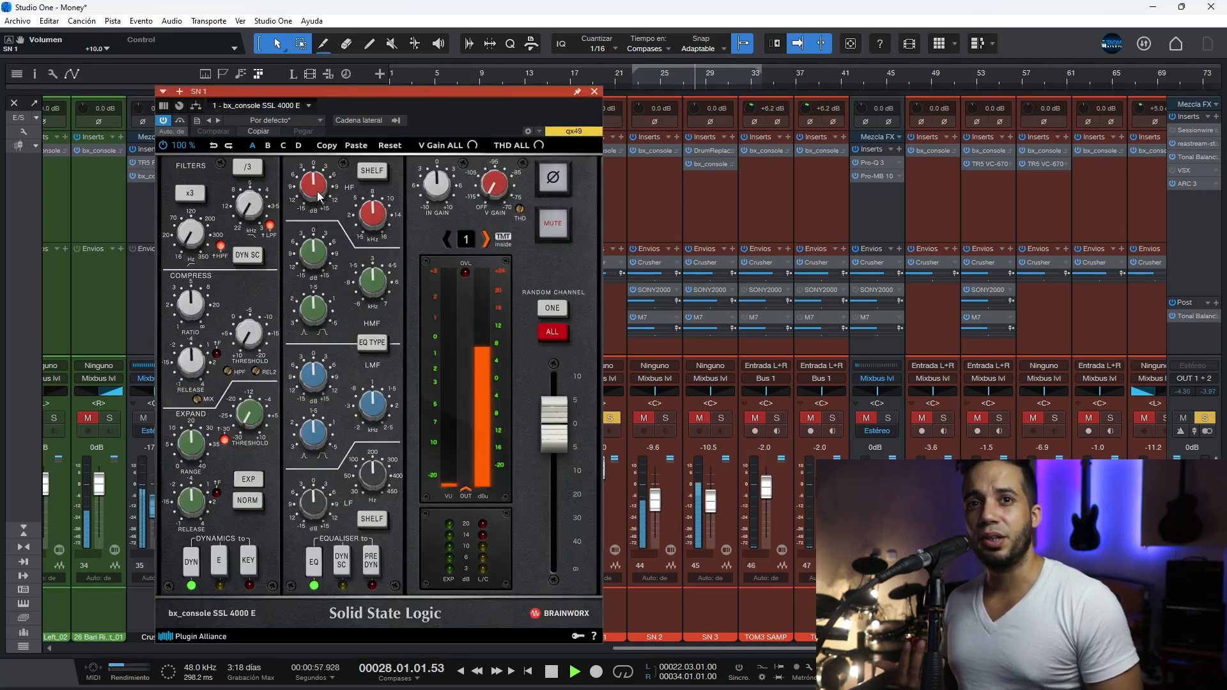
left_click(594, 92)
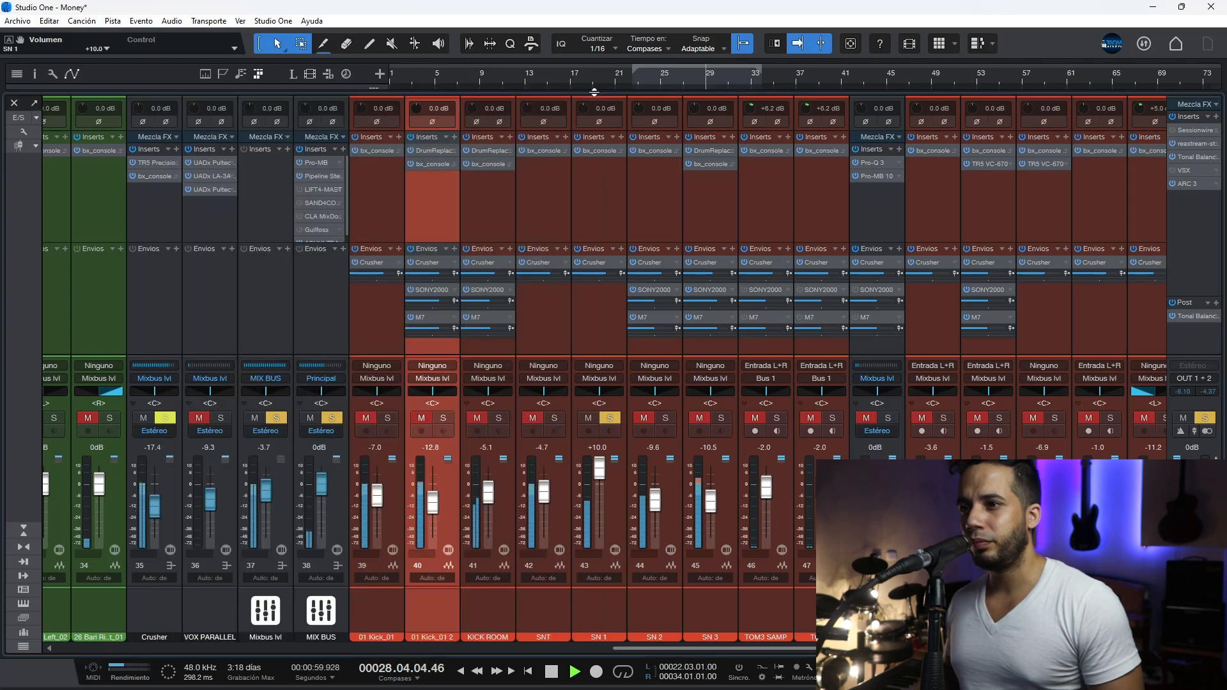
key("space")
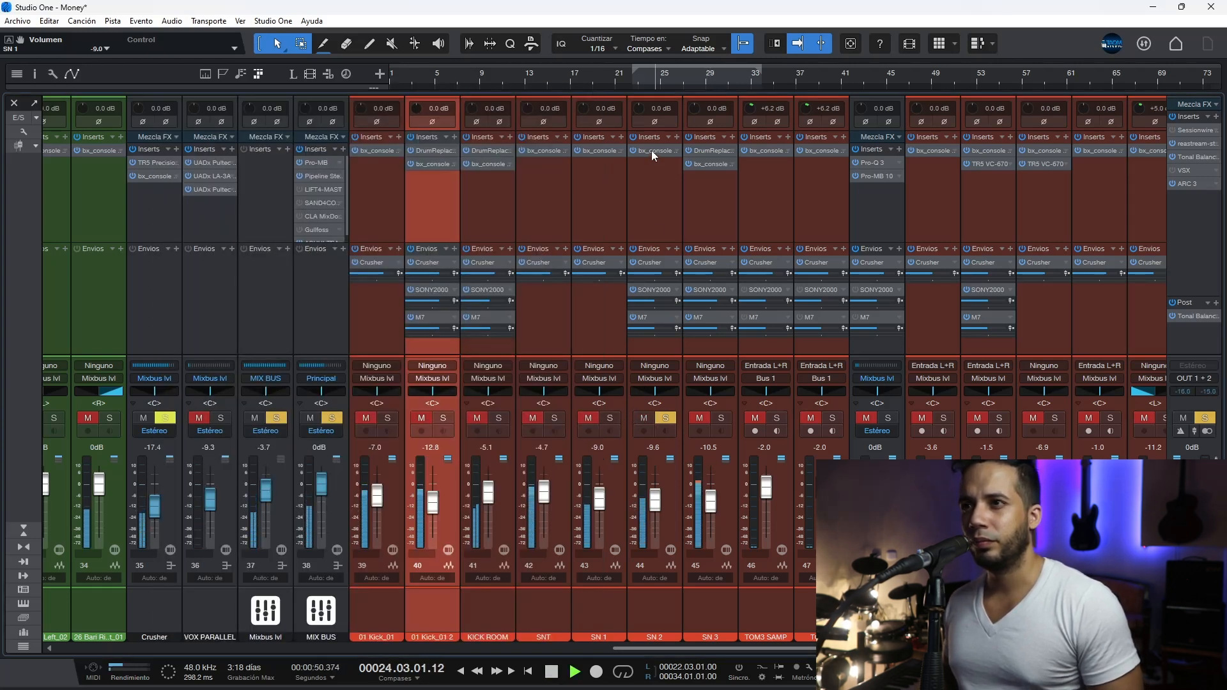
Step: Audition the soloed SN 2 at +10 dB while reviewing its bx_console SSL 4000 E settings, and stop playback
left_click_drag(654, 501, 655, 418)
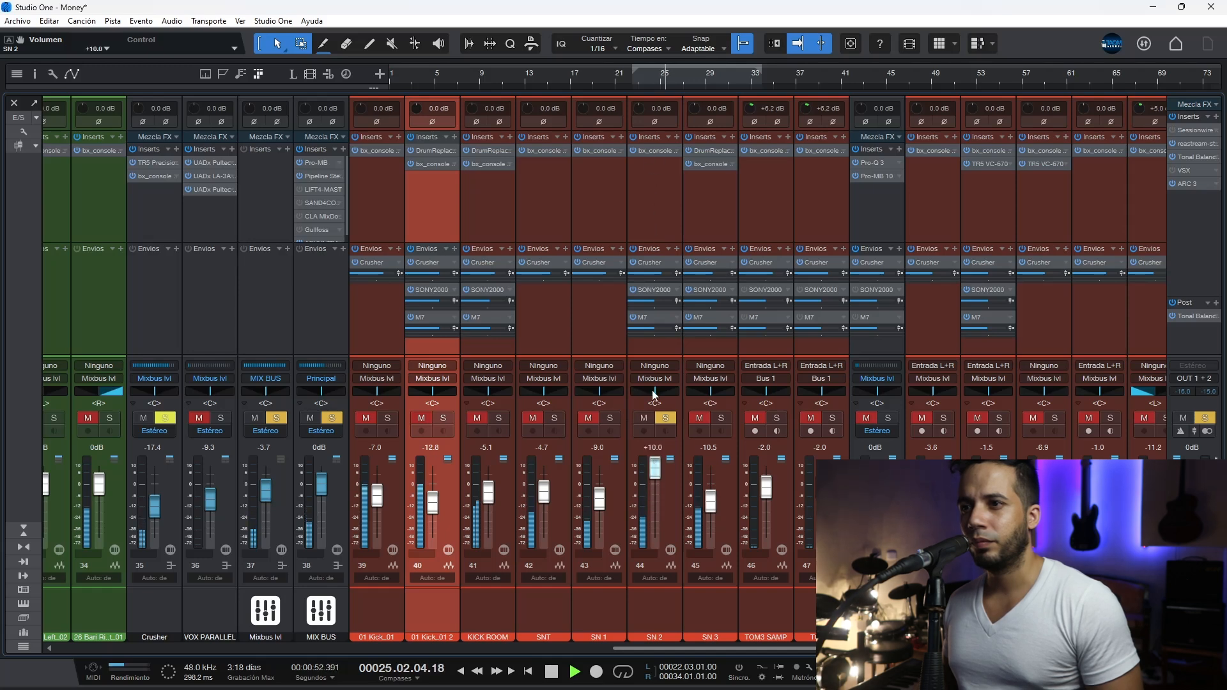
left_click(653, 152)
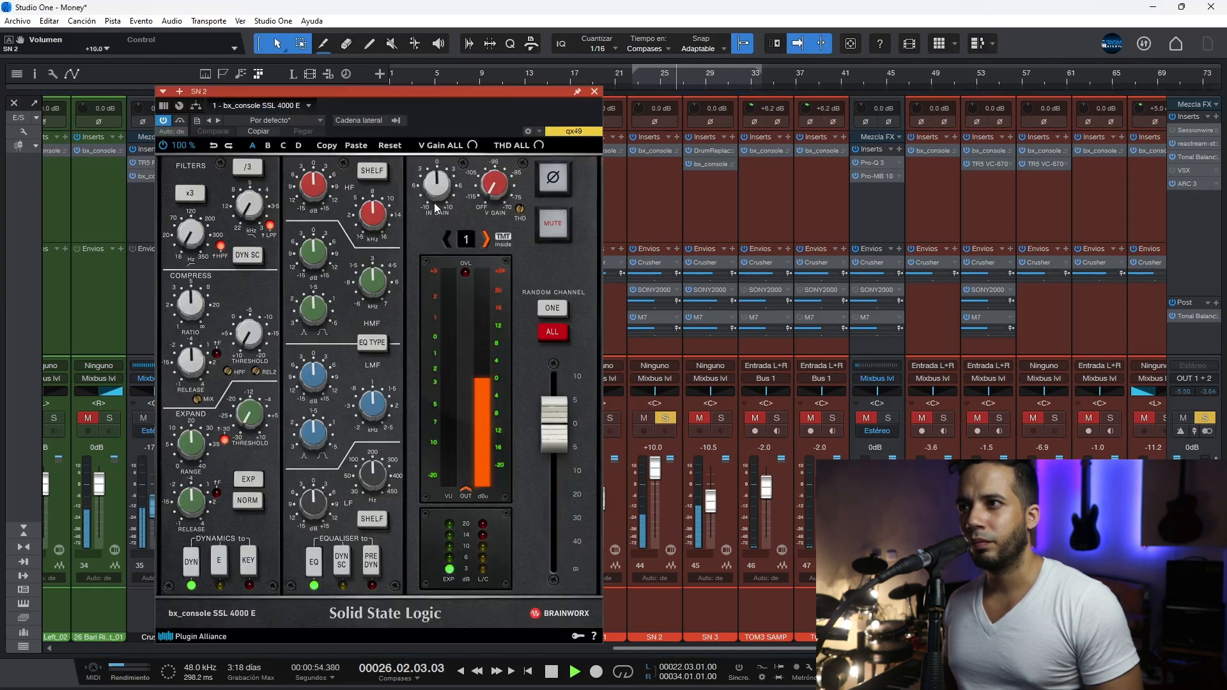
left_click(596, 93)
key("space")
Step: Solo SN 3 instead of SN 2 and review the snare room sample in its Drum Replacer during playback
left_click(723, 469)
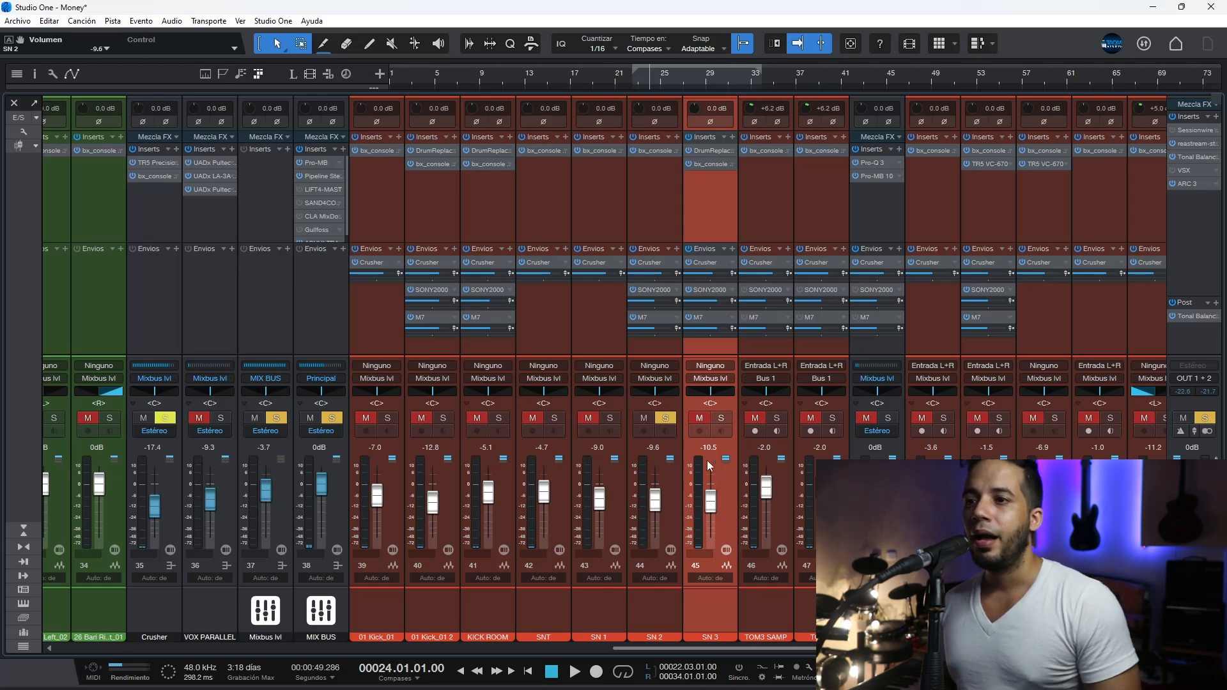
left_click(721, 417)
left_click(665, 418)
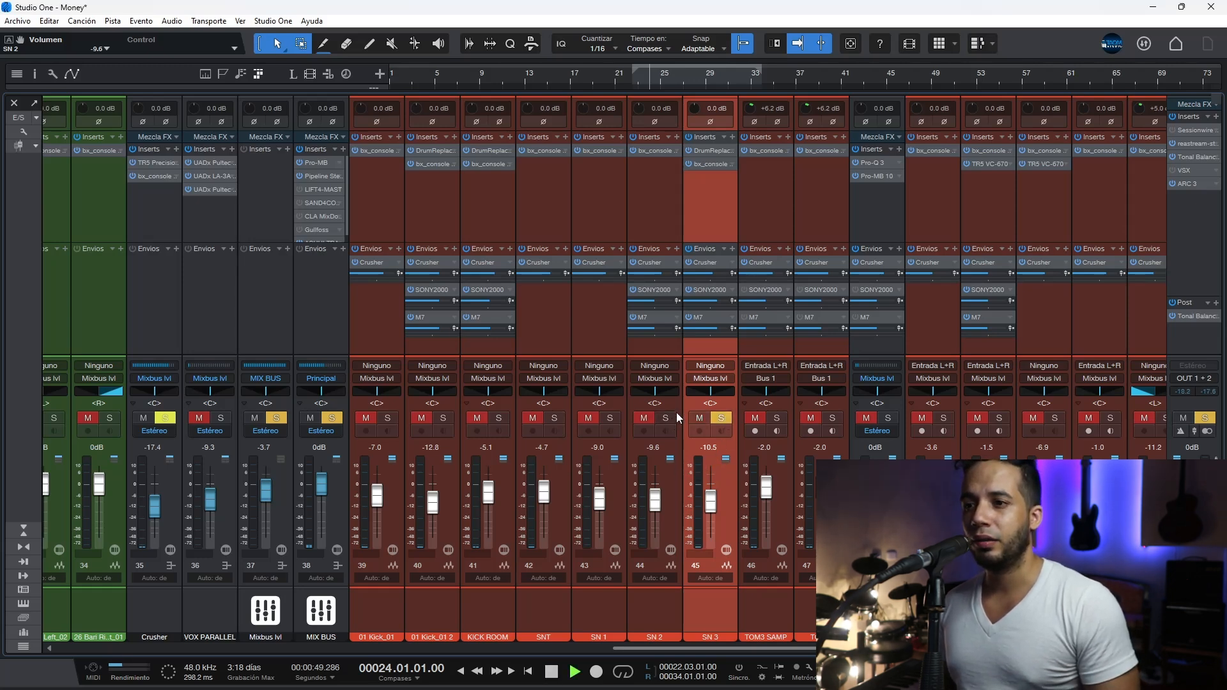
left_click(711, 151)
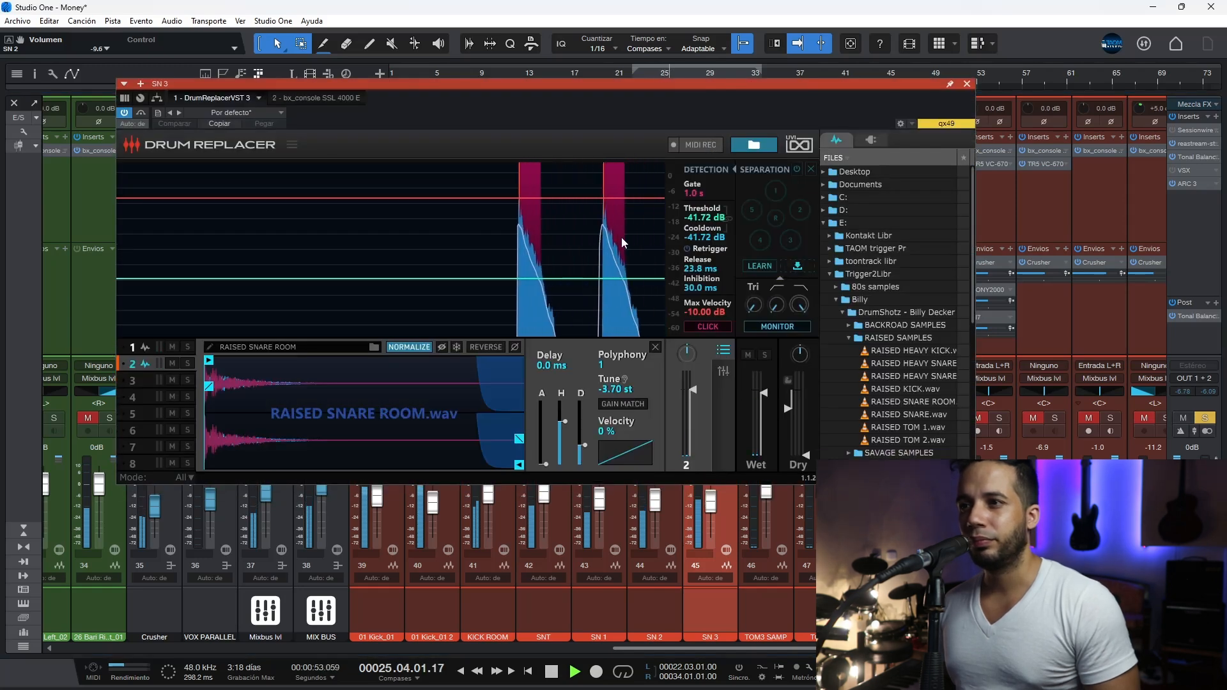
left_click(967, 84)
key("space")
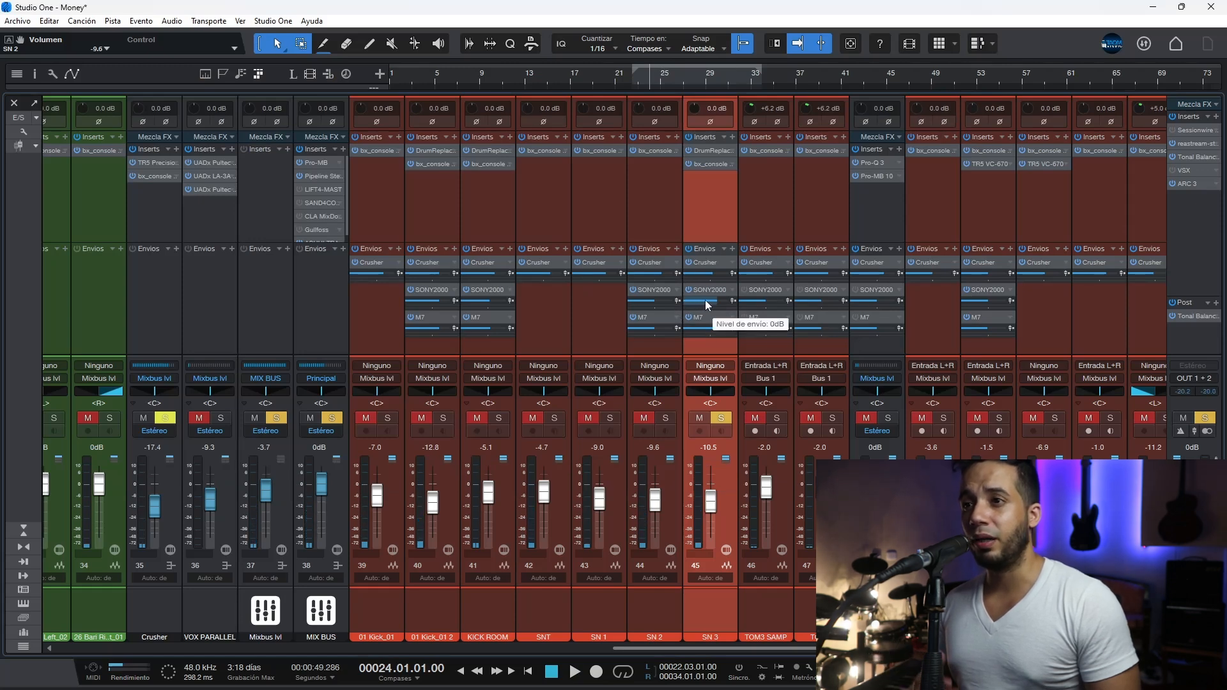
Step: Check the SONY2000 send level on SN 2, and select all channels from 01 Kick_01 through SN 2
left_click(666, 470)
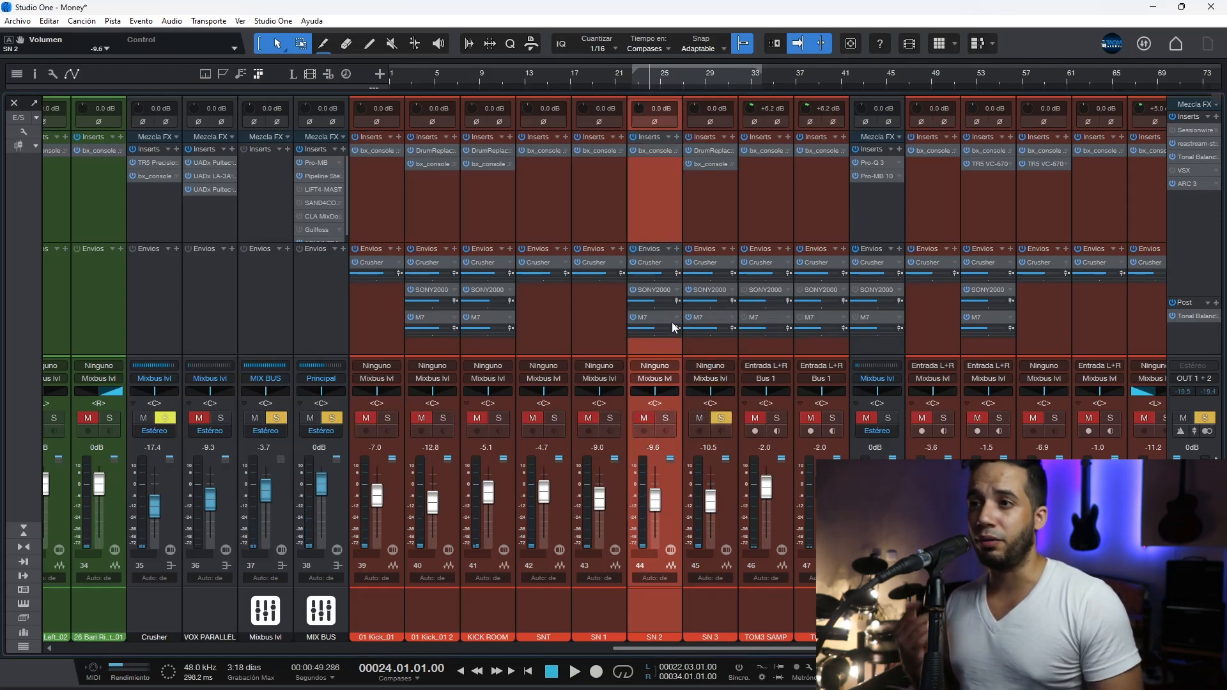
mouse_move(664, 298)
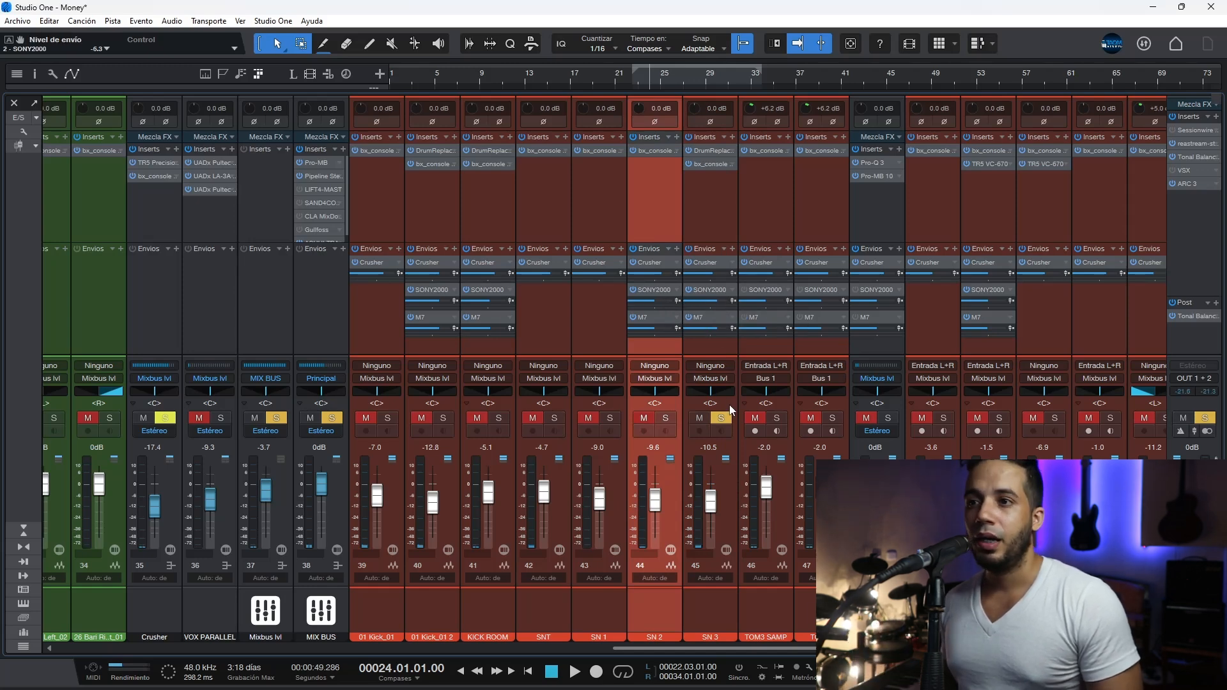
left_click(394, 492, "shift")
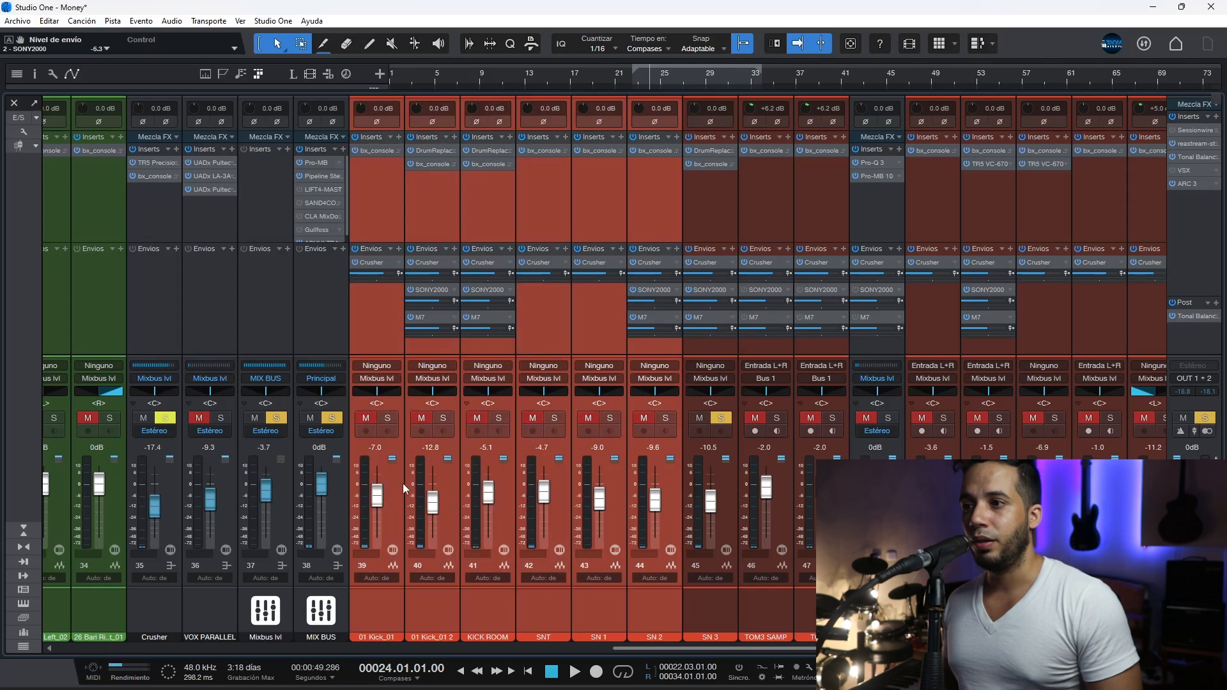
left_click(507, 484, "ctrl")
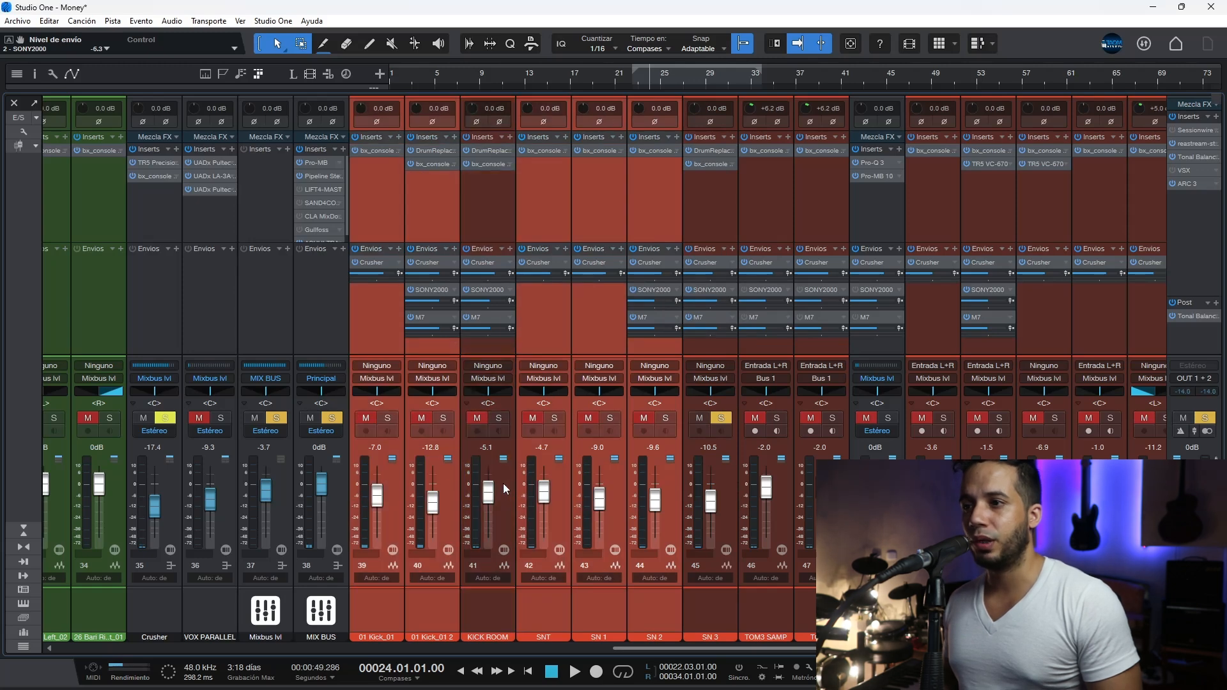
left_click(499, 470, "ctrl")
left_click(496, 470)
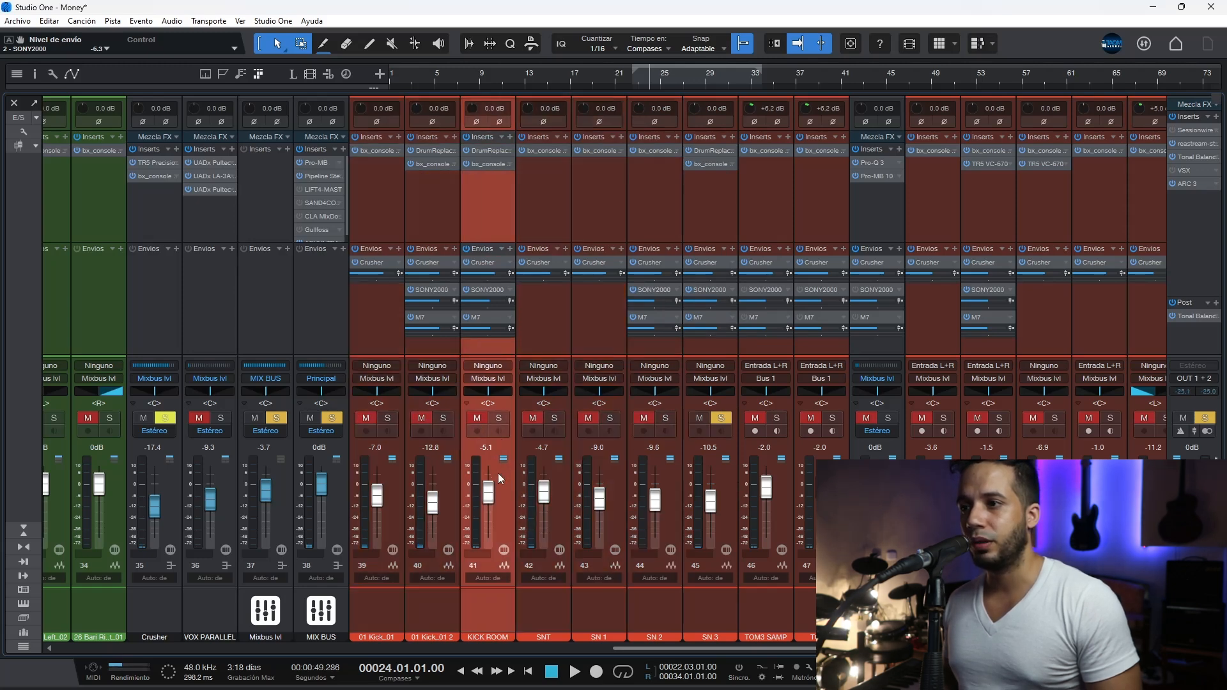
left_click(645, 479)
left_click(394, 477, "shift")
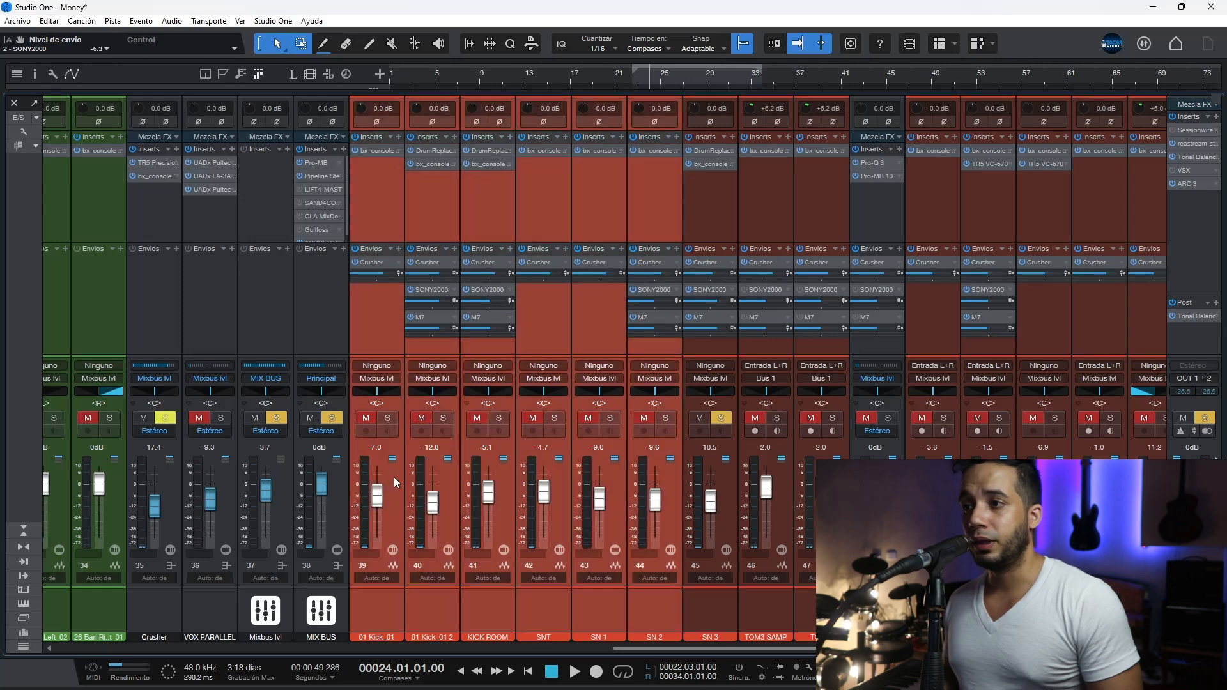
Step: Solo all kick and snare channels, audition them without and with 01 Kick_01 2, KICK ROOM and SN 3, and stop playback
left_click(366, 416)
left_click(508, 497)
left_click(451, 492, "ctrl")
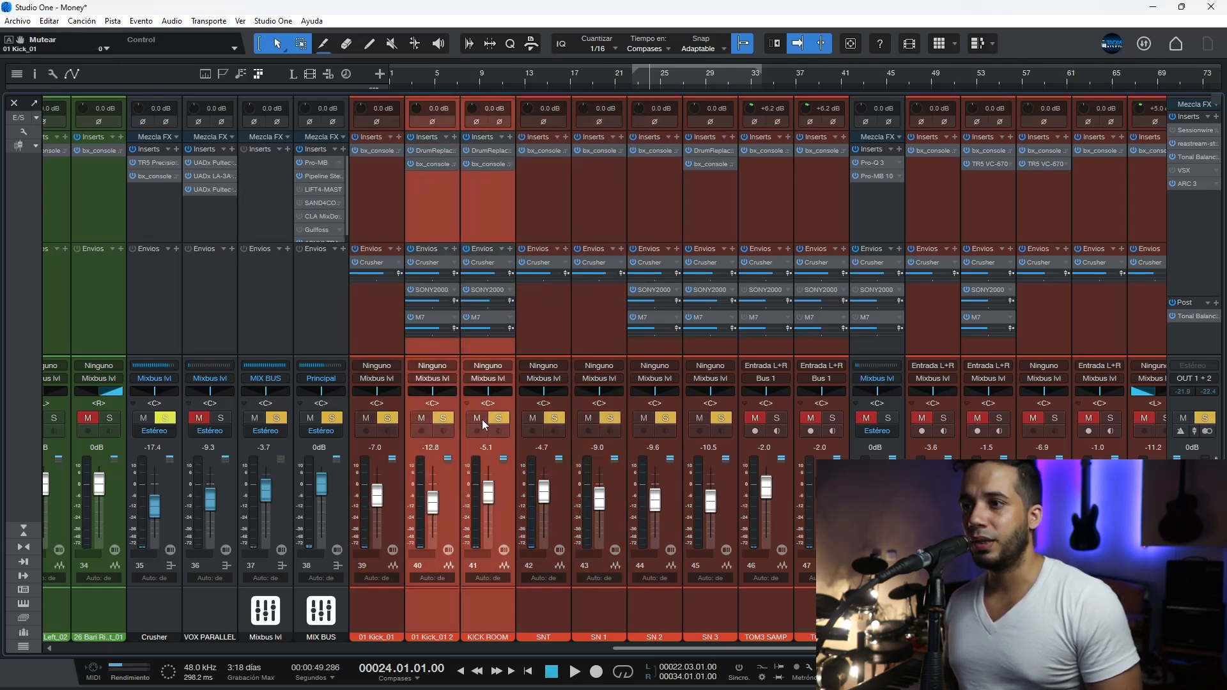
left_click(726, 481, "ctrl")
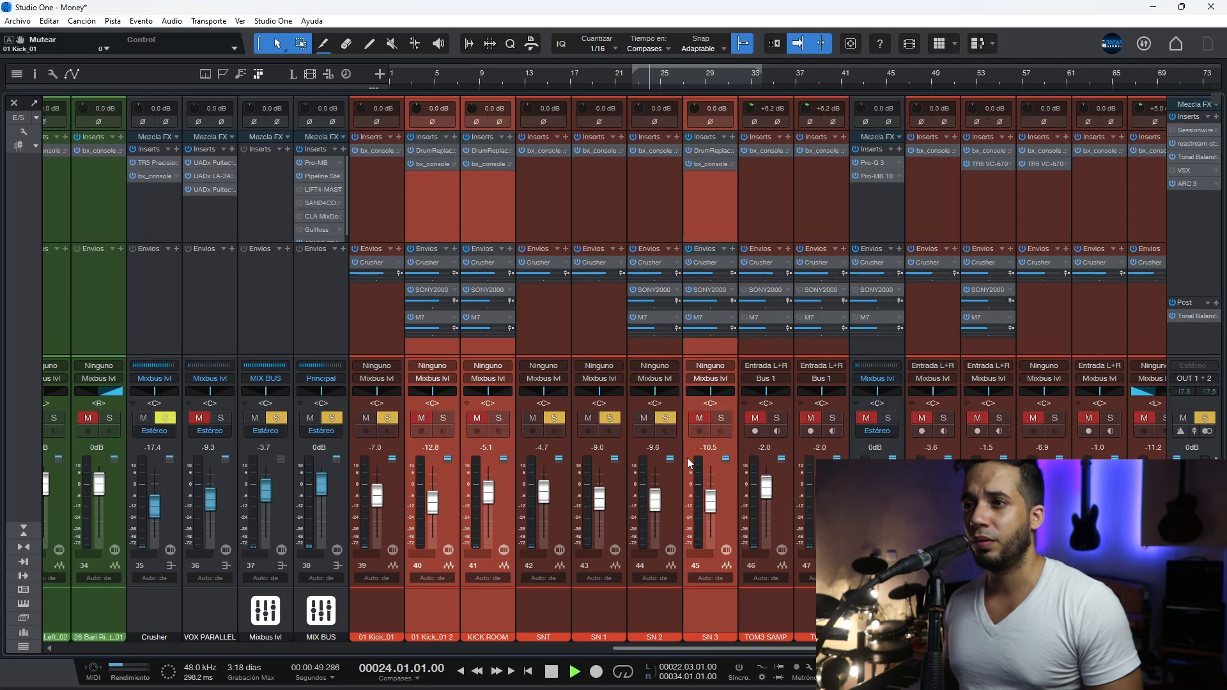
left_click(722, 419)
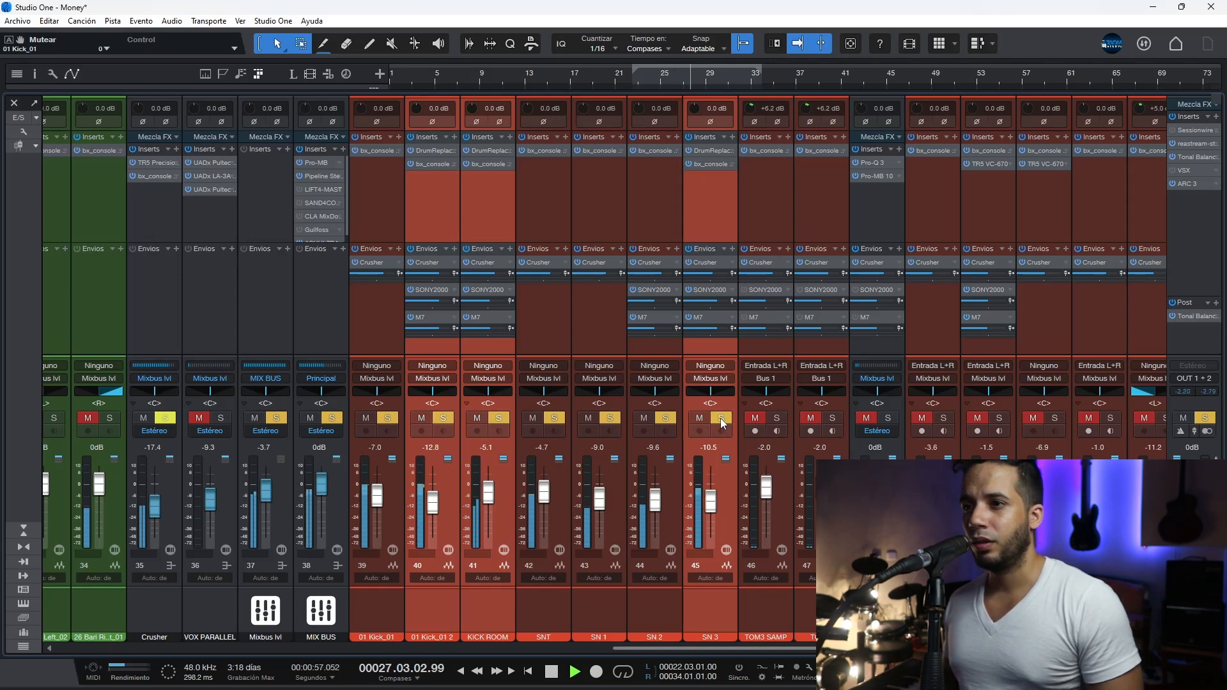
key("space")
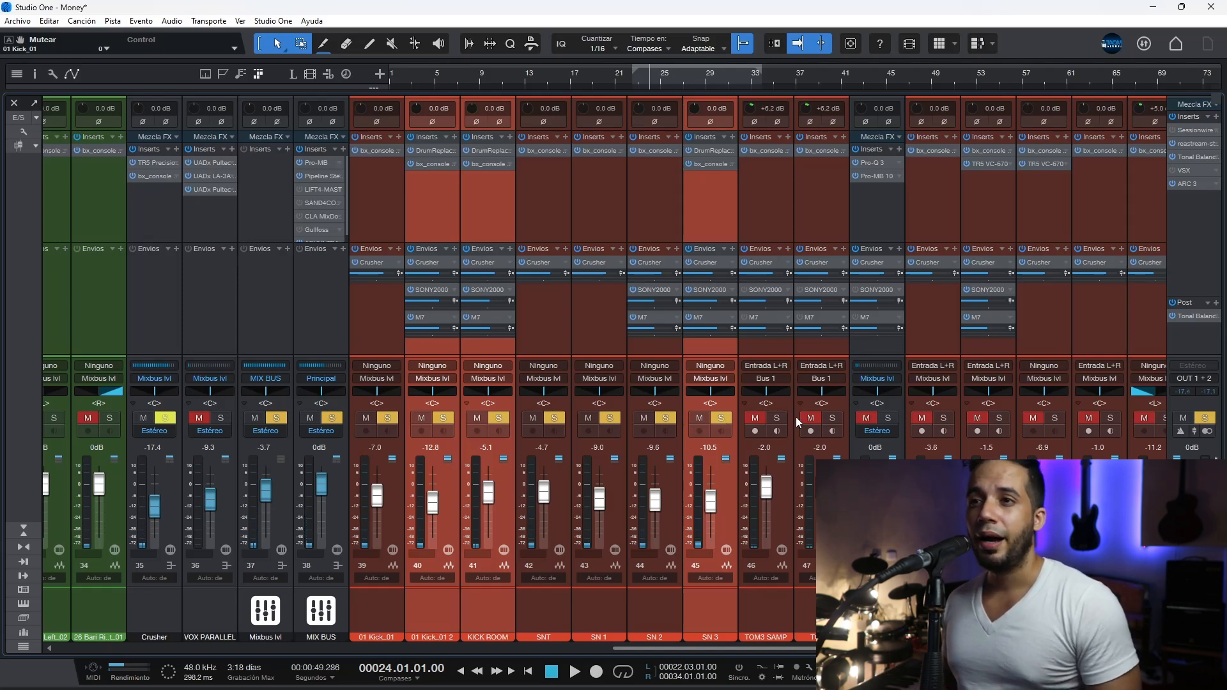
Step: Solo the tom channels with Bus 1 and review the EQ curve in Bus 1's Pro-Q 3
left_click(889, 417)
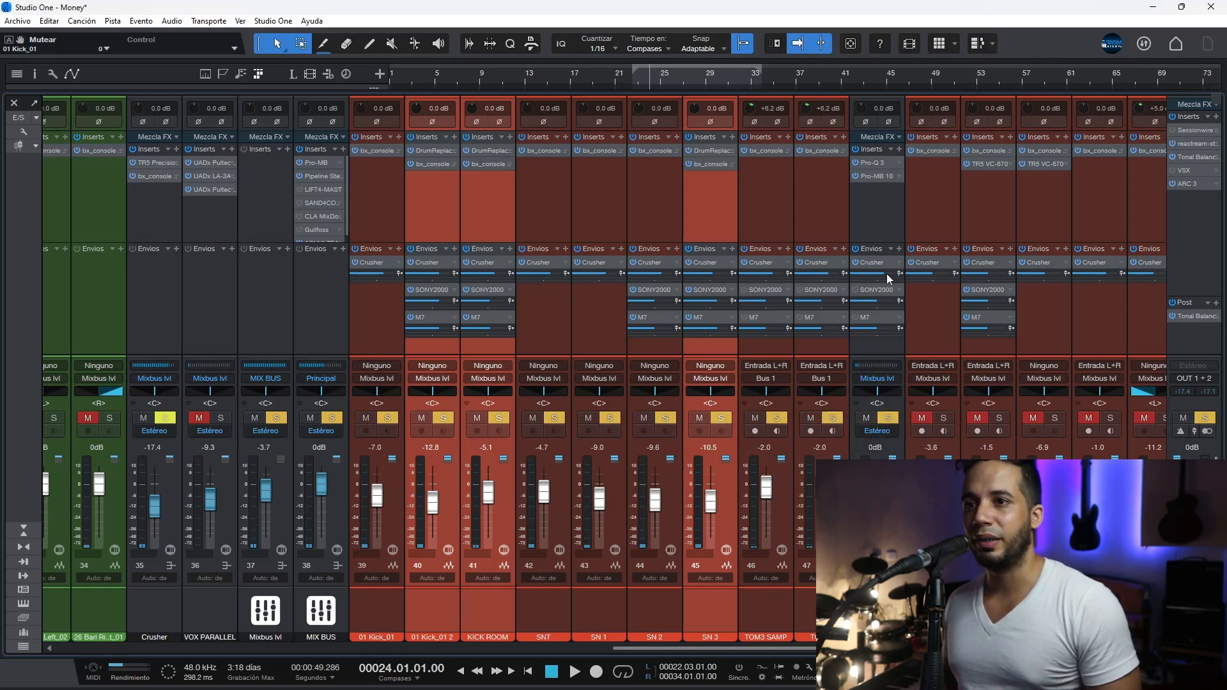
left_click(875, 160)
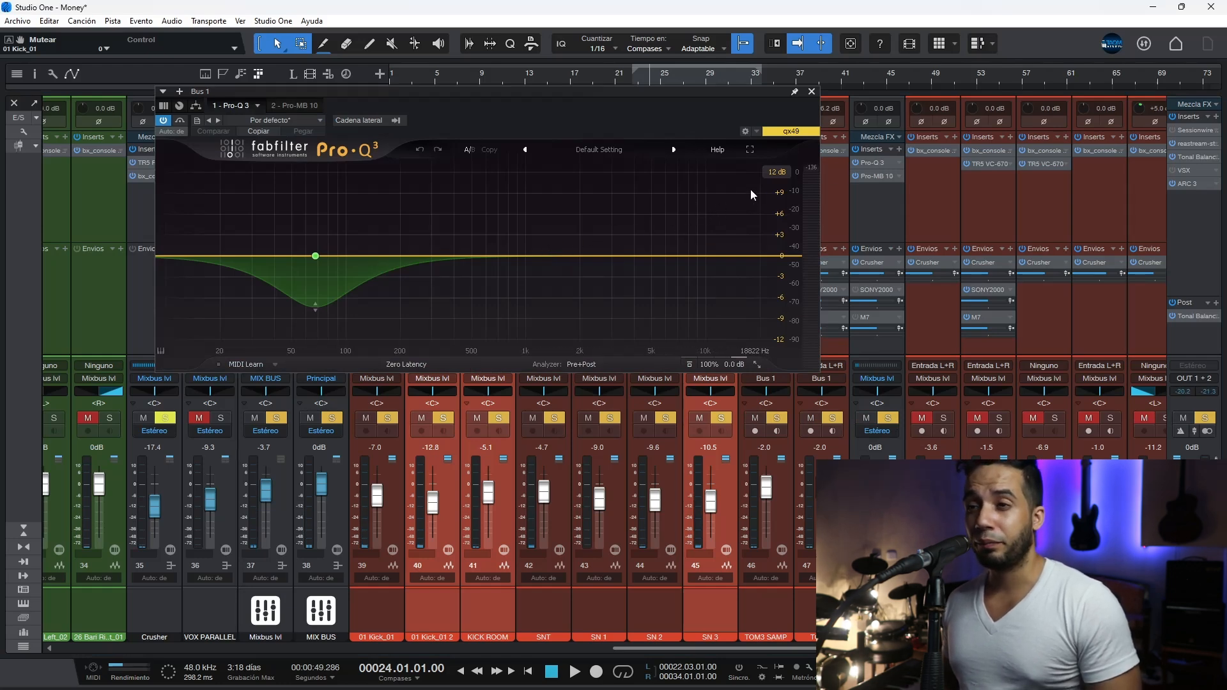
mouse_move(317, 309)
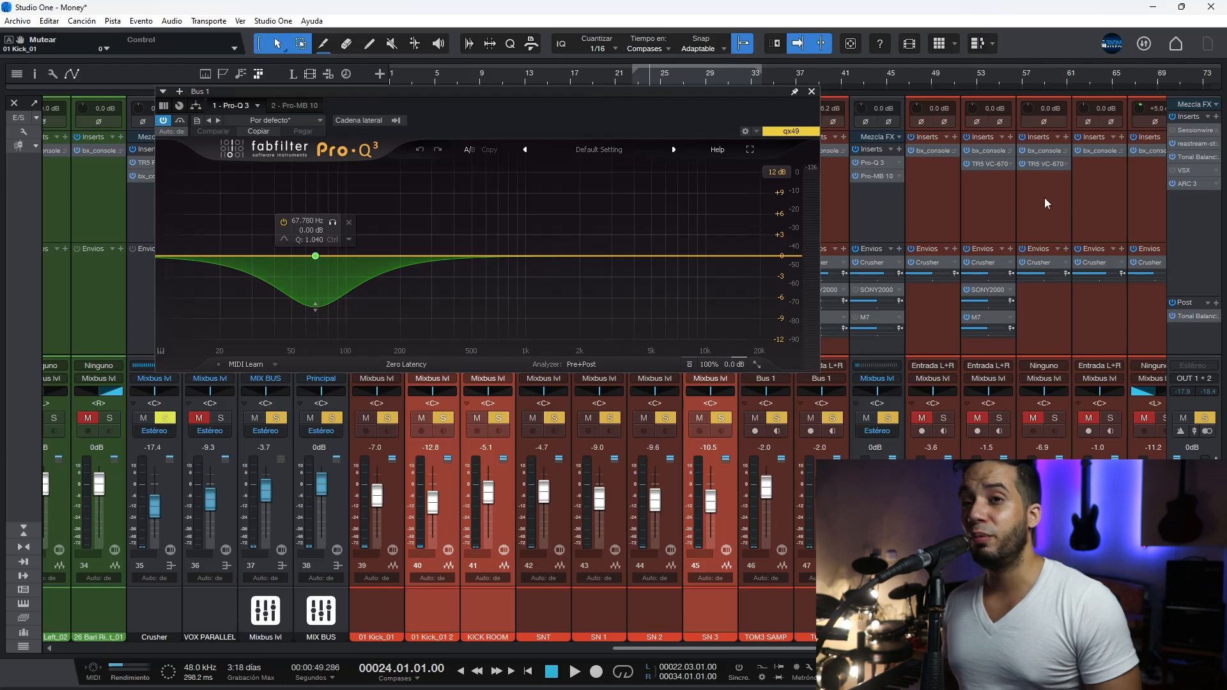
Step: Review the ARC 3 room correction on the main output and switch it off
left_click(1186, 184)
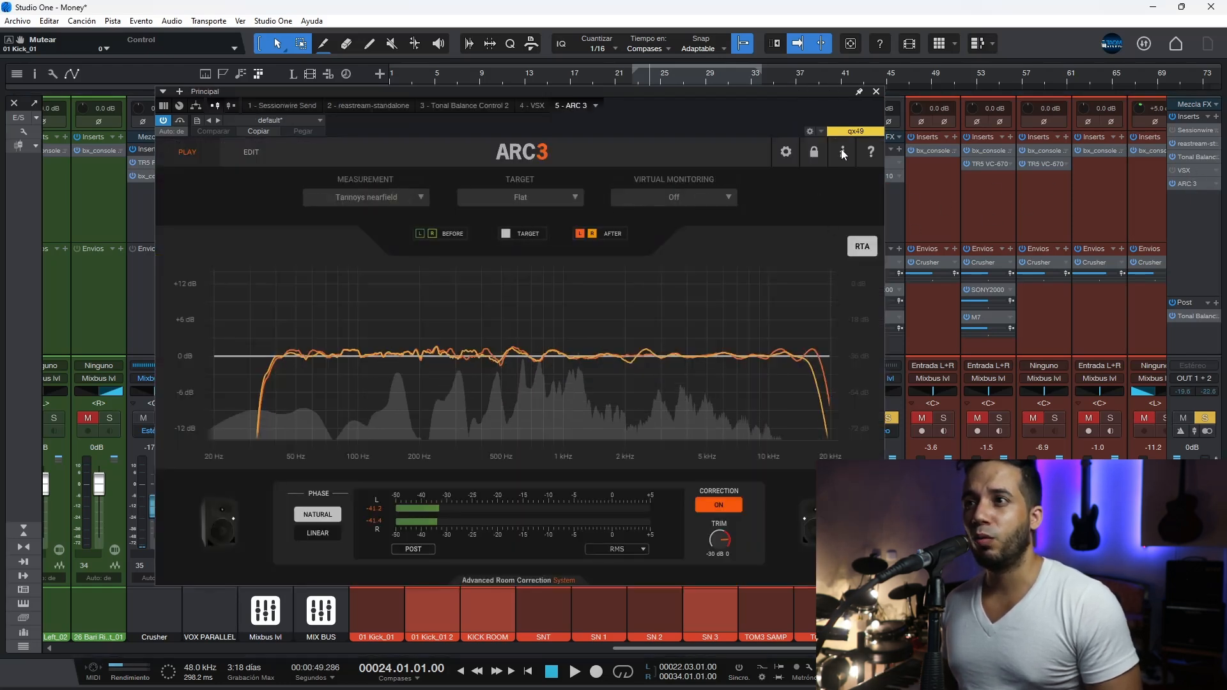
left_click(876, 92)
left_click(1172, 170)
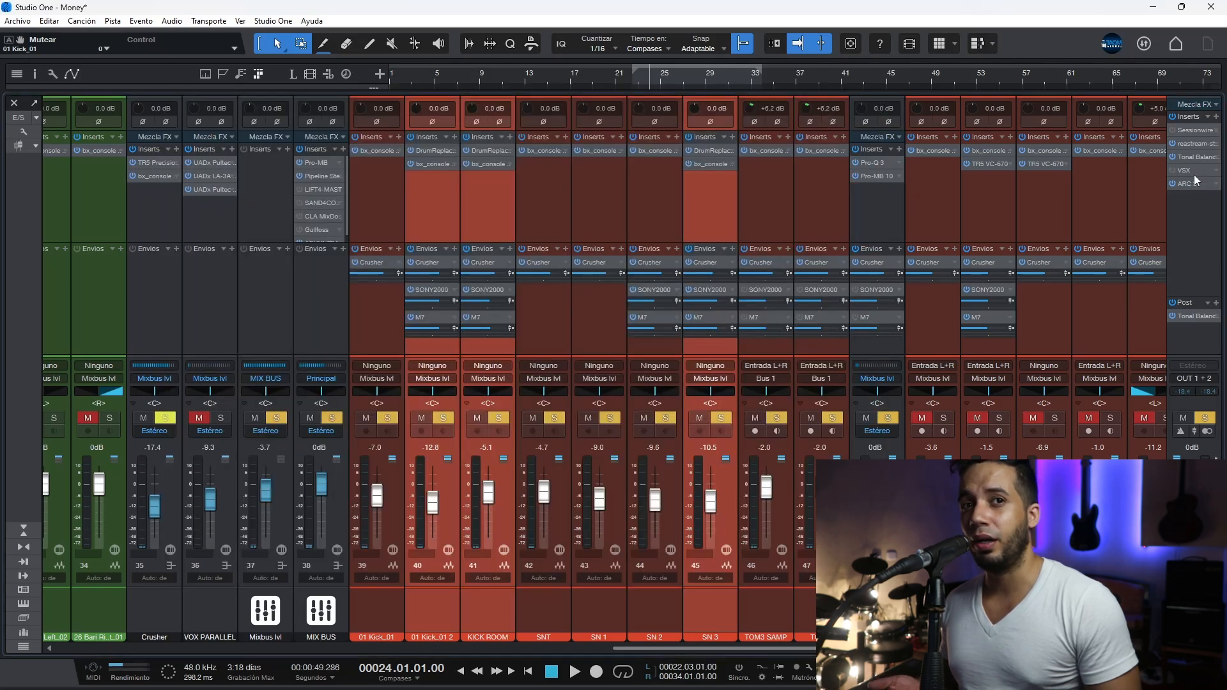
left_click(1175, 184)
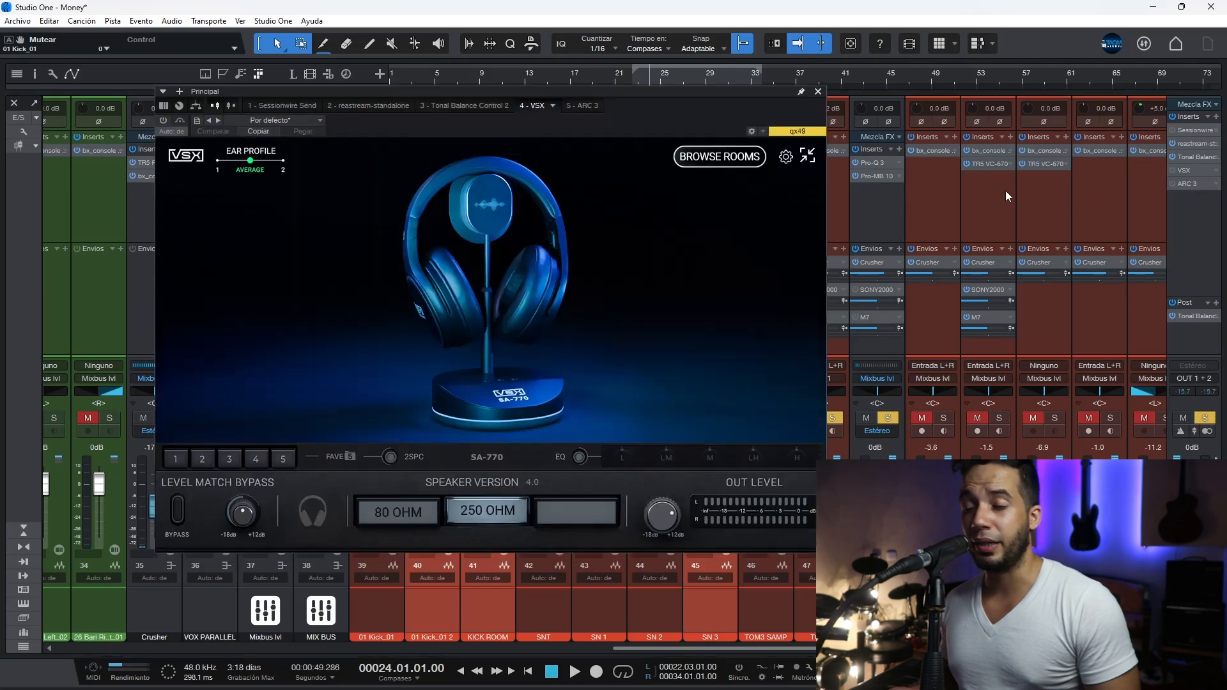
Step: Preview the Sonoma Studio and Club listening rooms in VSX, then close the plug-in
left_click(176, 459)
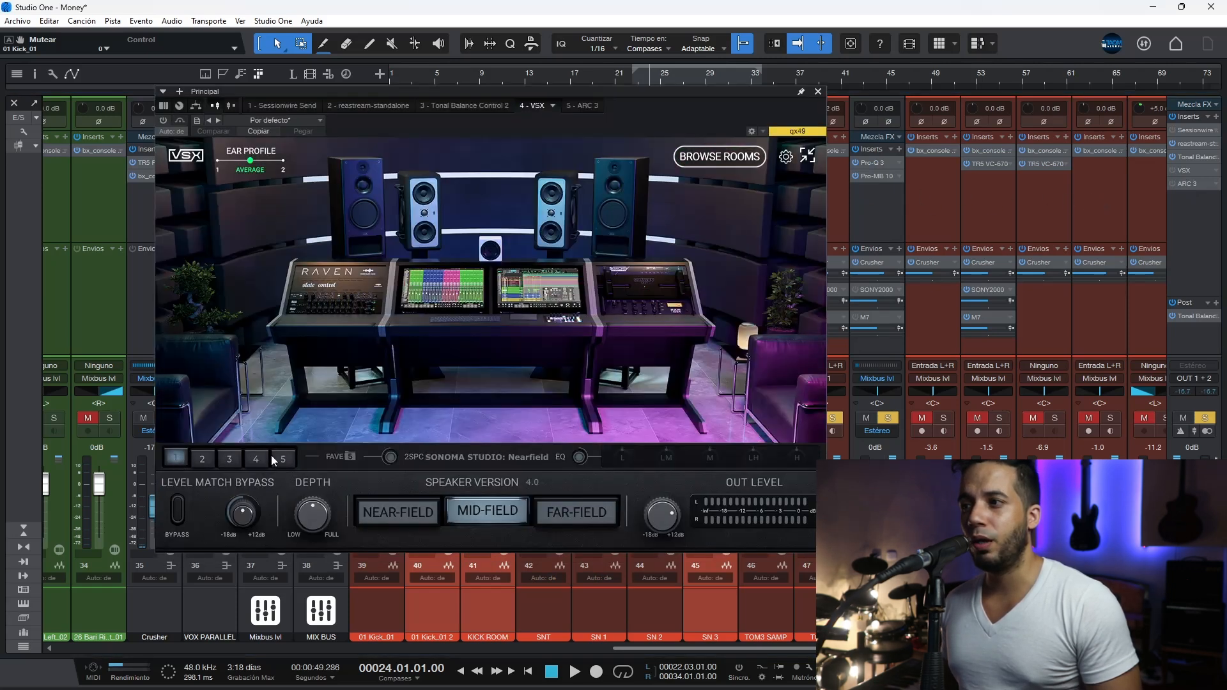
left_click(257, 459)
left_click(257, 459)
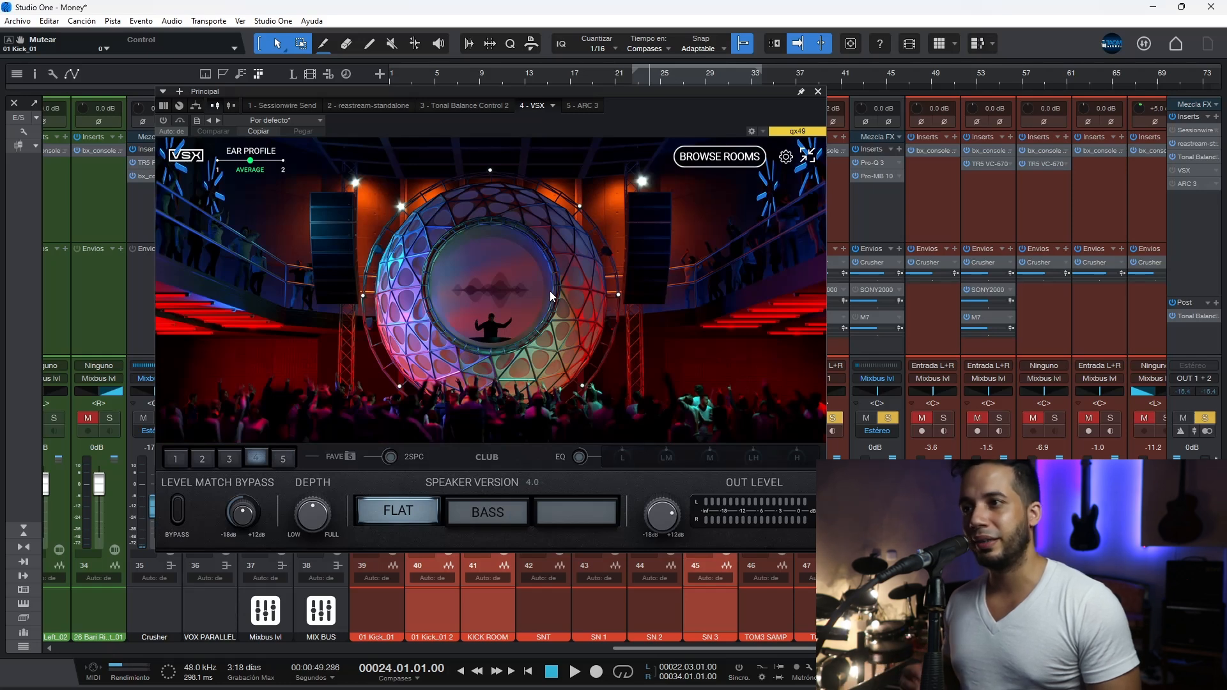
left_click(818, 92)
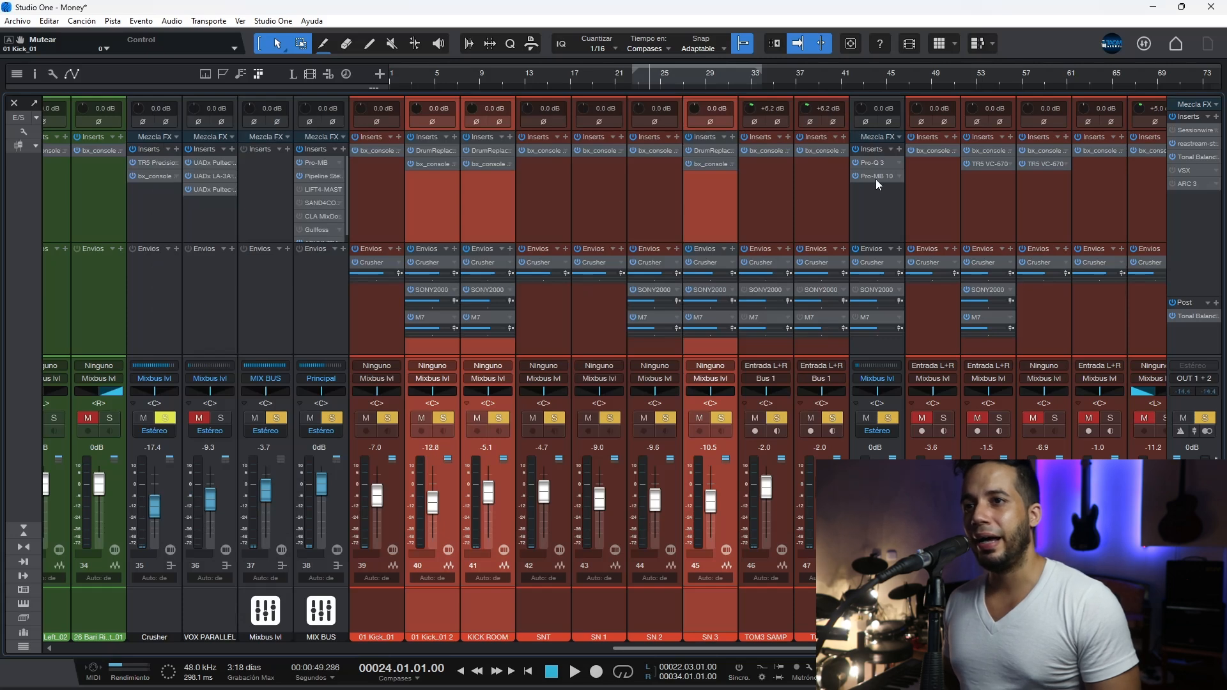
Step: Review the Pro-MB bands on Bus 1 and the EQ settings of TOM 3's bx_console SSL 4000 E
left_click(875, 178)
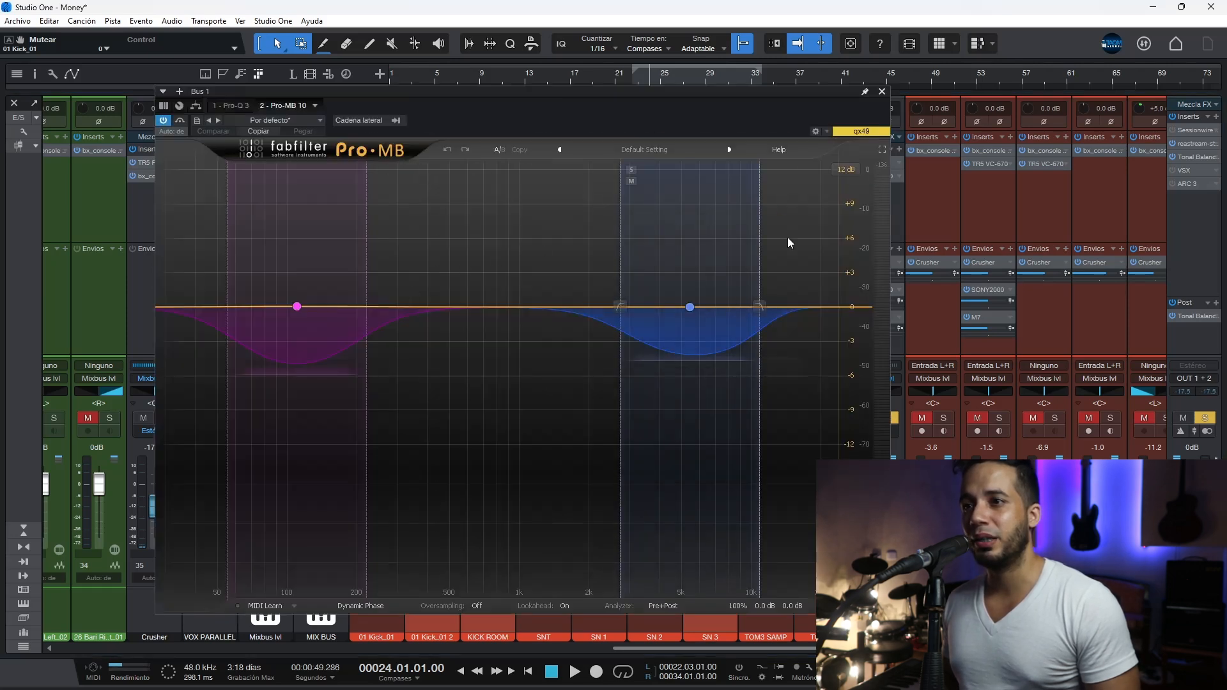
left_click(882, 91)
left_click(816, 155)
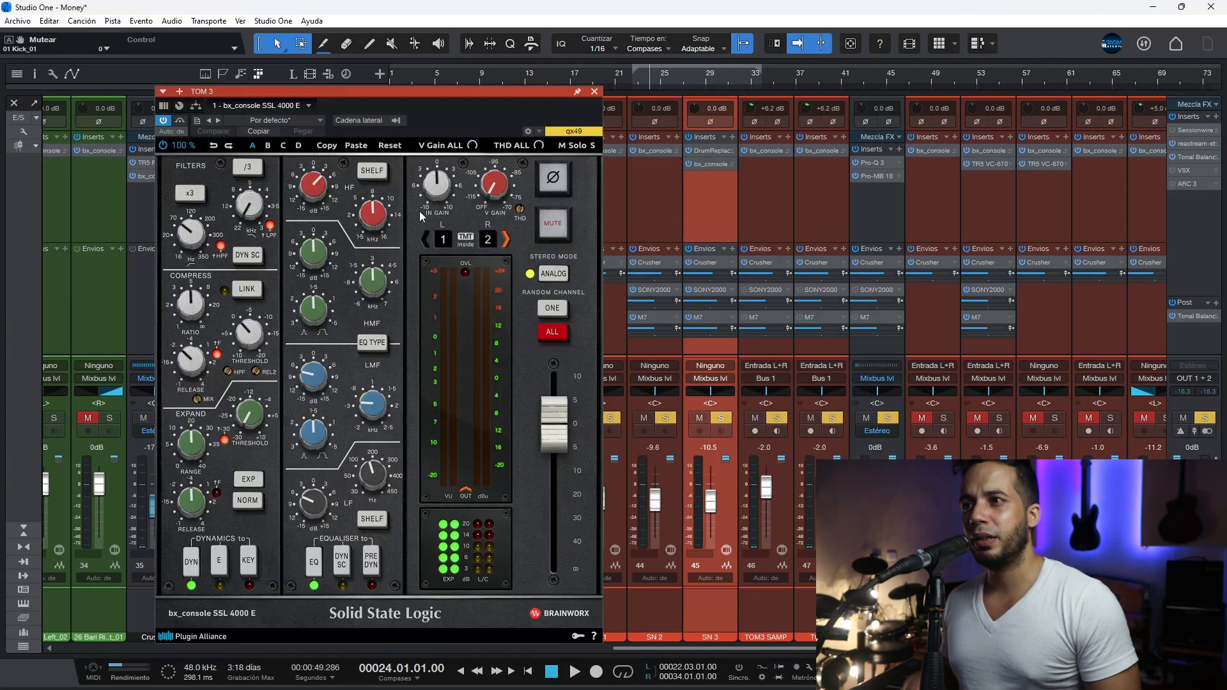
left_click(321, 193)
left_click(369, 211)
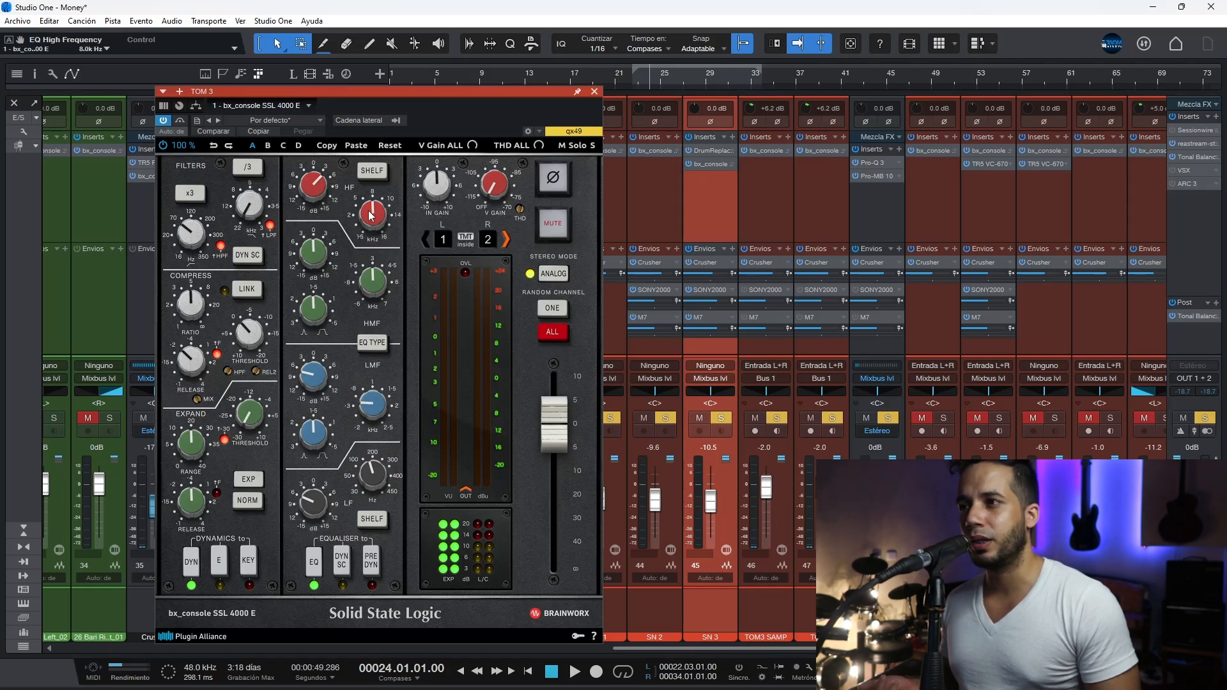
left_click(365, 407)
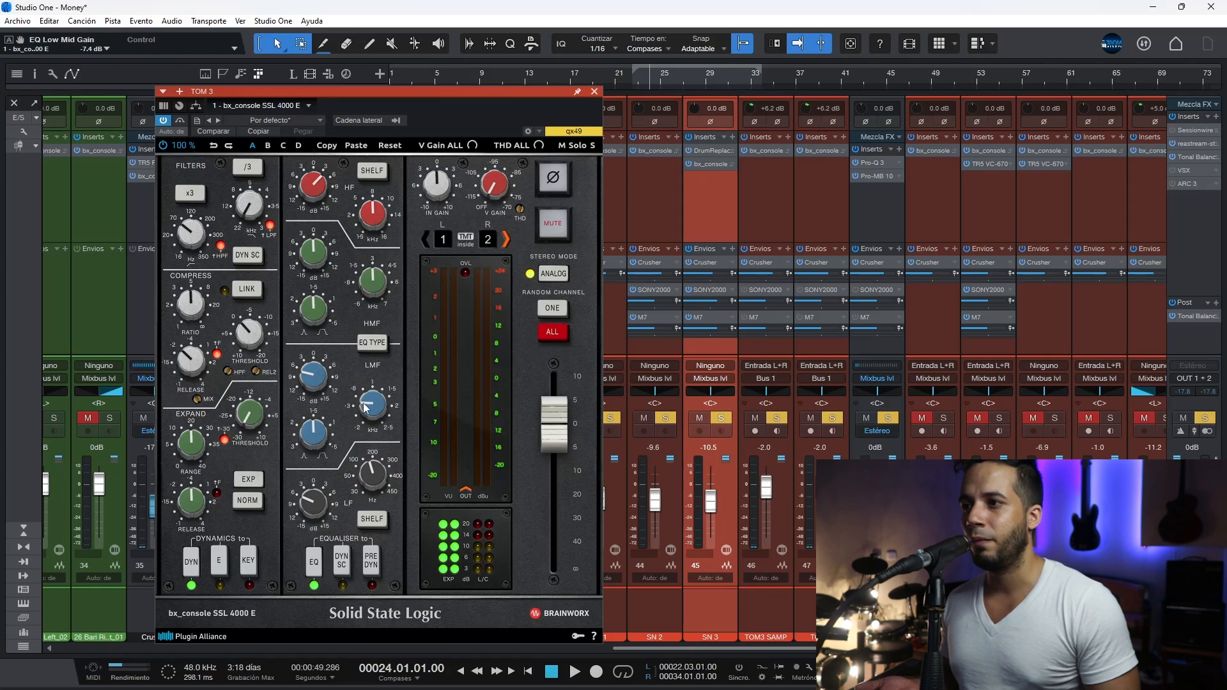
left_click(369, 479)
left_click(320, 505)
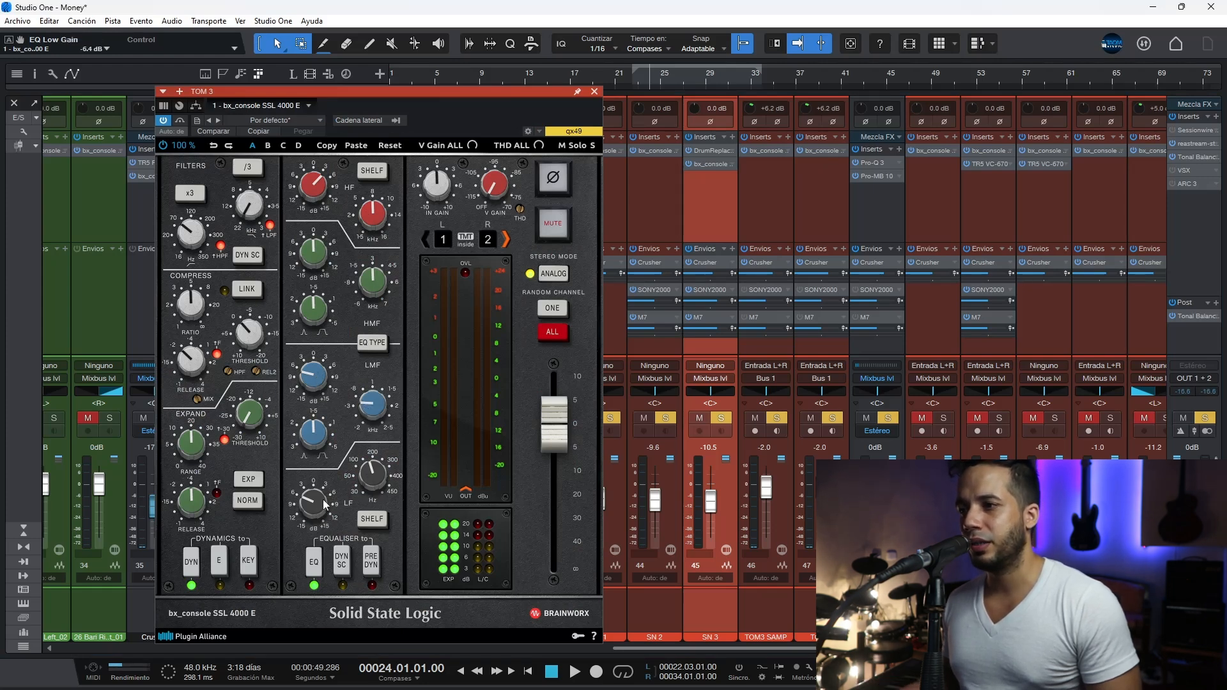
left_click(595, 90)
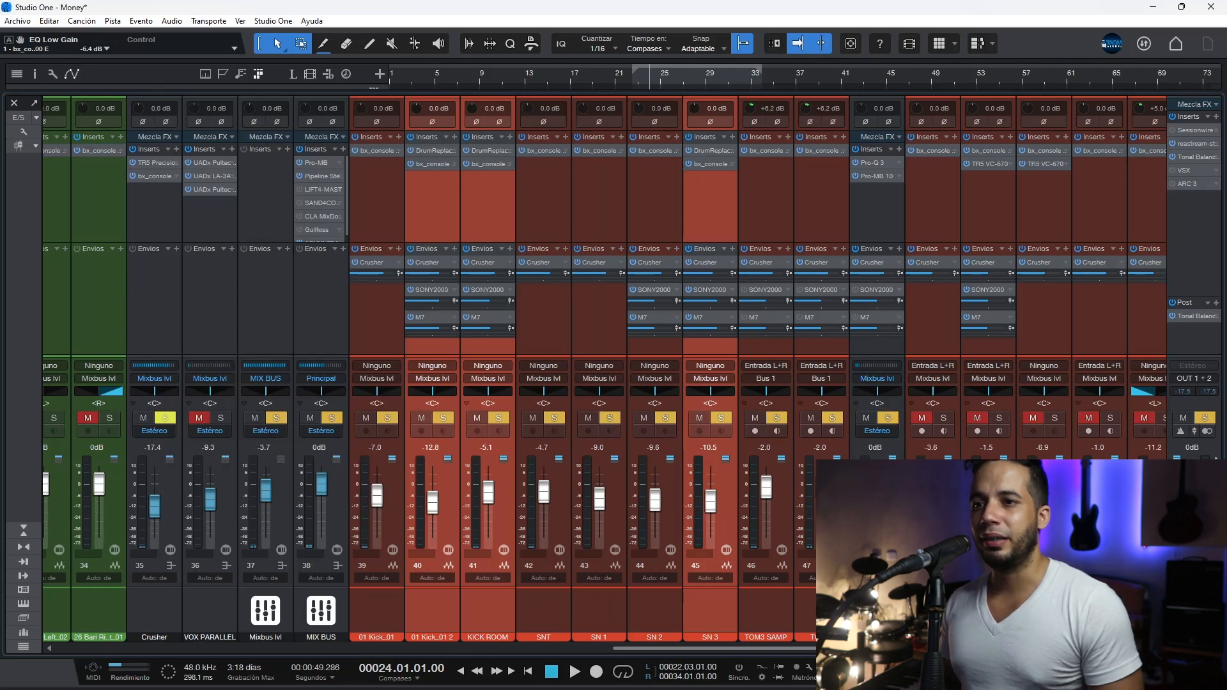
Step: Enlarge the arrangement waveforms to locate the tom part, and audition the soloed drums from bar 12
key("F3")
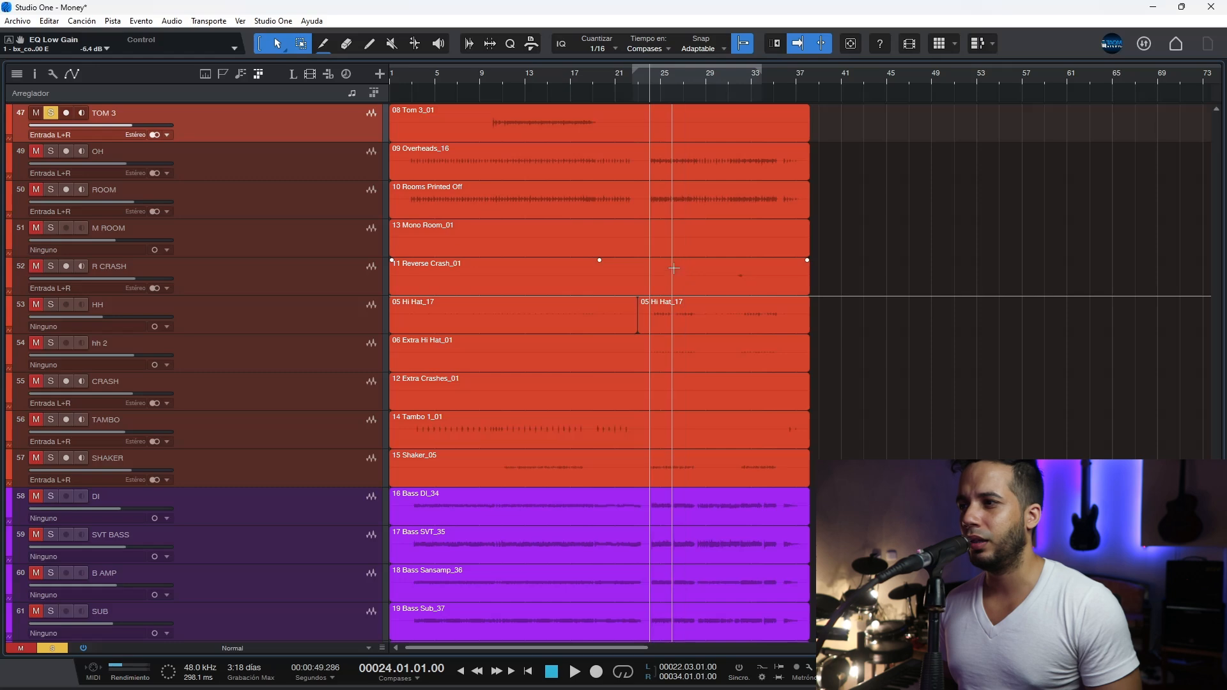
left_click_drag(1216, 594, 1216, 572)
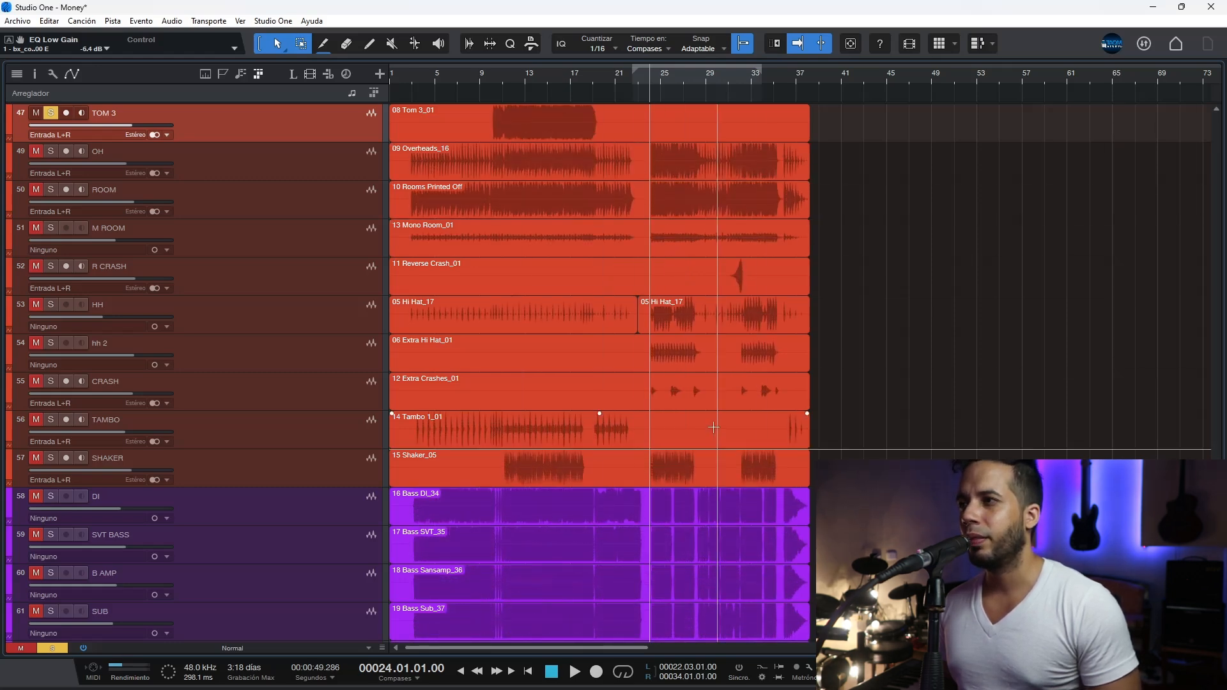
scroll(660, 365, "up", 3)
left_click(512, 88)
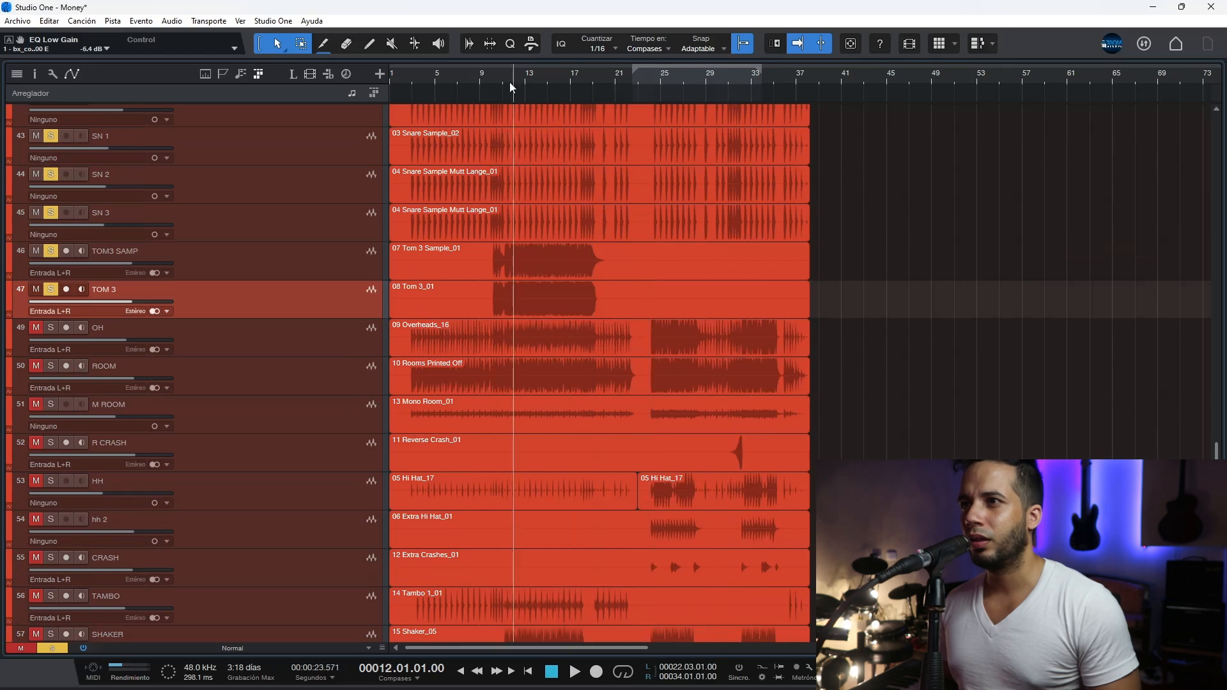
key("F3")
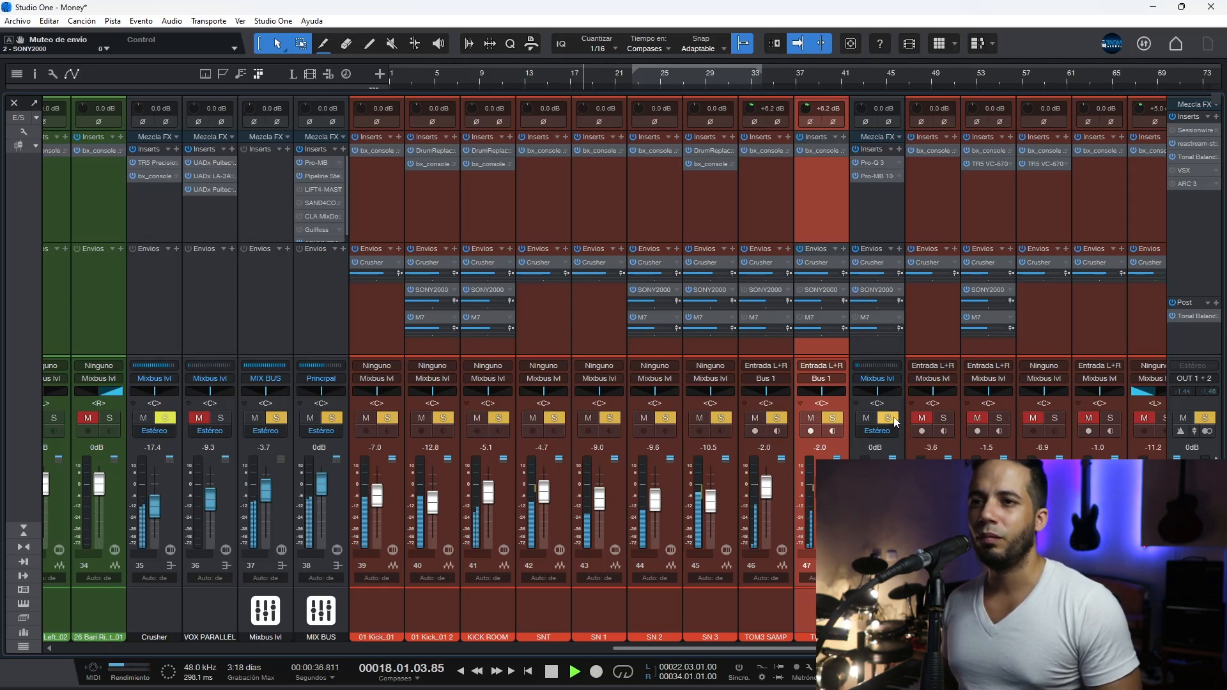
key("space")
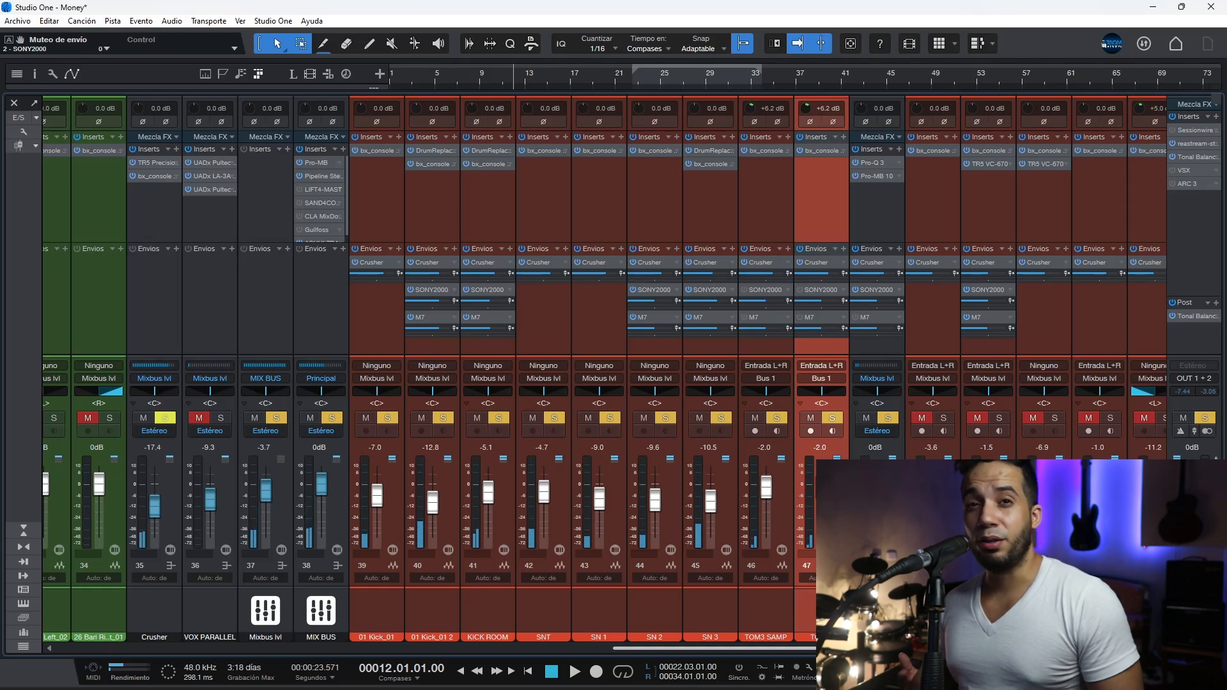
Step: Review the IR1 reverb impulse settings on the M7 and SONY2000 effect channels
left_click_drag(881, 650, 358, 652)
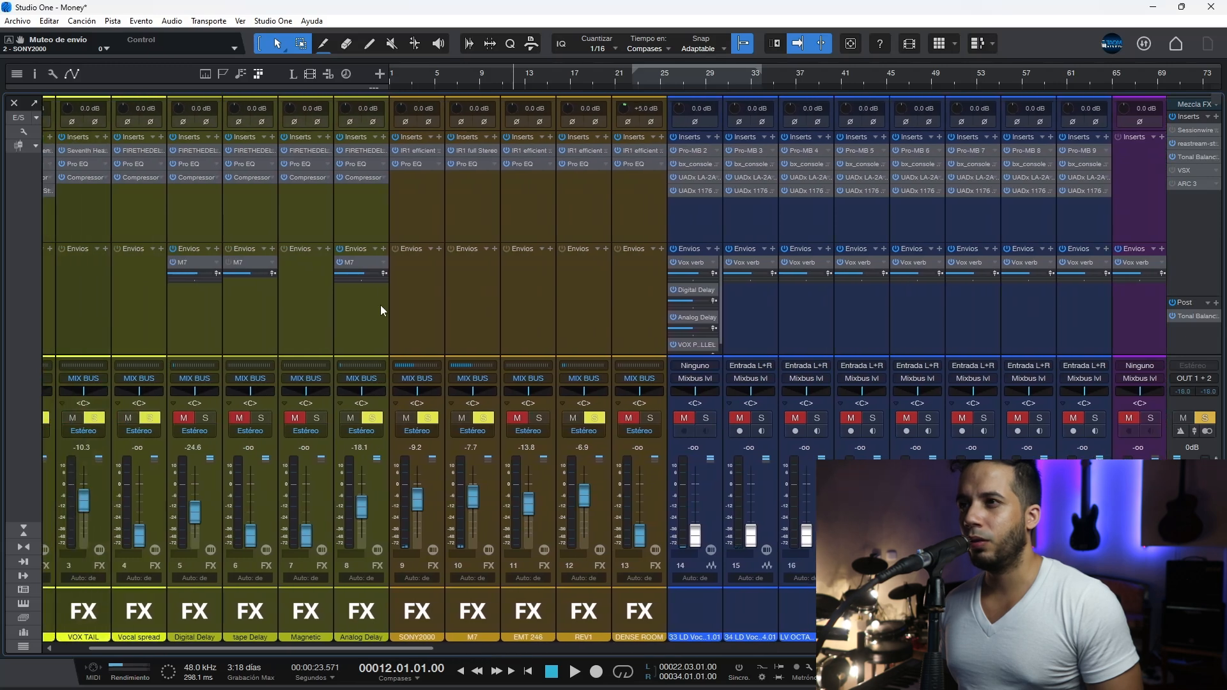
left_click(470, 148)
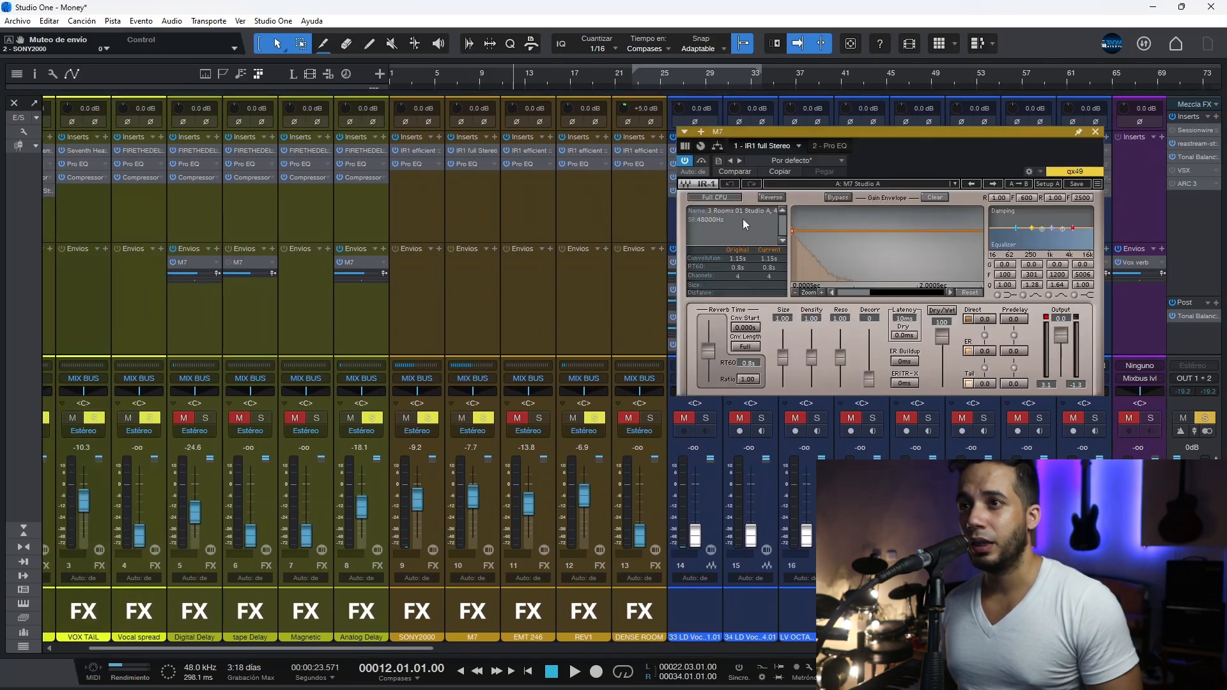
left_click(471, 148)
left_click(472, 148)
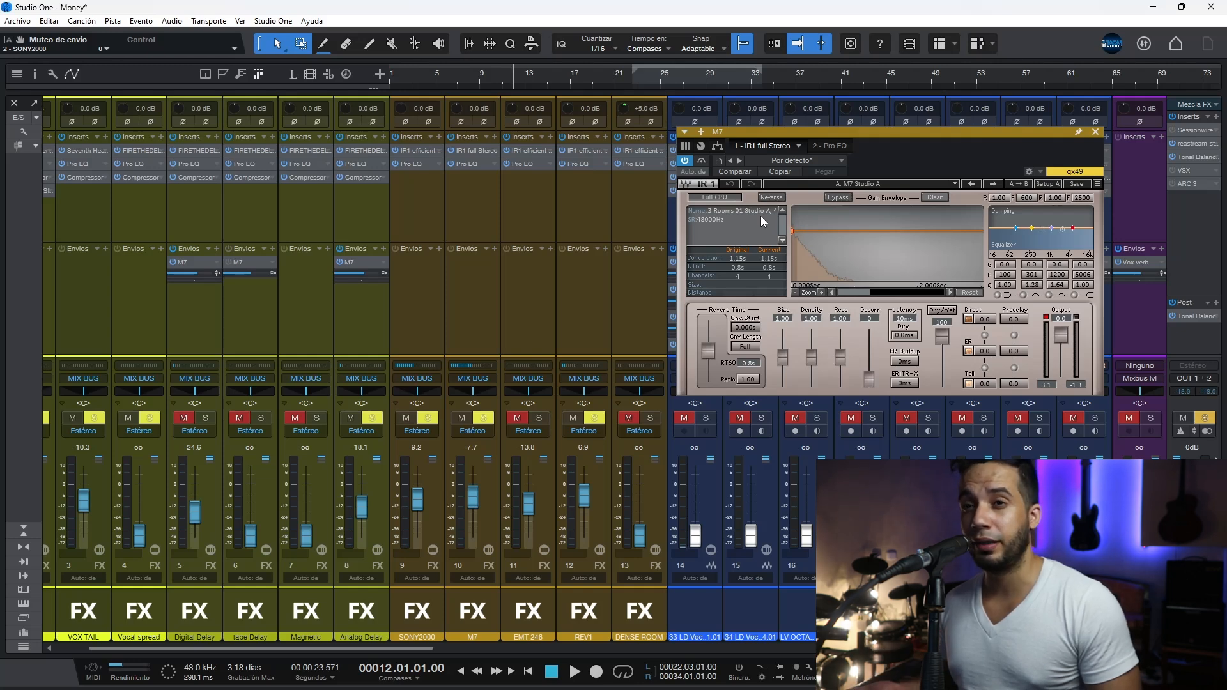
left_click(1096, 131)
left_click(409, 150)
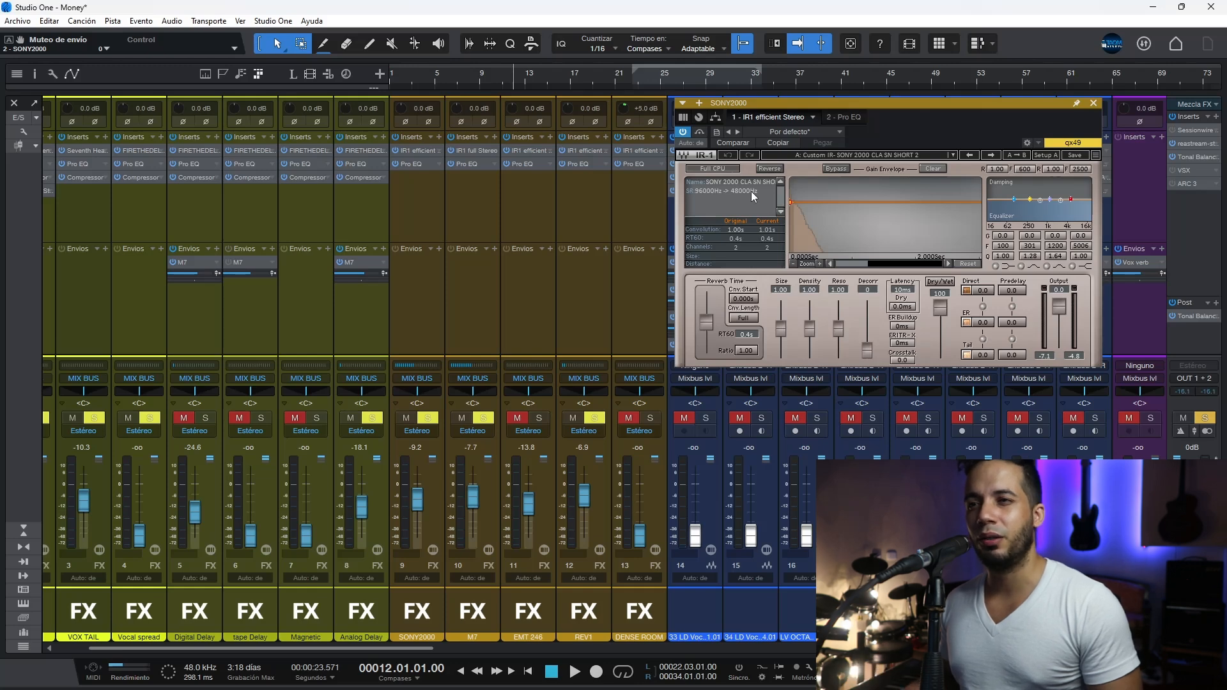
left_click(1094, 103)
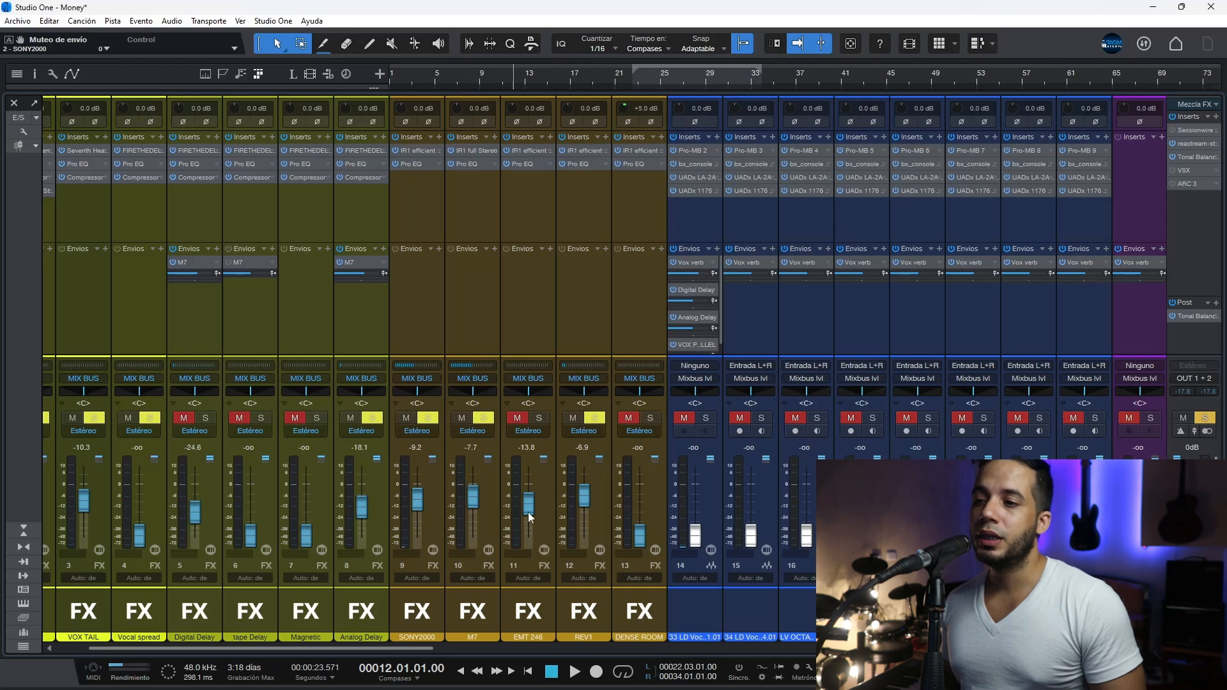
Step: Solo the ROOM channel alone, with its SONY2000 and M7 sends and its inserts bypassed
left_click_drag(419, 651, 1061, 656)
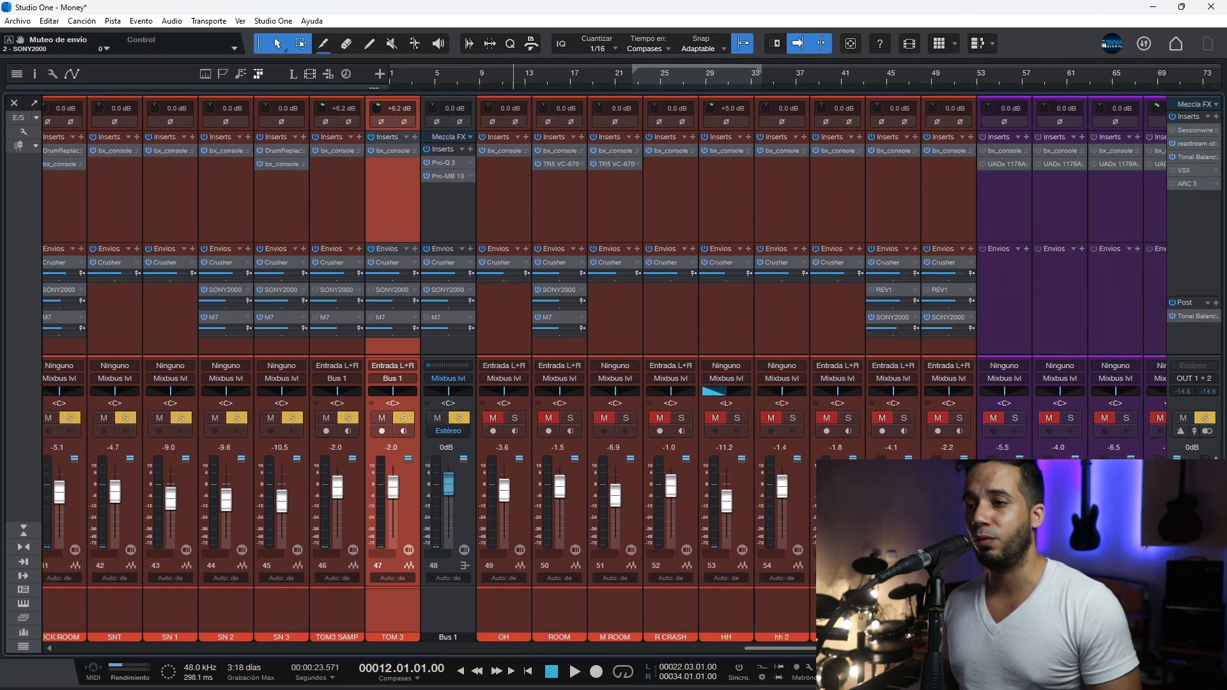
left_click(584, 446)
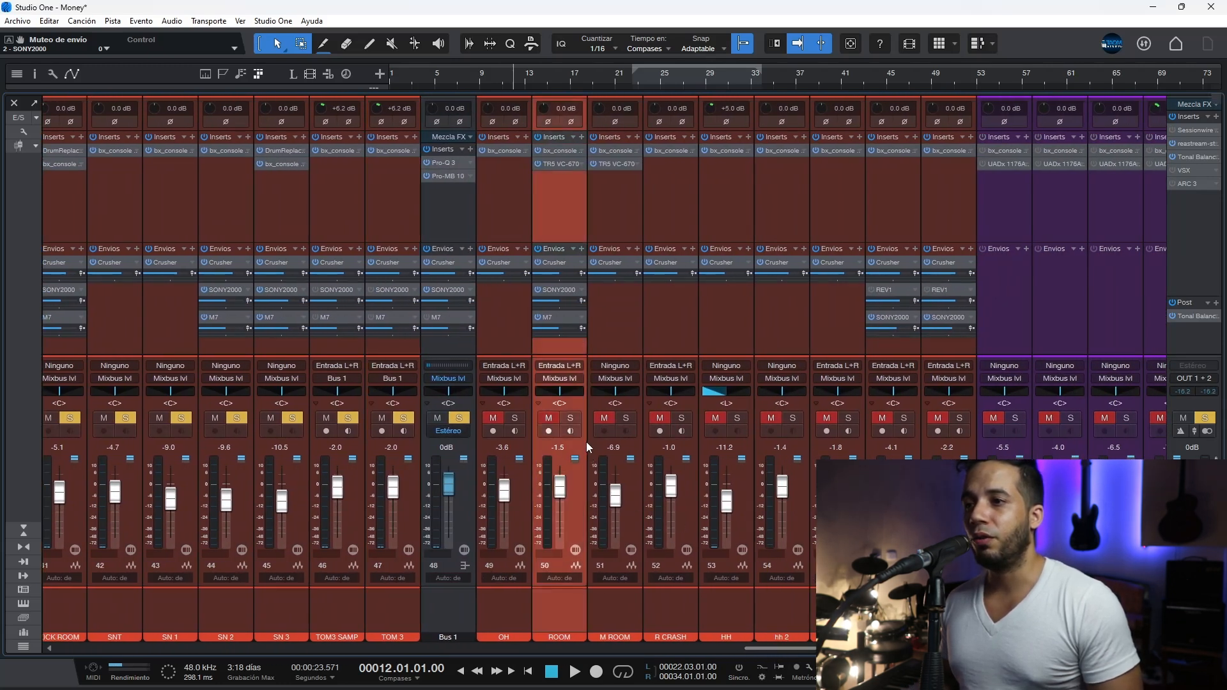
left_click(578, 414, "ctrl")
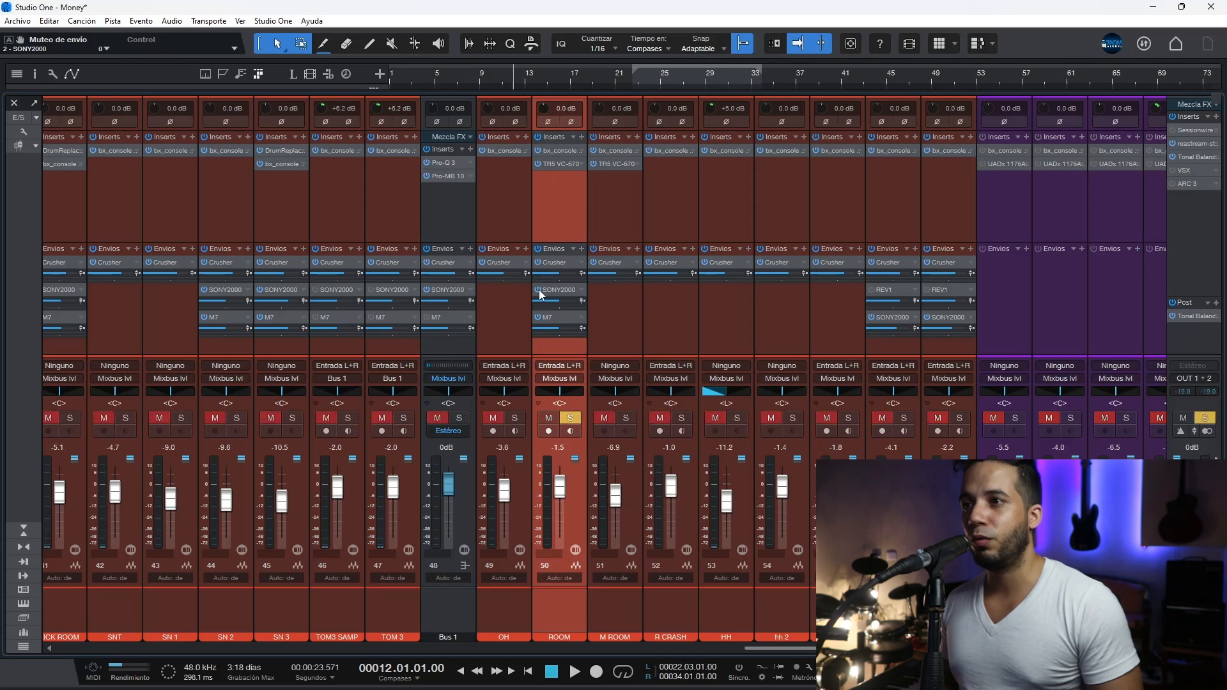
left_click(536, 317)
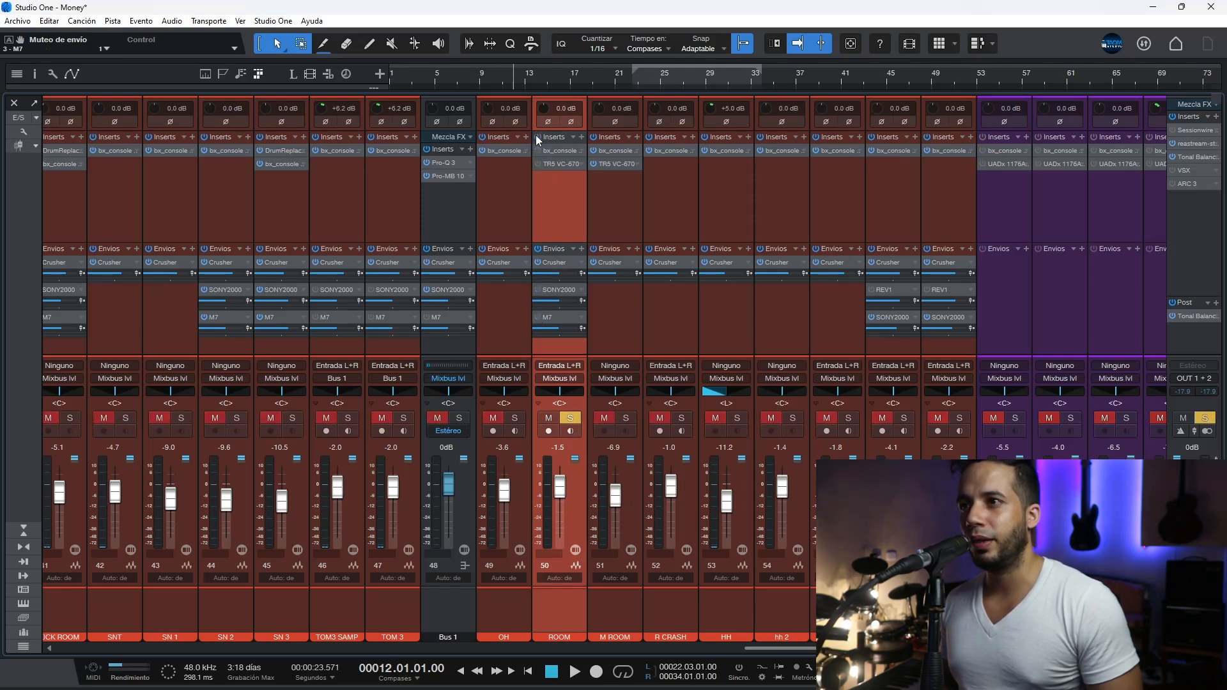
Step: Play the soloed ROOM channel with its fader raised to +10 dB and enable its bx_console SSL 4000 E
key("space")
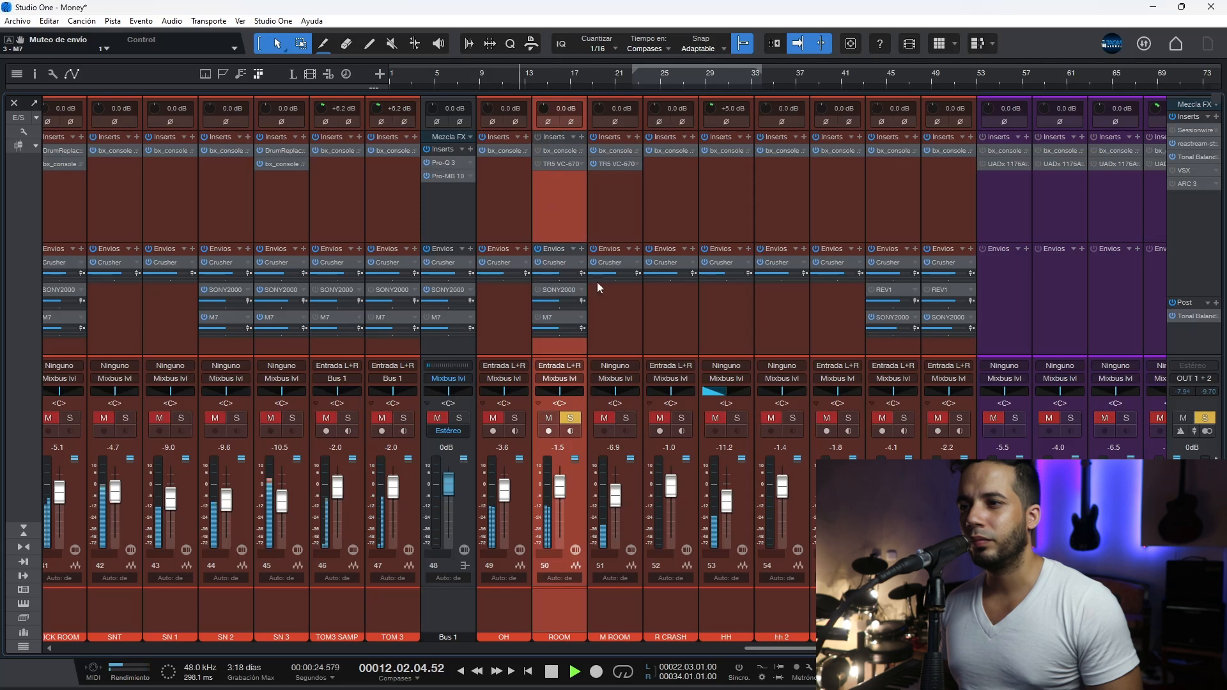
left_click_drag(560, 489, 559, 396)
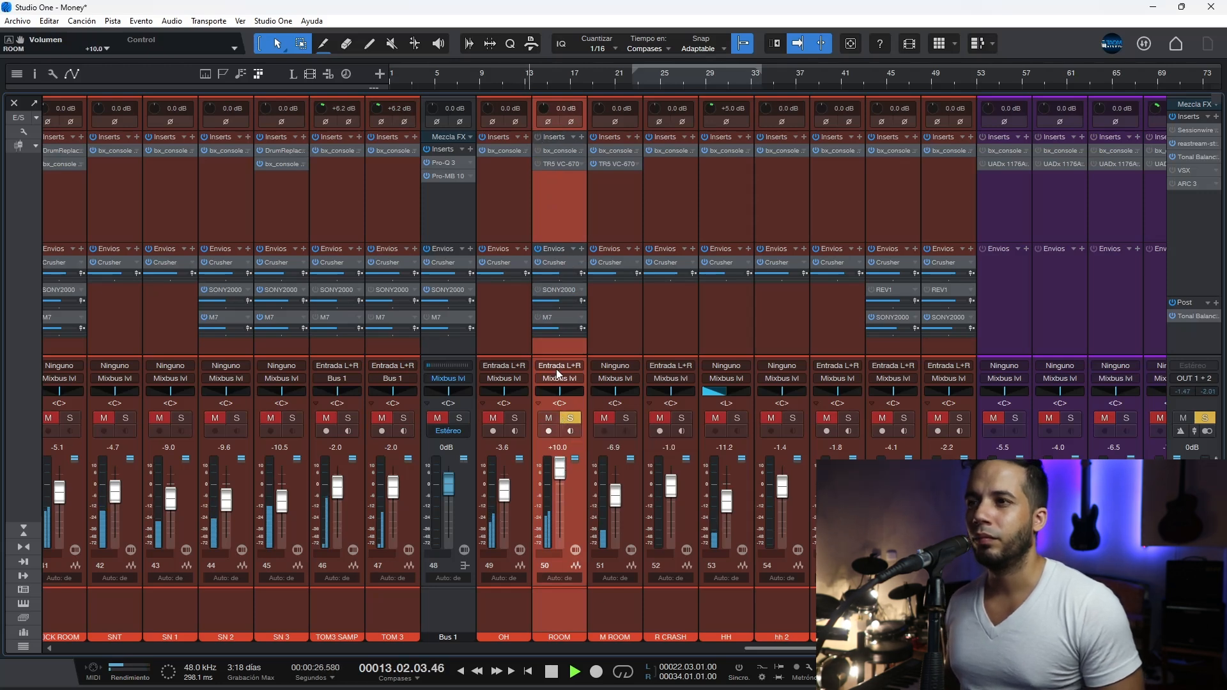
left_click(553, 150)
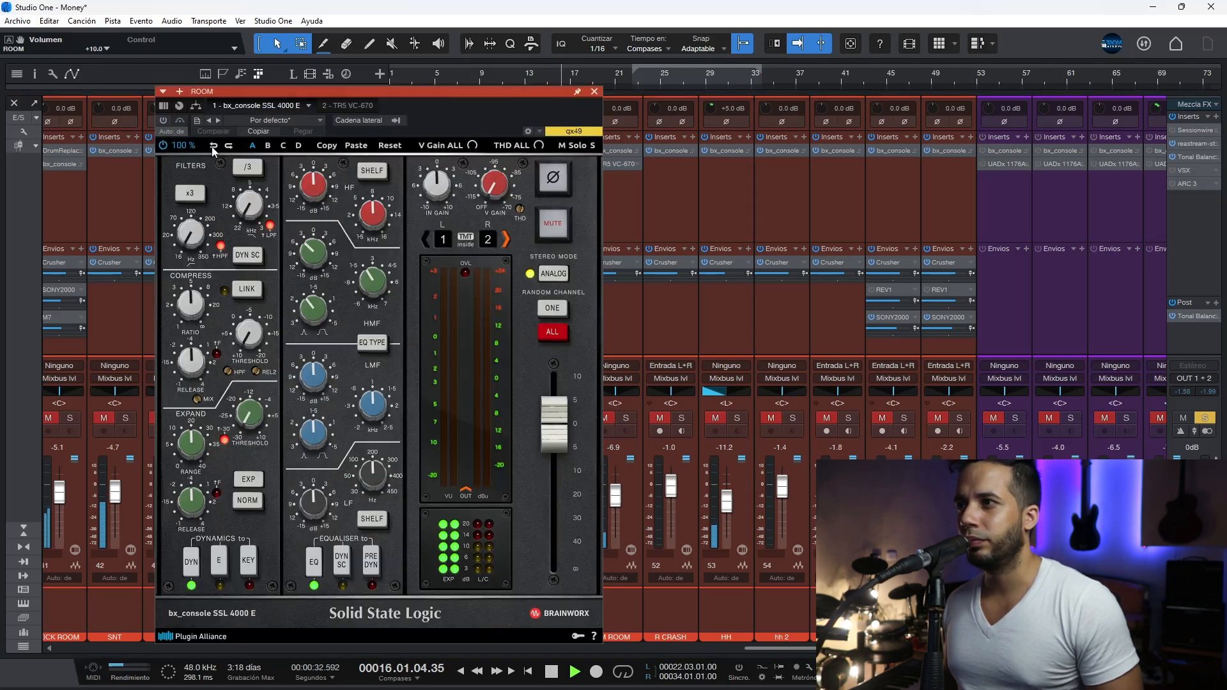
left_click(163, 121)
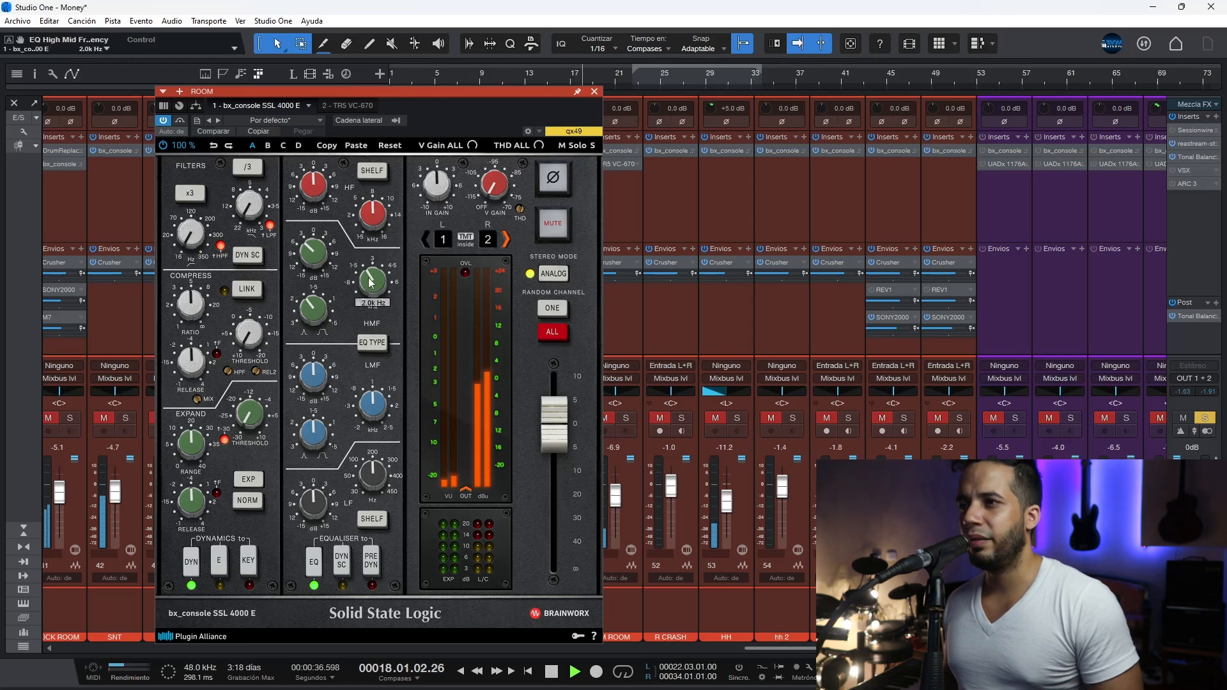
key("space")
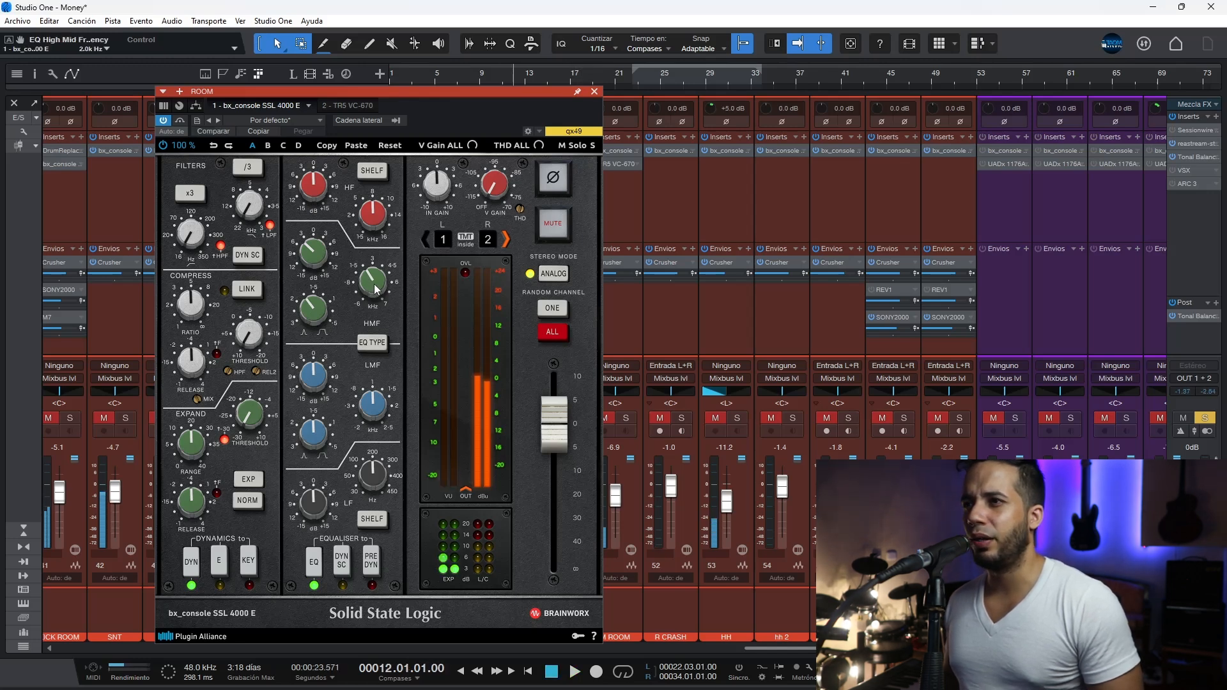
Step: Compare the ROOM channel by ear with its bx_console SSL 4000 E bypassed and active
key("space")
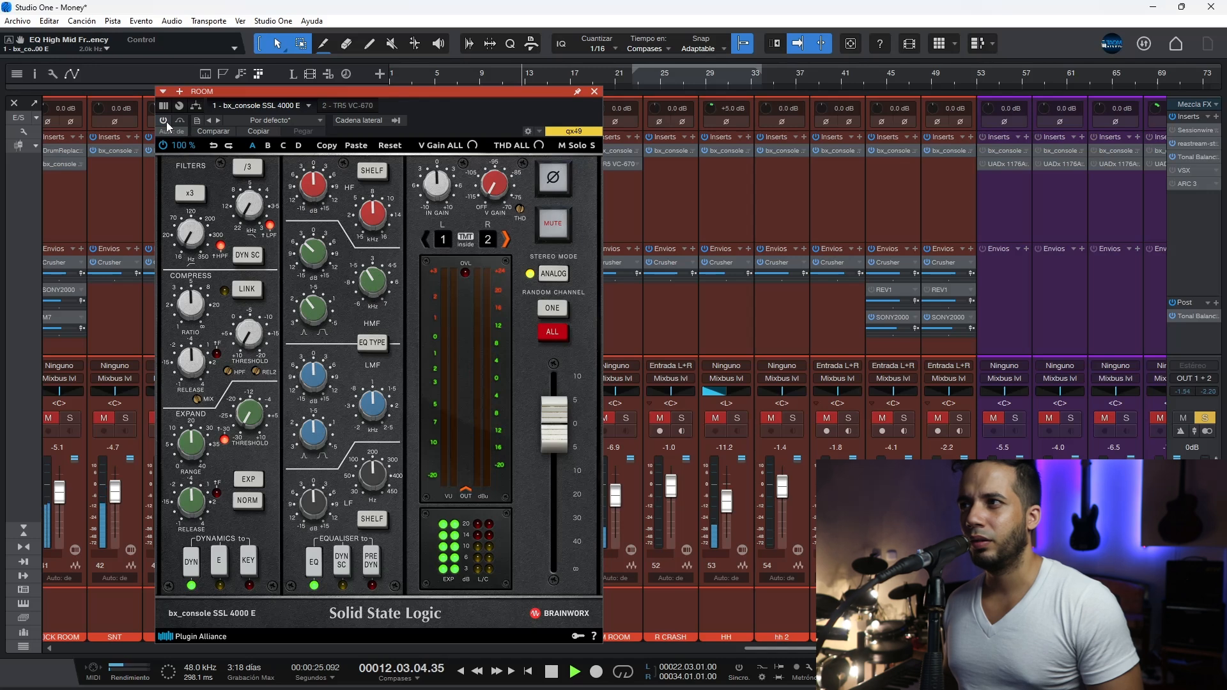
left_click(166, 122)
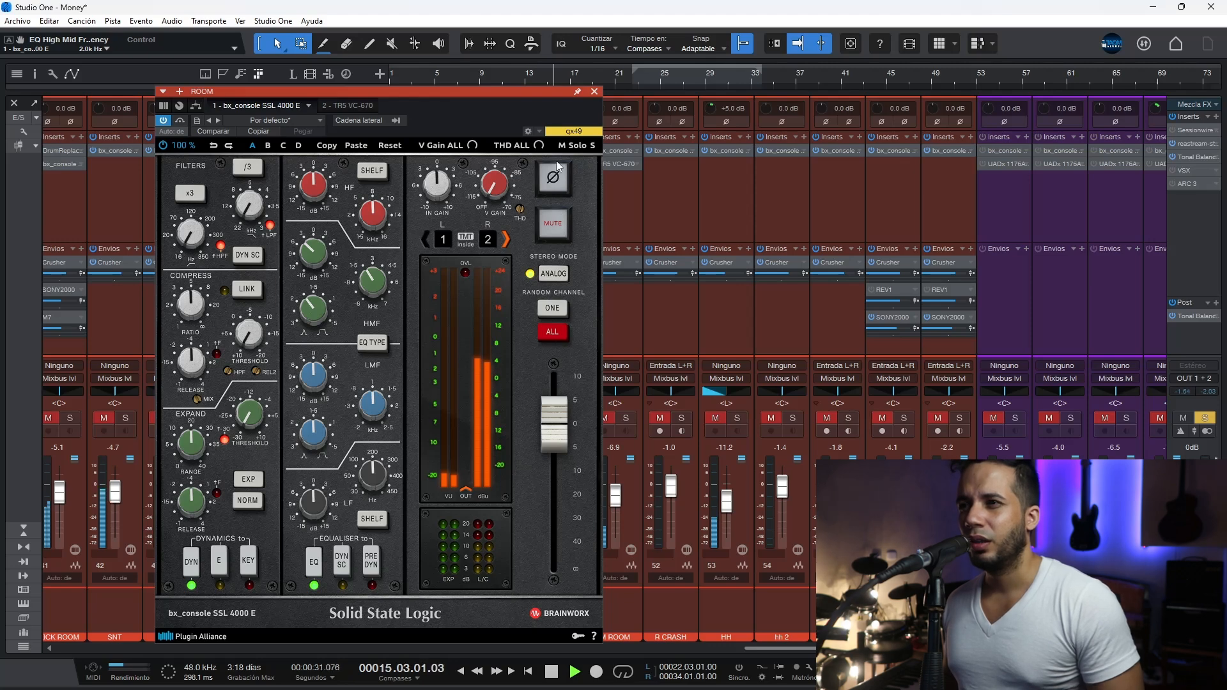
key("space")
left_click(594, 92)
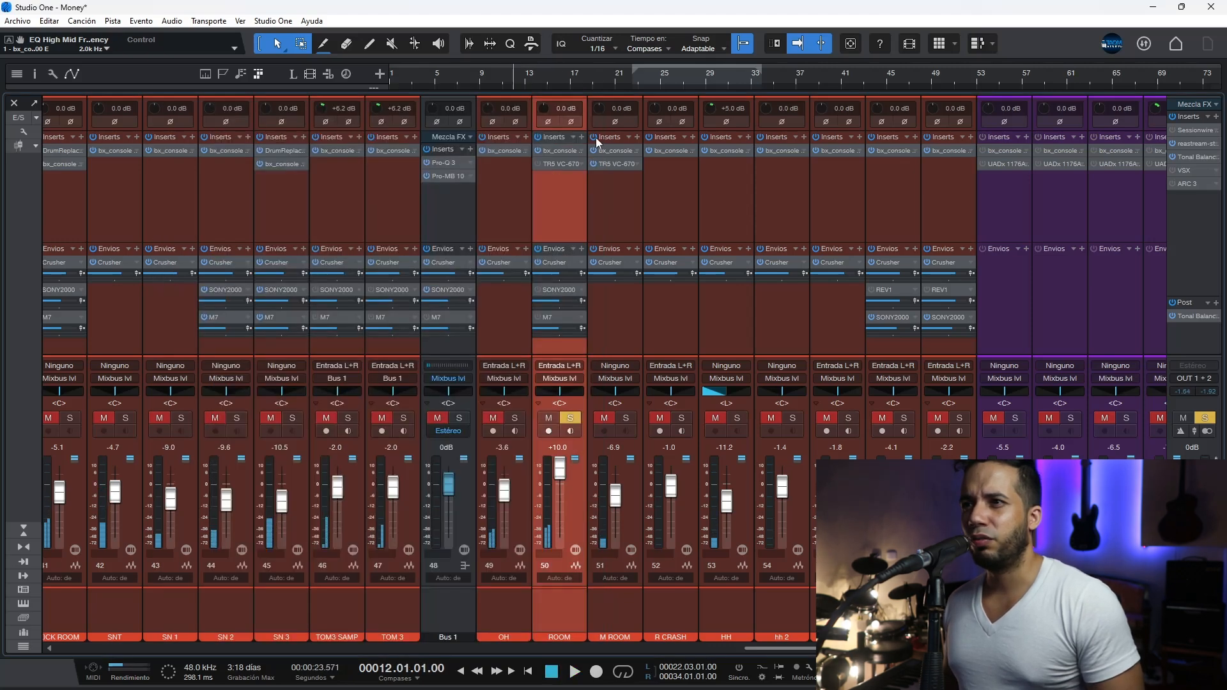
Step: Enable the TR5 VC-670 compressor on ROOM, audition it, and lower the channel's fader to -6.1 dB
double_click(568, 167)
key("space")
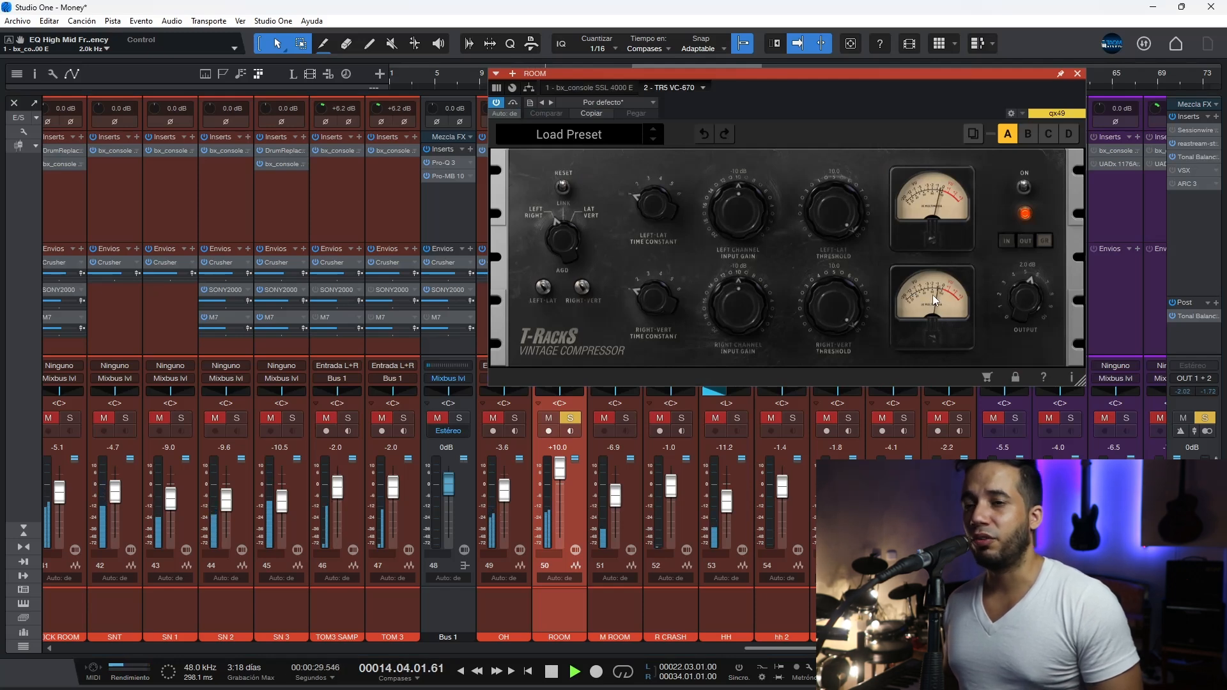
left_click(1077, 73)
key("space")
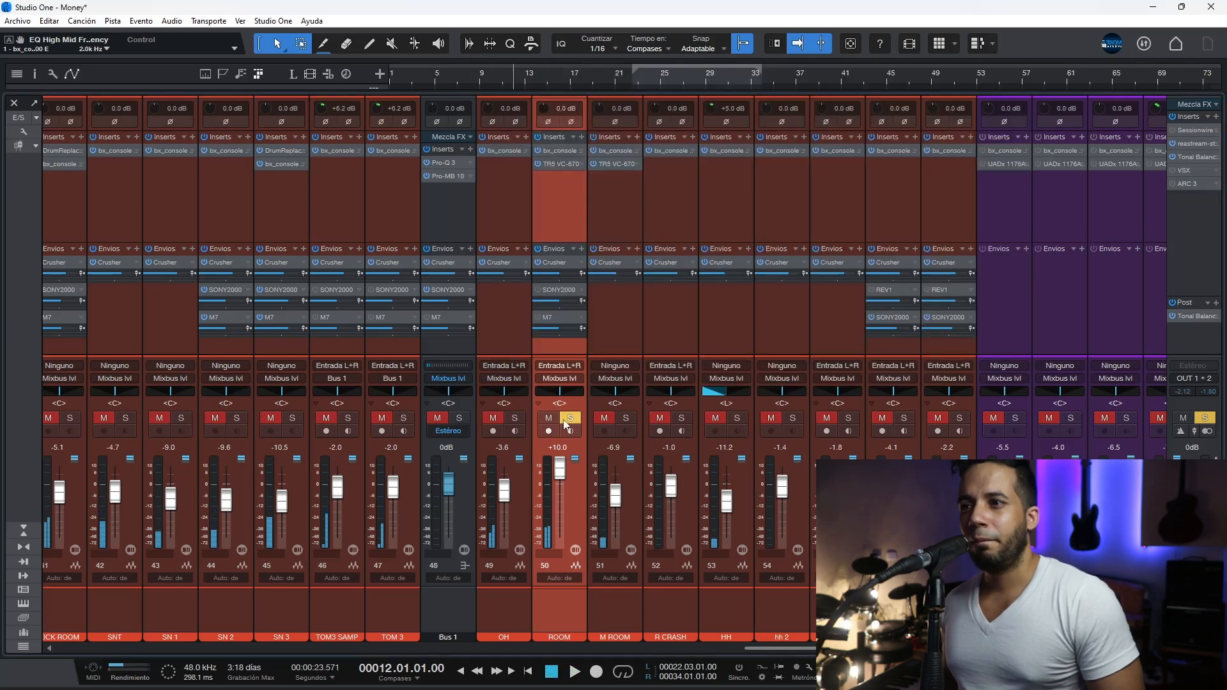
left_click_drag(564, 461, 565, 489)
Step: Solo M ROOM to review its bx_console SSL 4000 E settings, and clear the room solos
left_click(618, 327)
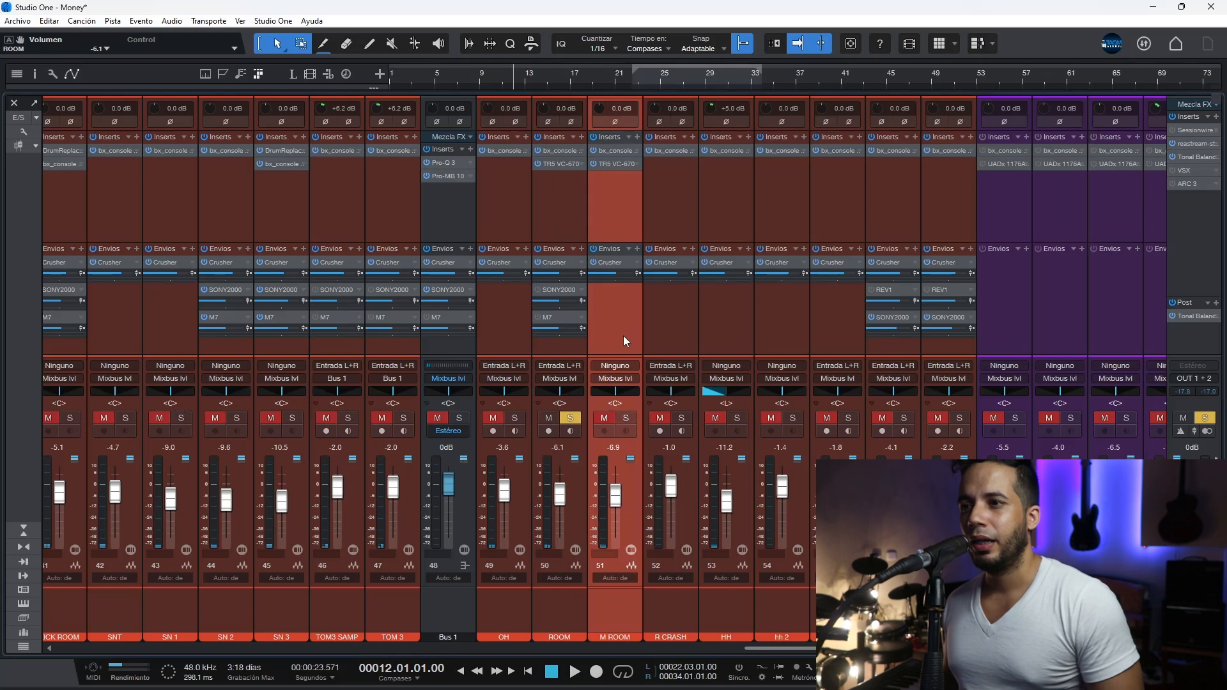
left_click(627, 419)
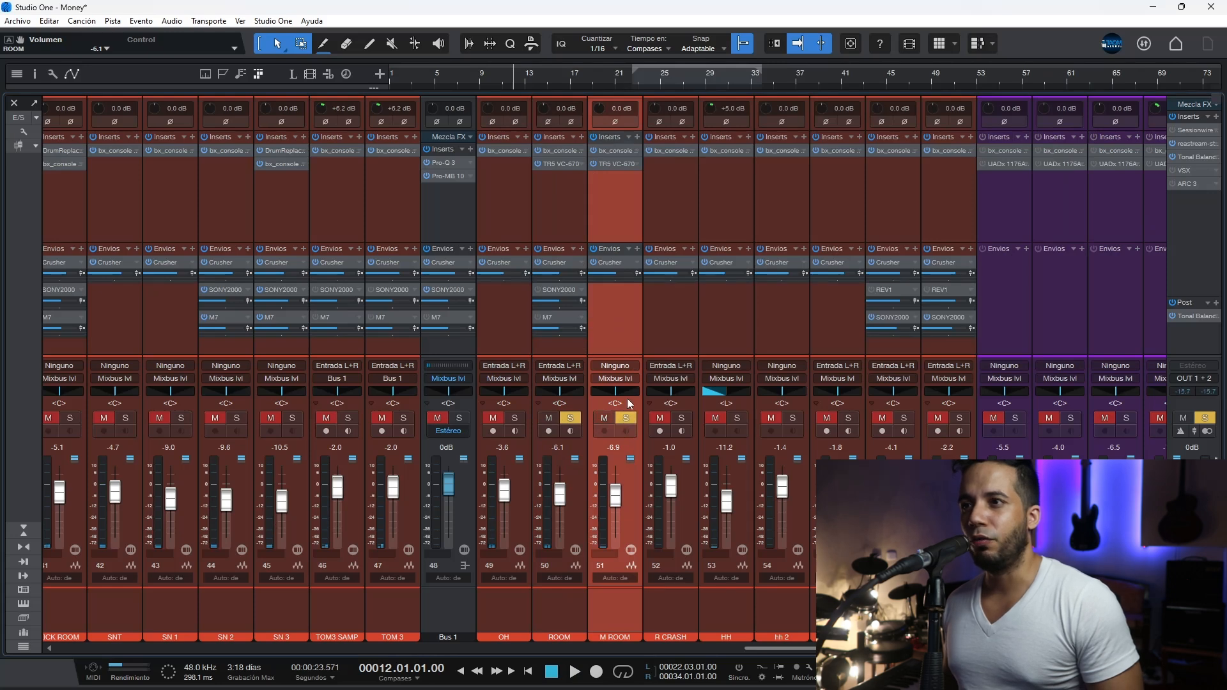
left_click(614, 152)
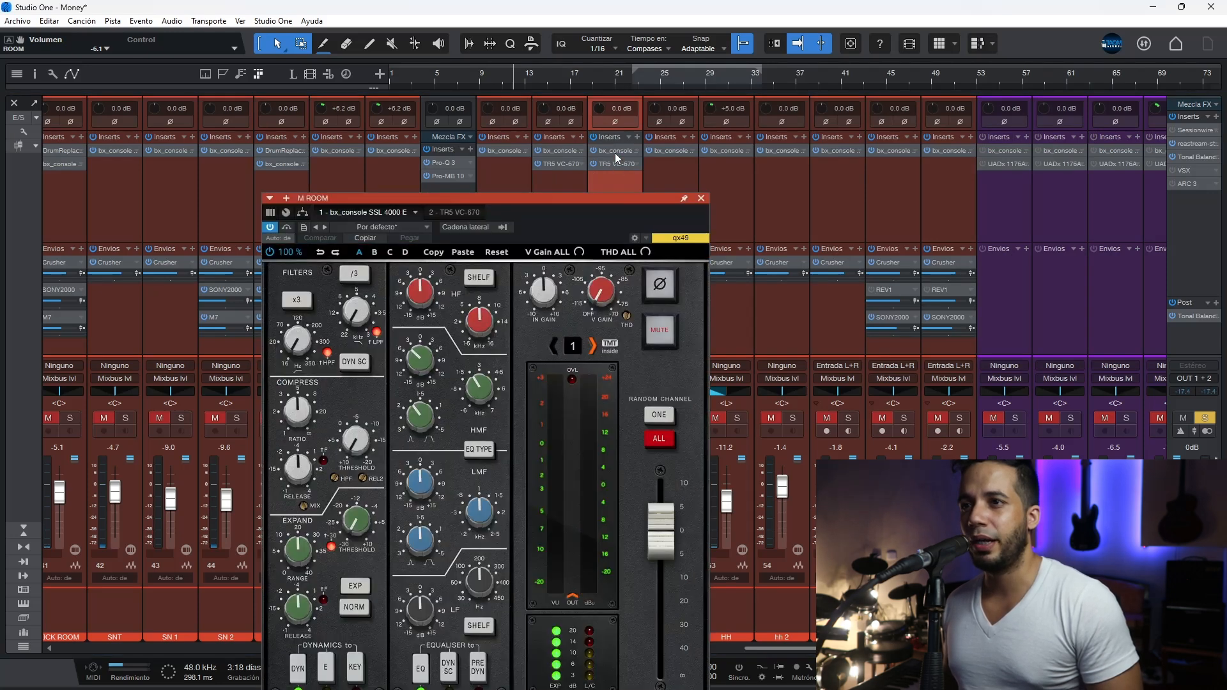
left_click(700, 198)
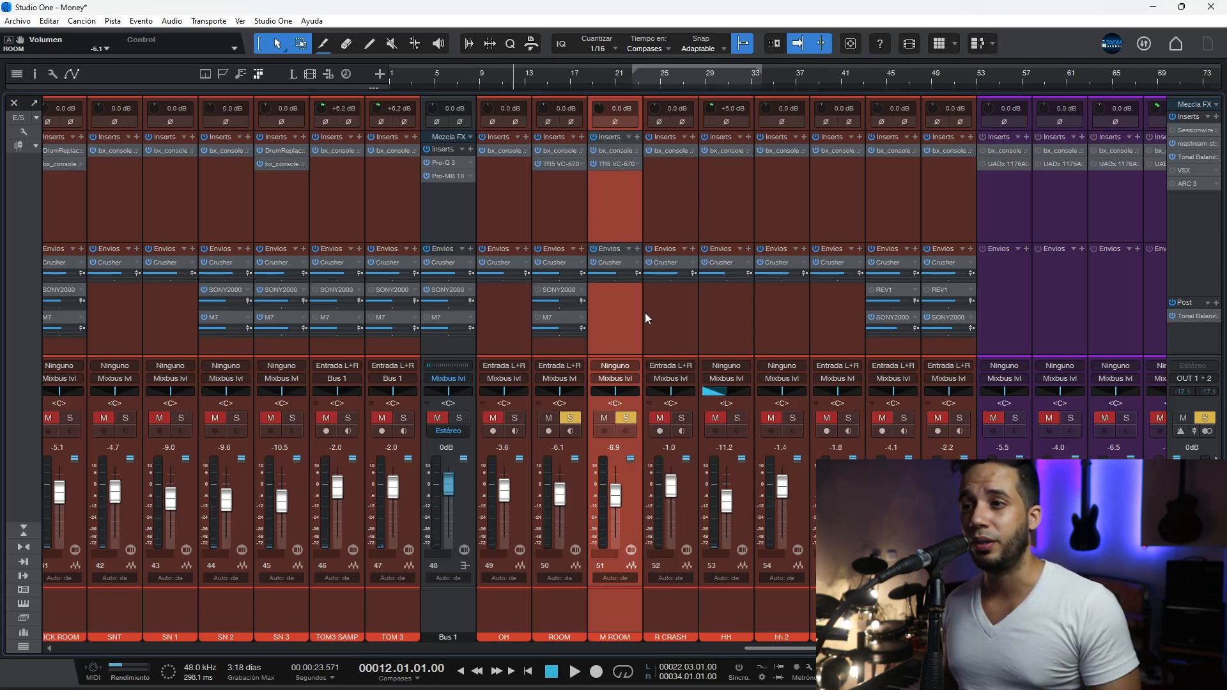
left_click(627, 419)
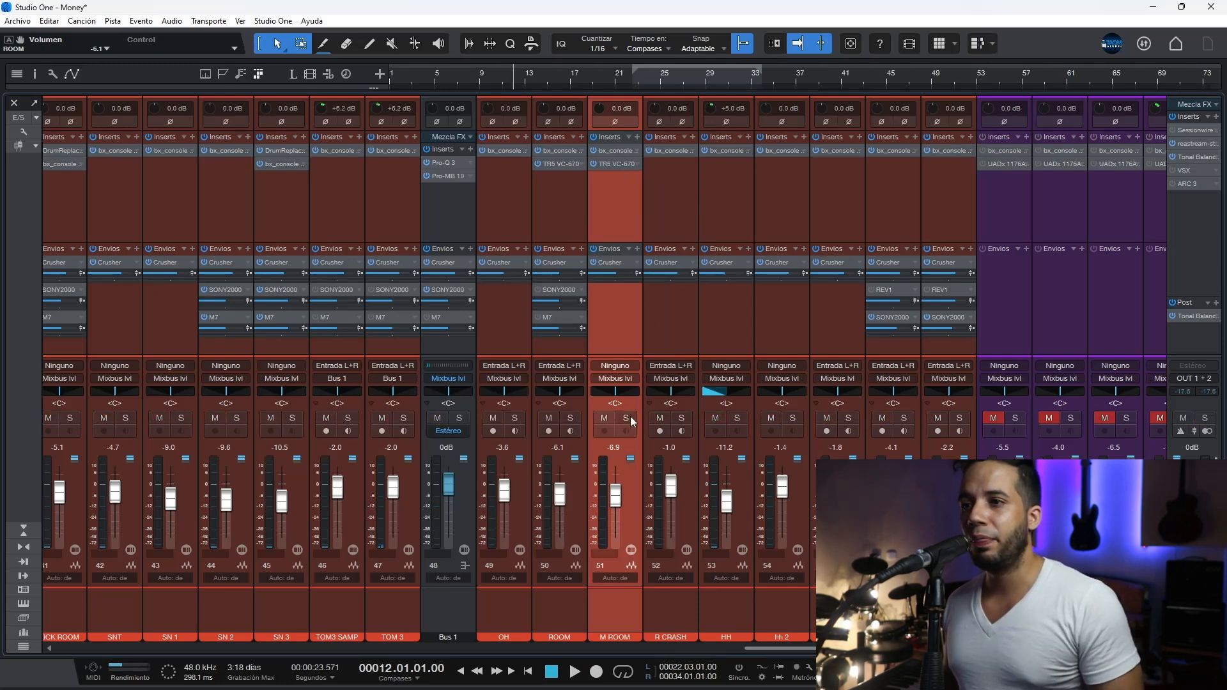
Step: Solo the OH channel and play it at +10 dB with its bx_console SSL 4000 E open
left_click(515, 418)
left_click(506, 503)
key("space")
left_click(500, 152)
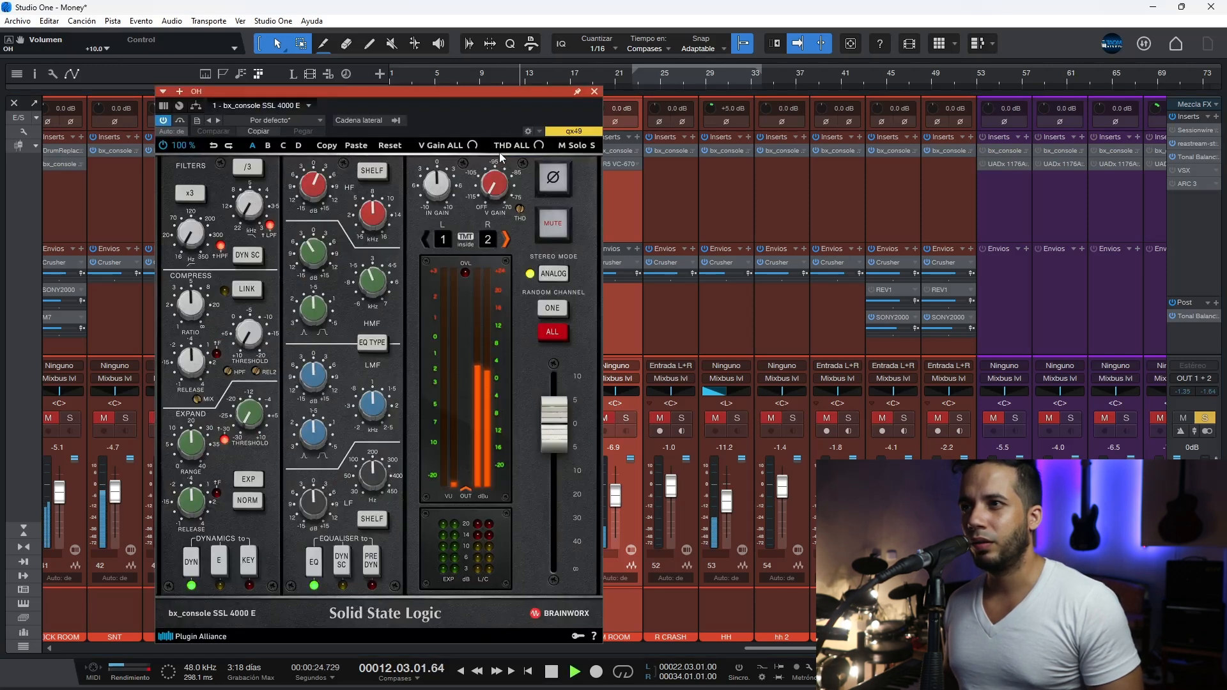
Step: Compare OH with its console plug-in bypassed and active, examining the high-mid and high-frequency EQ settings
left_click(164, 121)
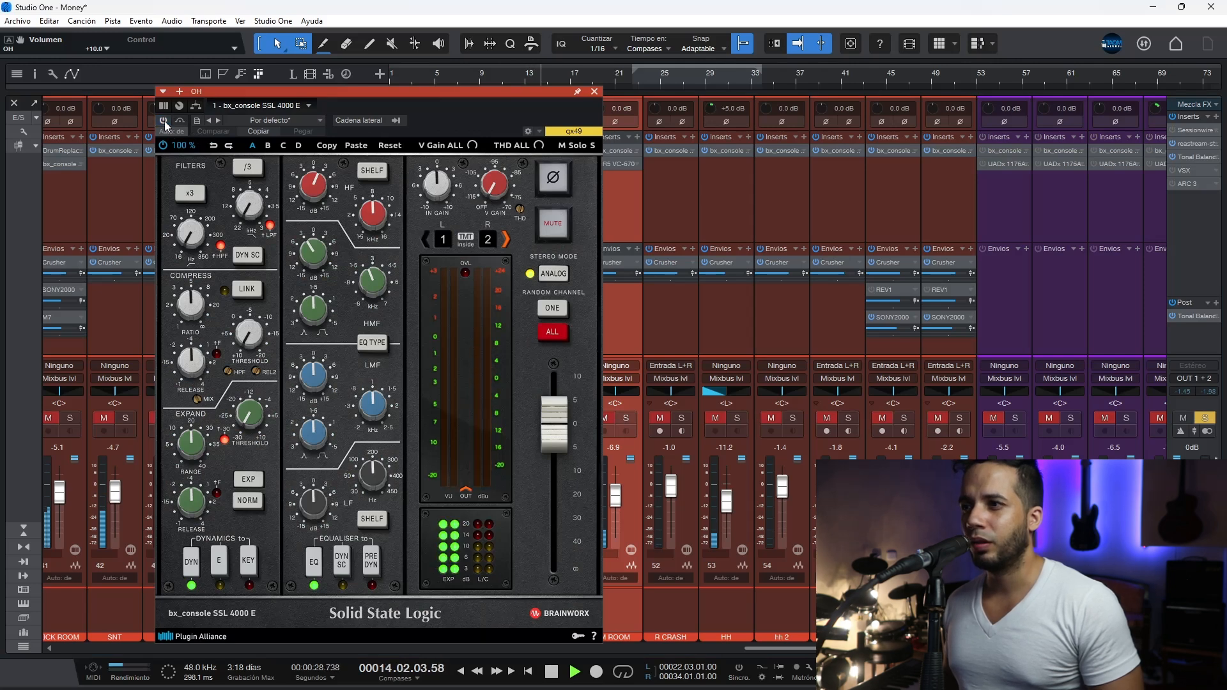
left_click(163, 121)
mouse_move(372, 280)
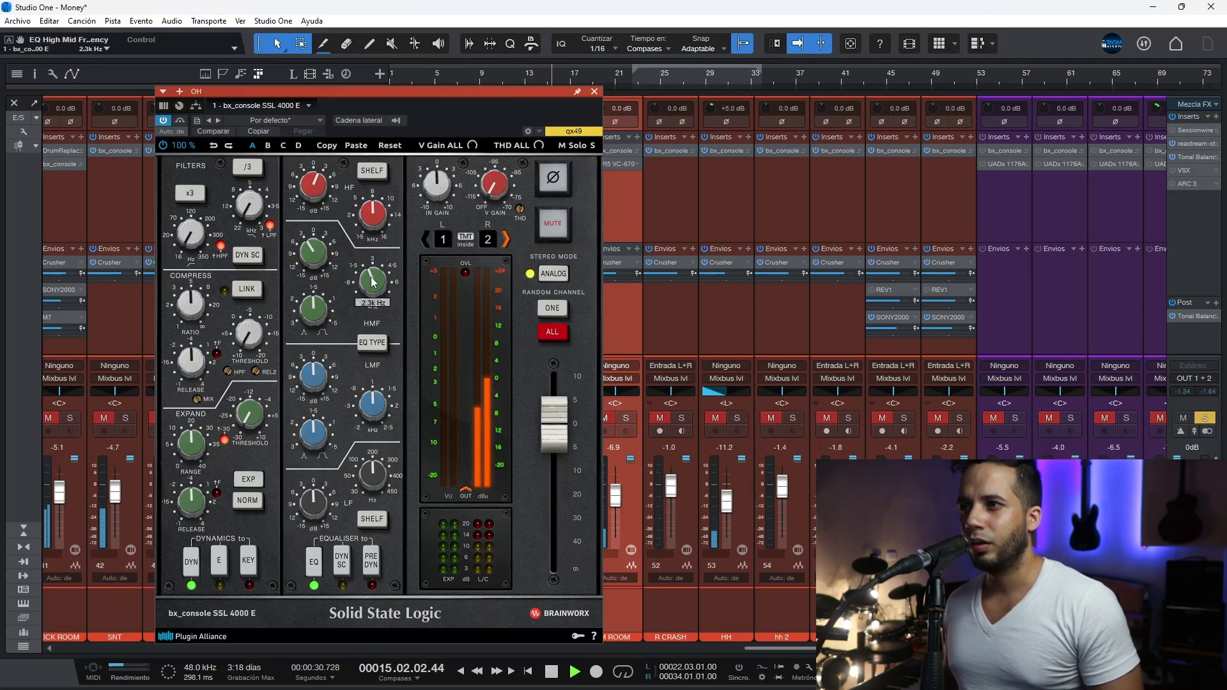
key("space")
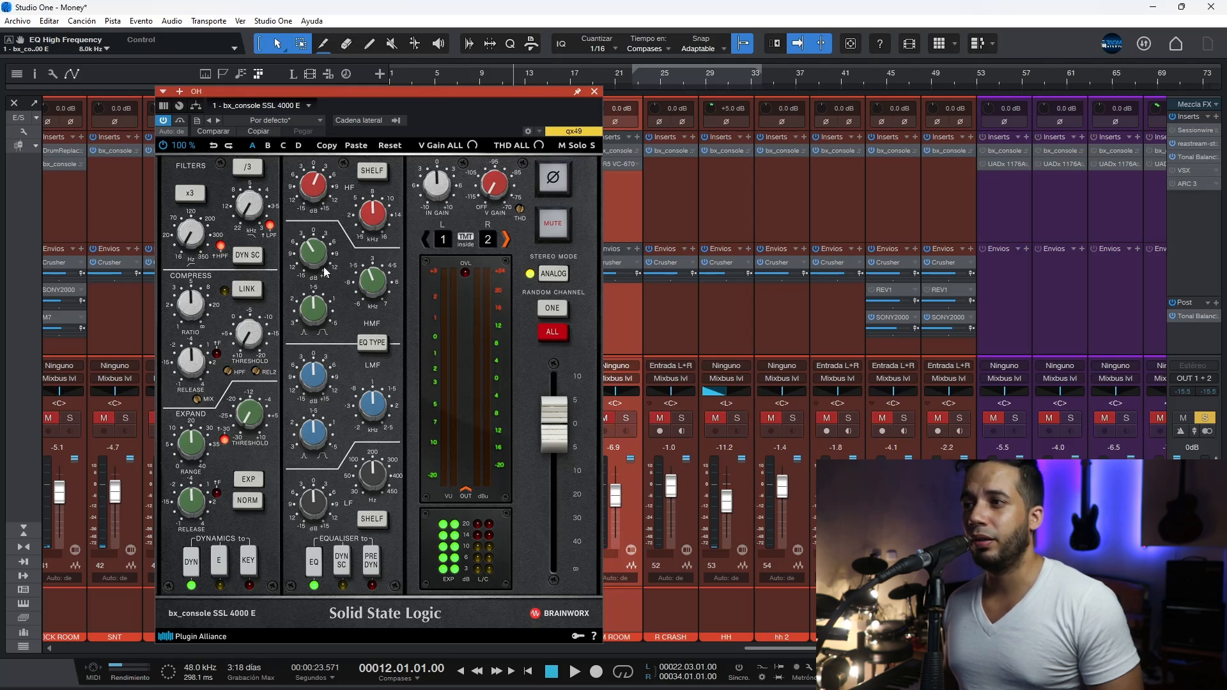
key("space")
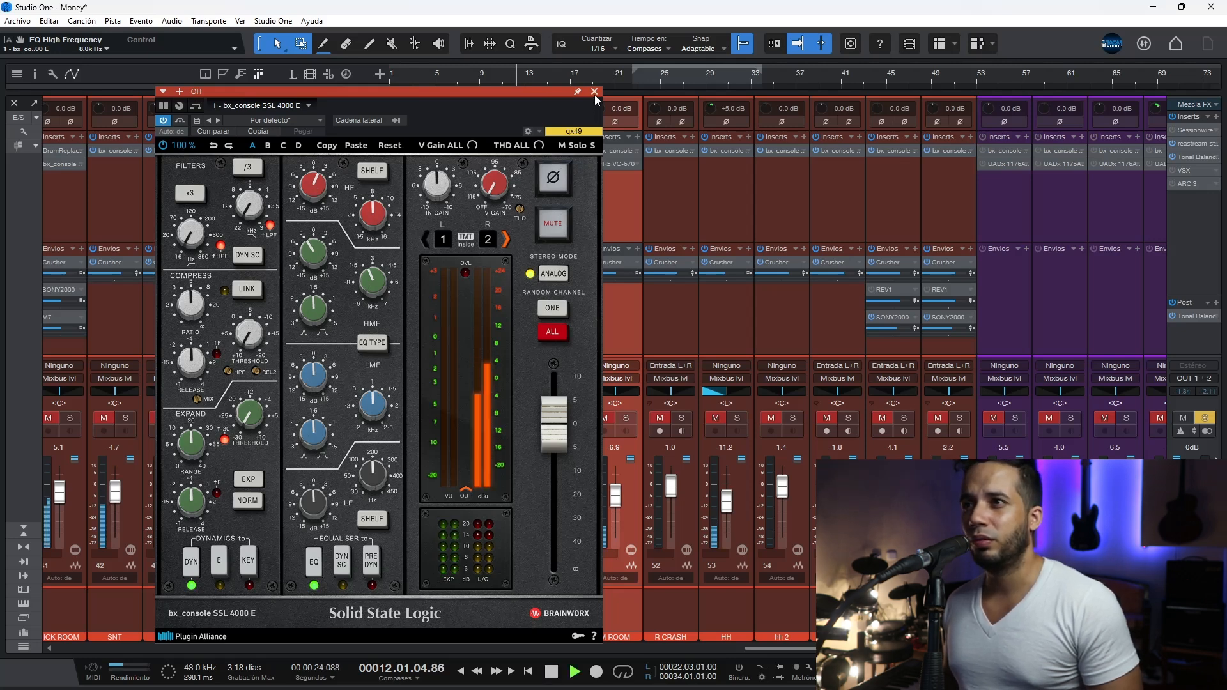
Step: Set the OH fader to -4.2 dB and clear the channel's solo
left_click(595, 94)
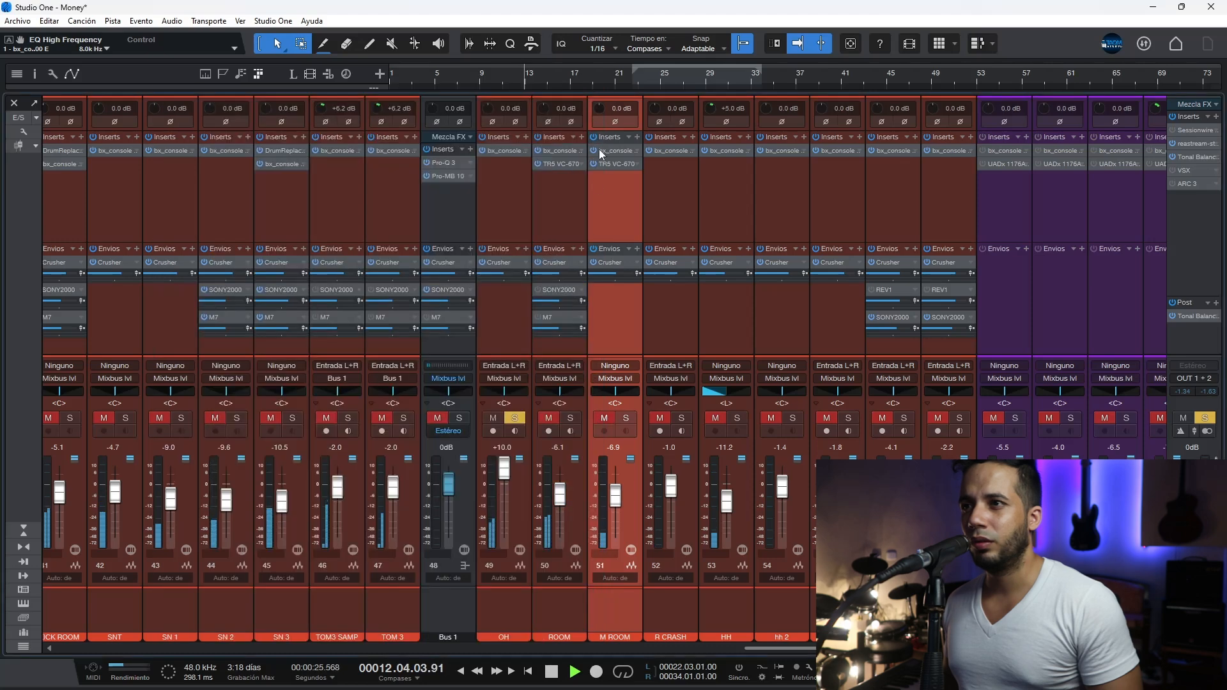
key("space")
left_click(515, 418)
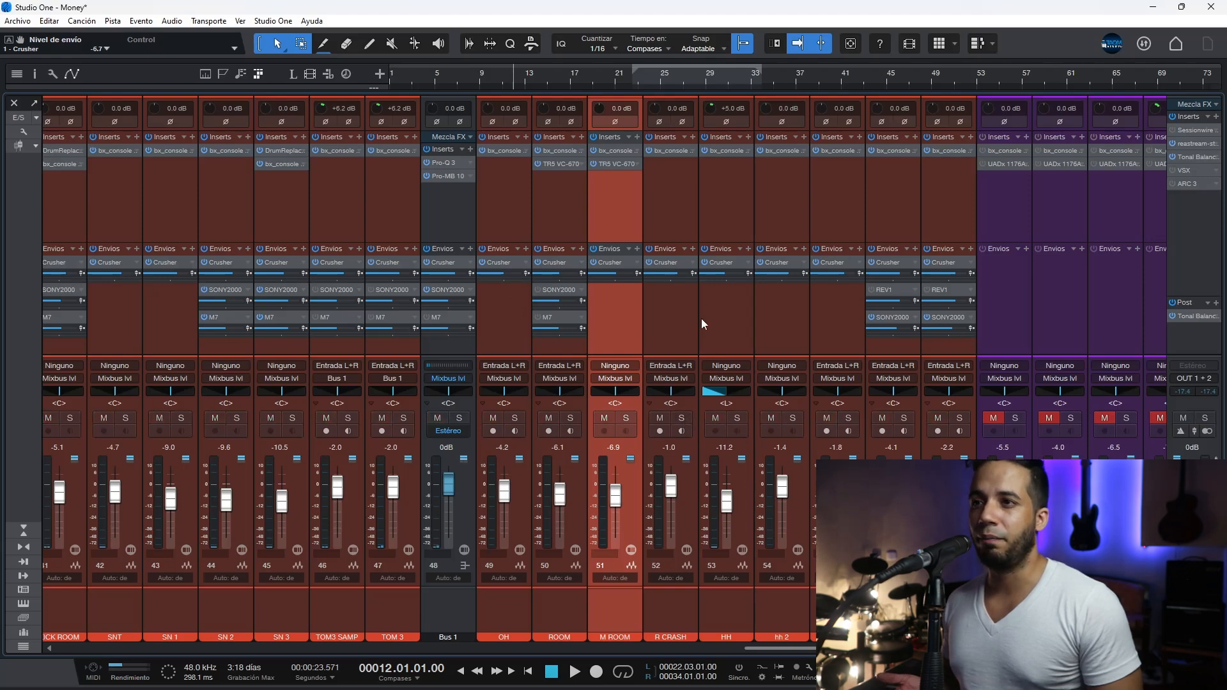
Step: Set the high-pass filter of R CRASH's bx_console SSL 4000 E to 119.2 Hz
left_click(669, 150)
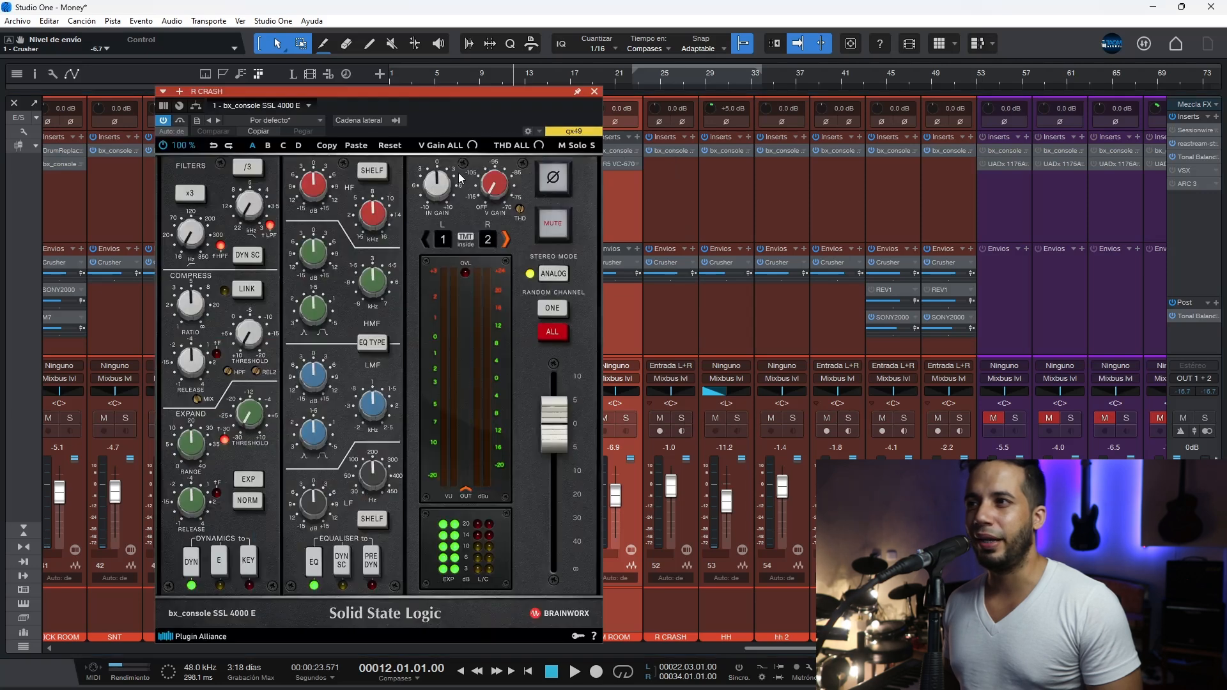
left_click_drag(192, 235, 191, 217)
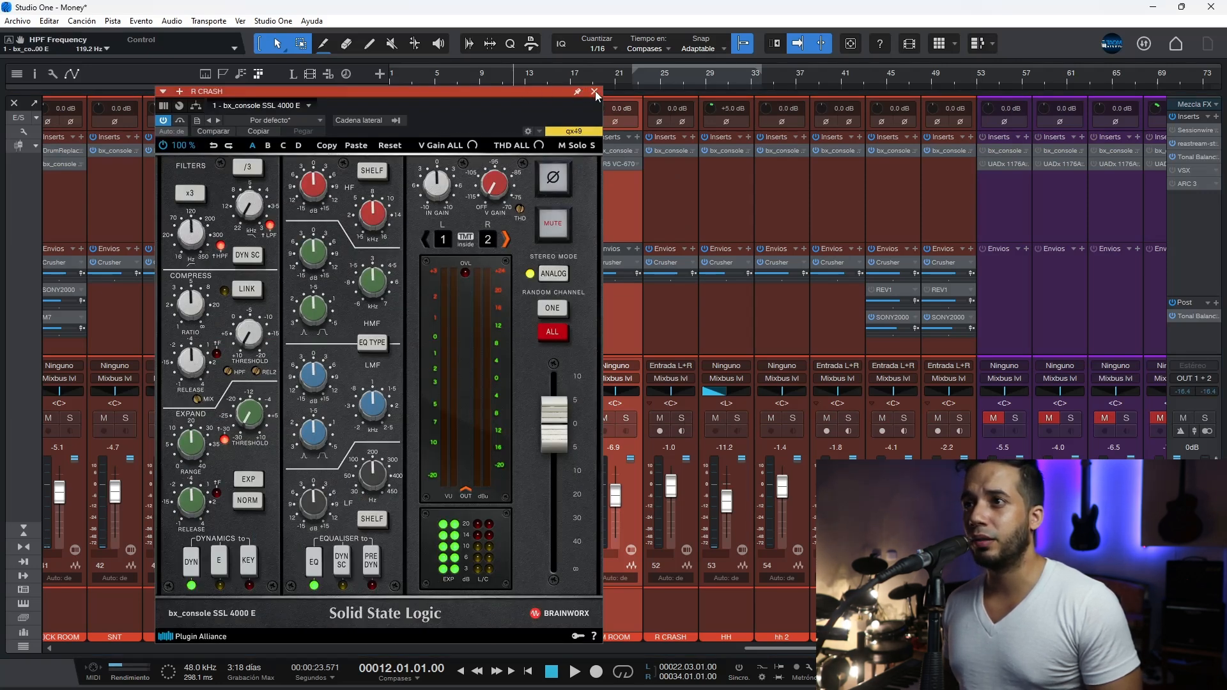
left_click(594, 91)
Step: Solo the HH channel and play the hi-hat part from bar 25 with its bx_console SSL 4000 E open
left_click(730, 210)
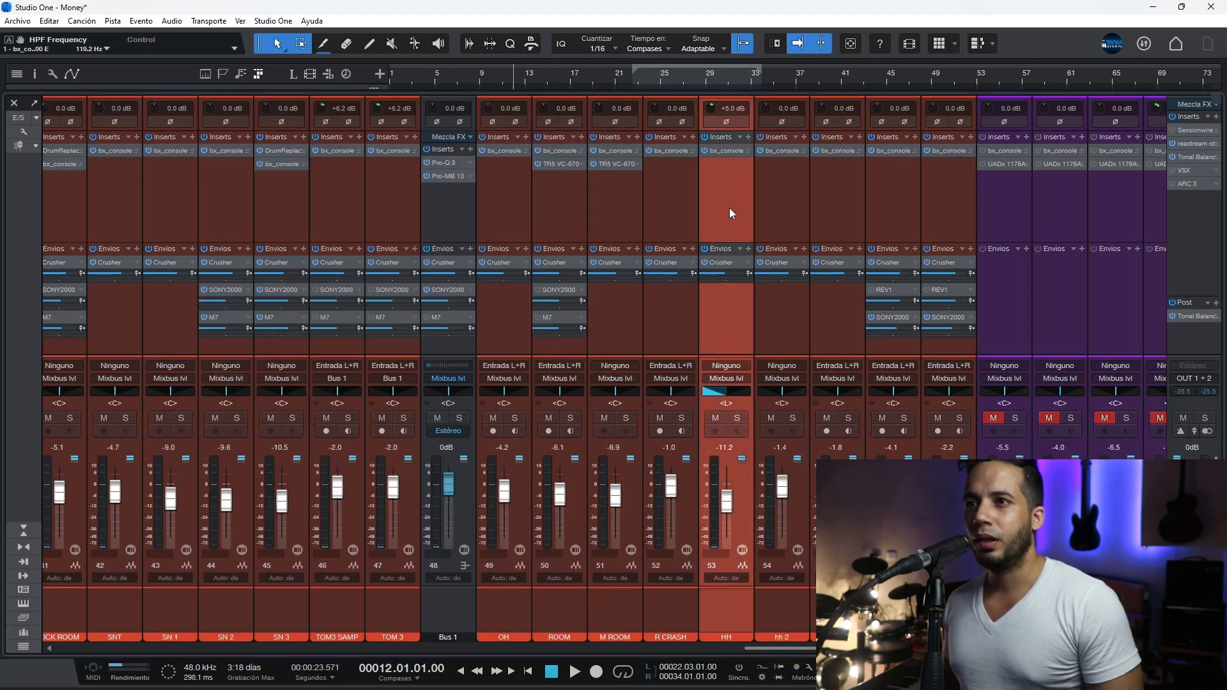
left_click(740, 416)
key("space")
left_click(730, 150)
key("F3")
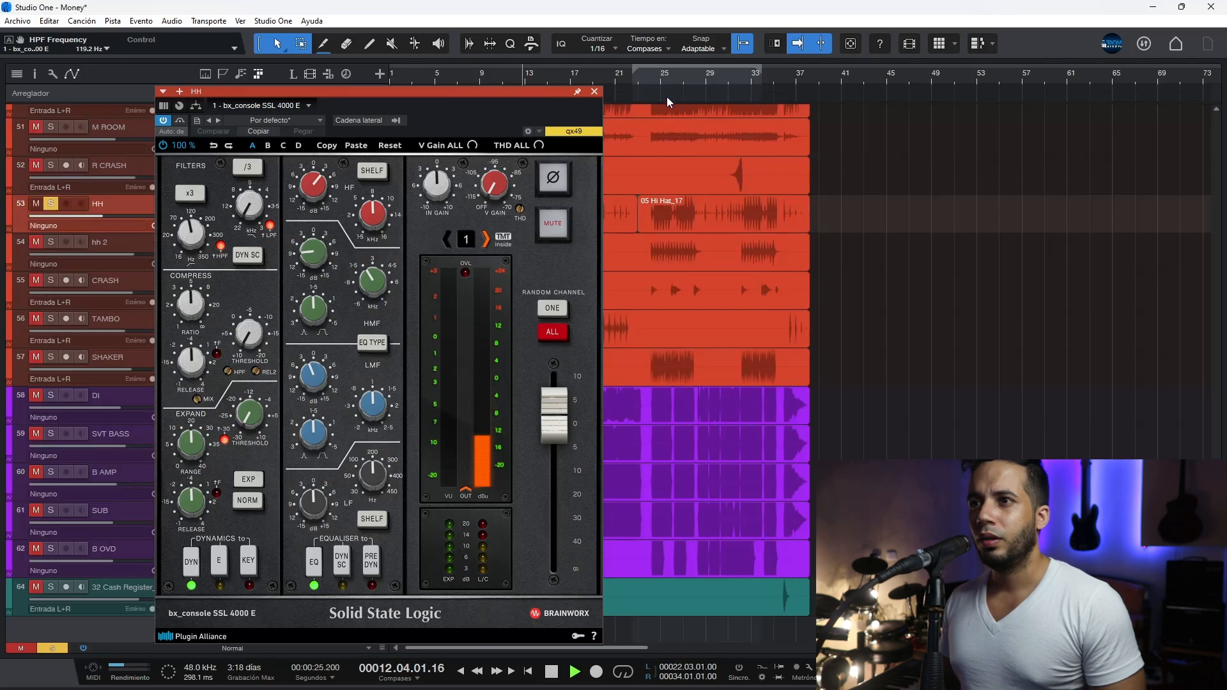
left_click(658, 77)
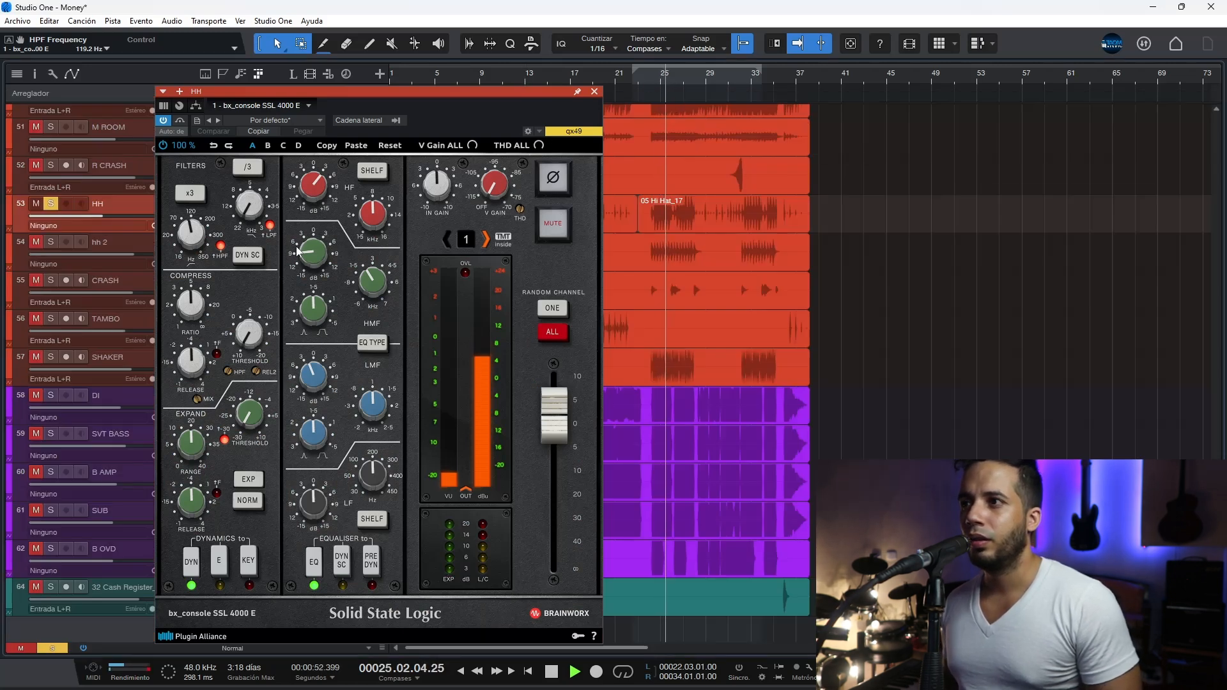
Step: Boost the HH console's high-mid gain to +15 dB to hear that band, and set the gain to -9.3 dB
left_click(368, 281)
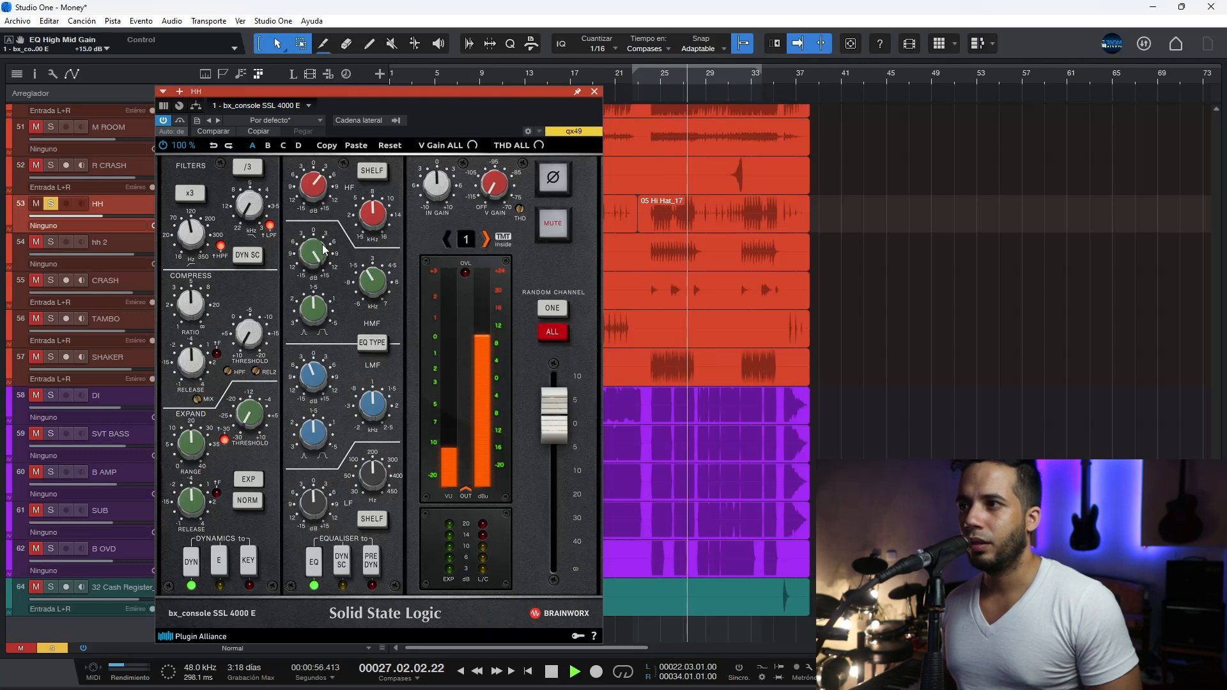
left_click_drag(318, 251, 307, 320)
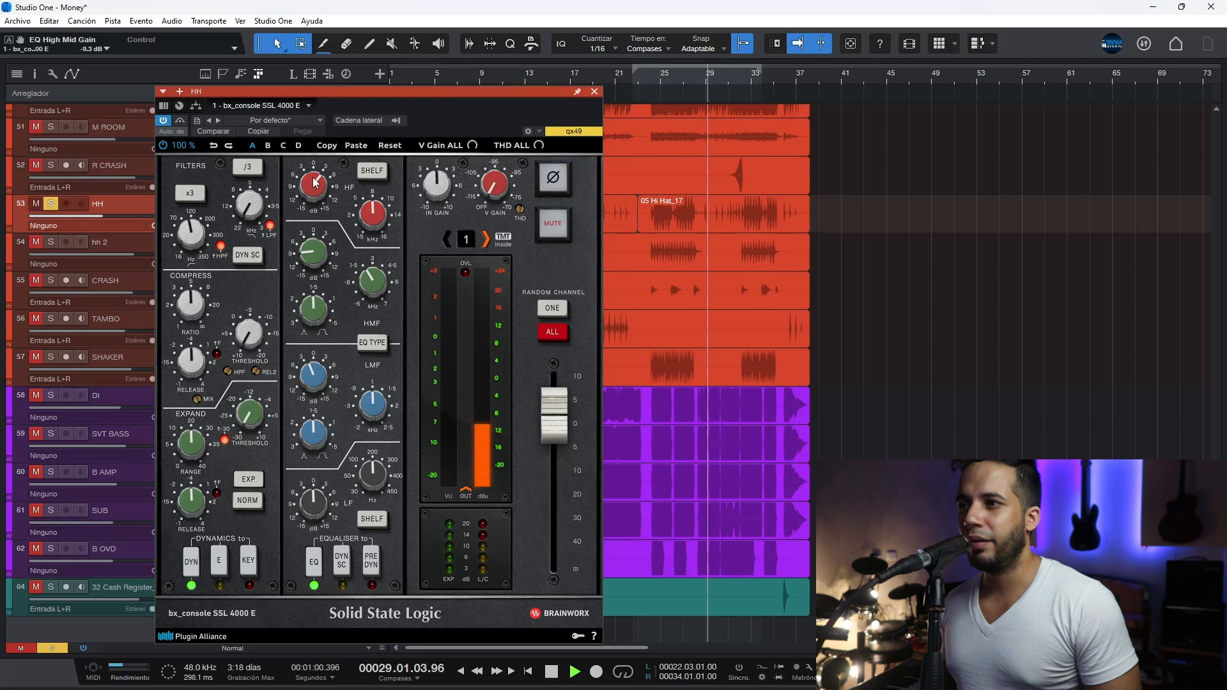
left_click(203, 237)
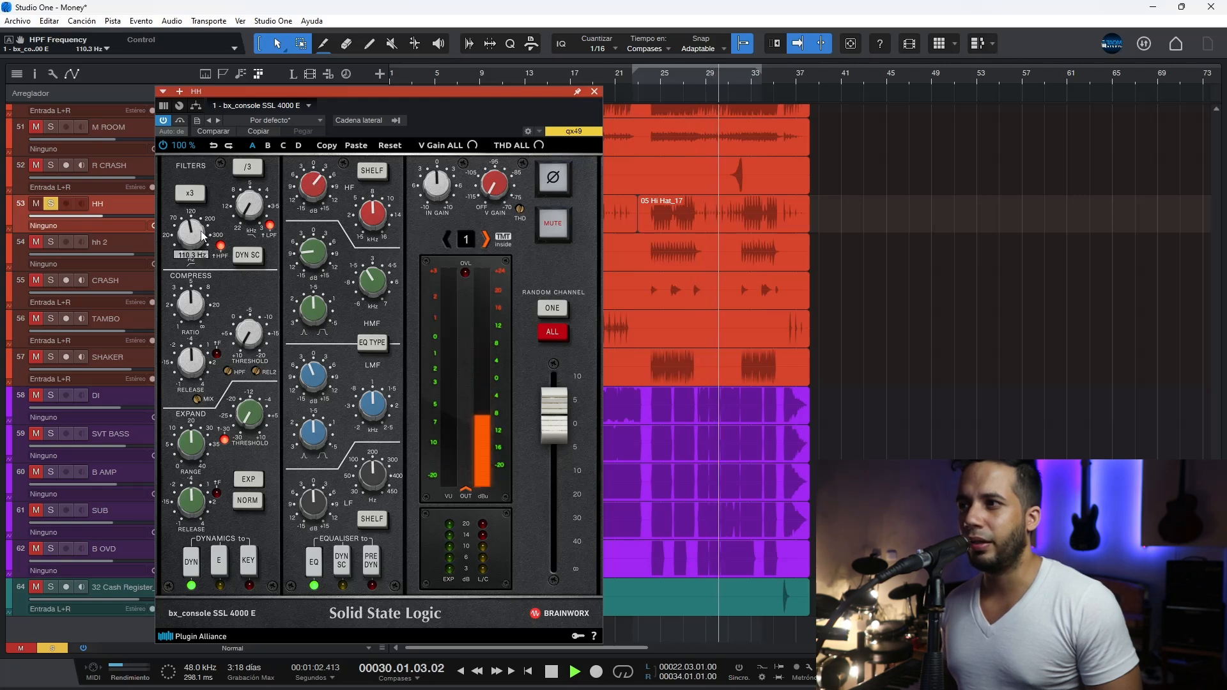
left_click(597, 94)
key("space")
key("F3")
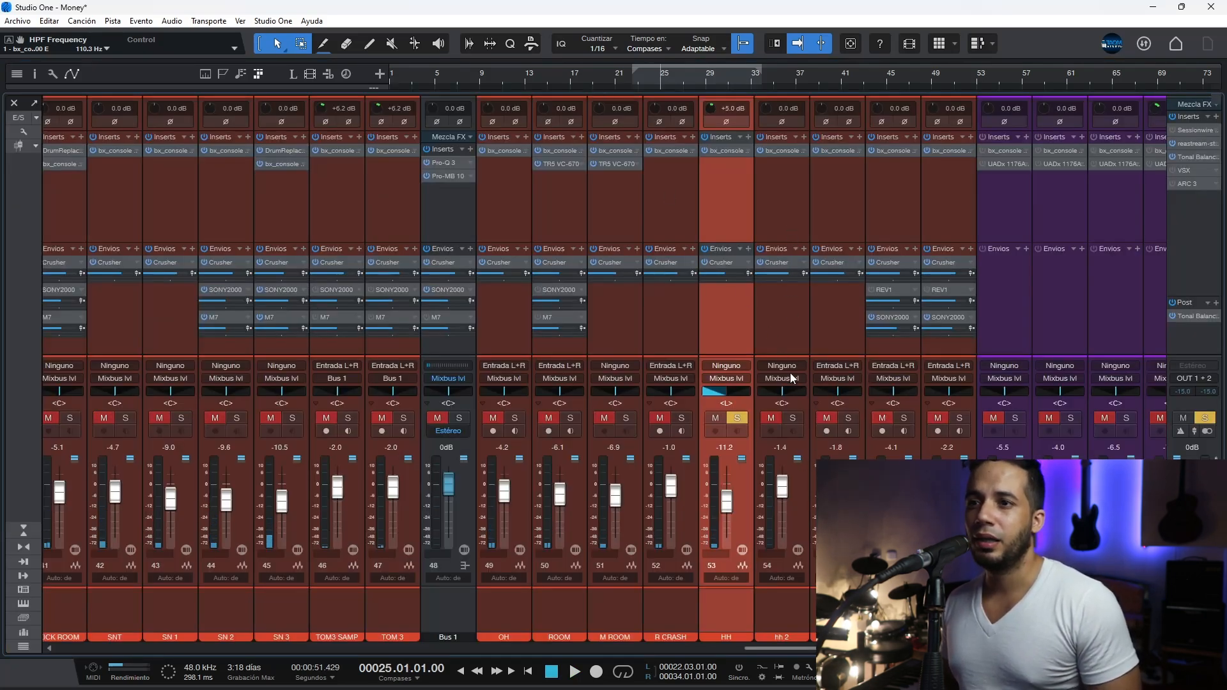
Step: Review the bx_console SSL 4000 E settings on the SHAKER and TAMBO channels
left_click(910, 439)
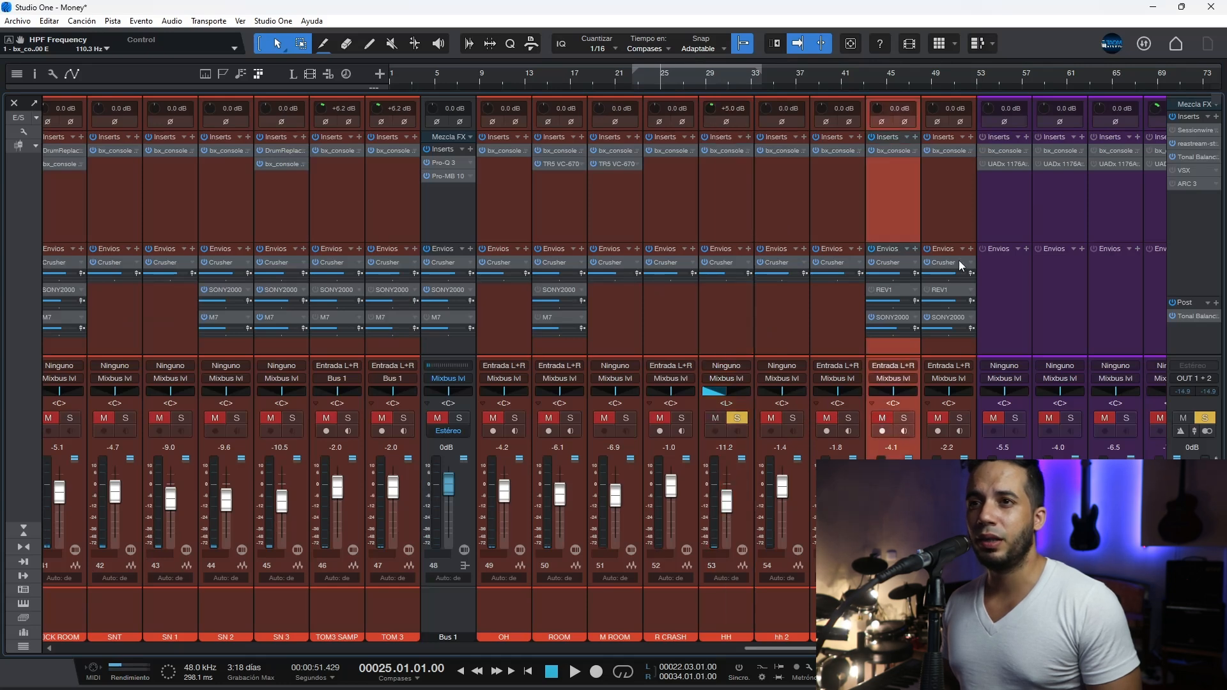
left_click(950, 155)
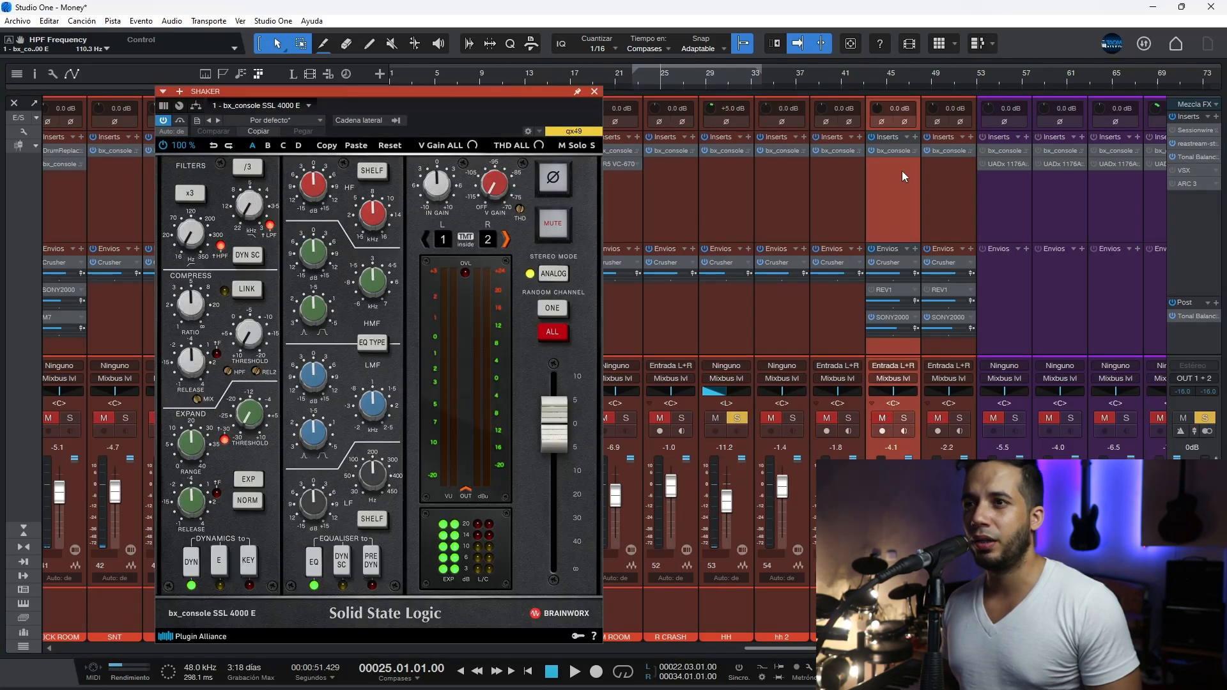
left_click(899, 151)
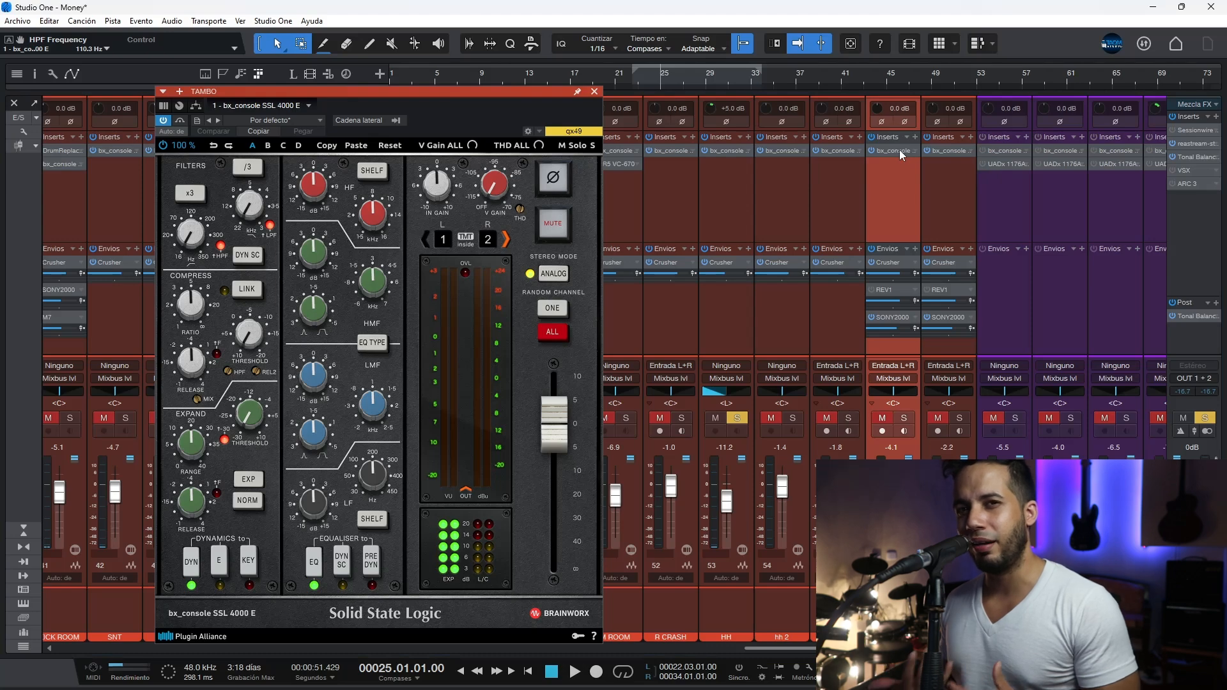
left_click(594, 92)
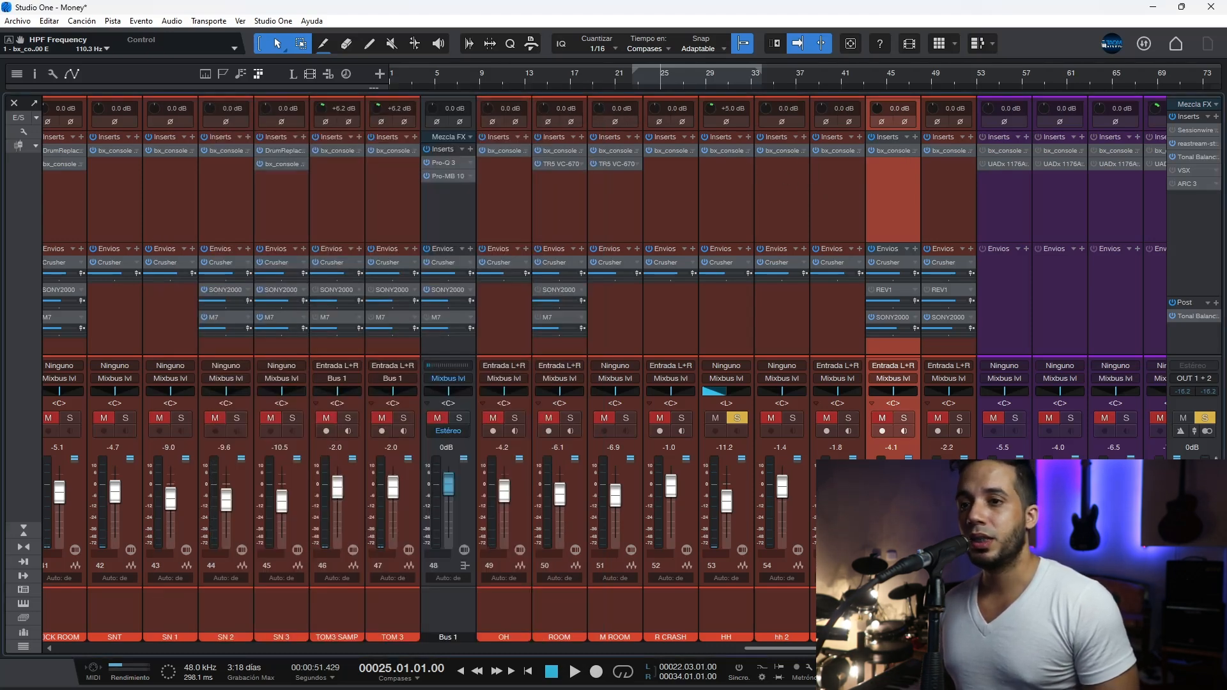
Step: Solo all drum channels from 01 Kick_01 to SHAKER, release their solo, and unmute the DI and other instrument channels
left_click(948, 614)
left_click_drag(858, 648, 721, 648)
left_click(410, 418)
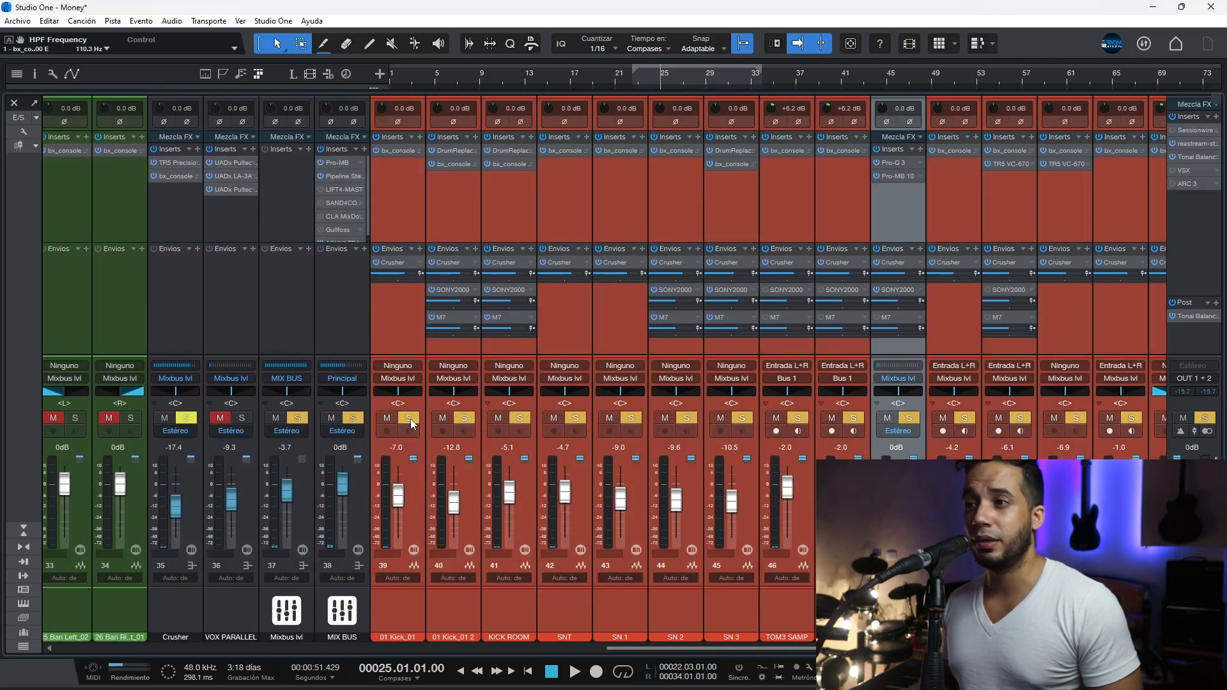
left_click(411, 419)
left_click_drag(667, 648, 867, 649)
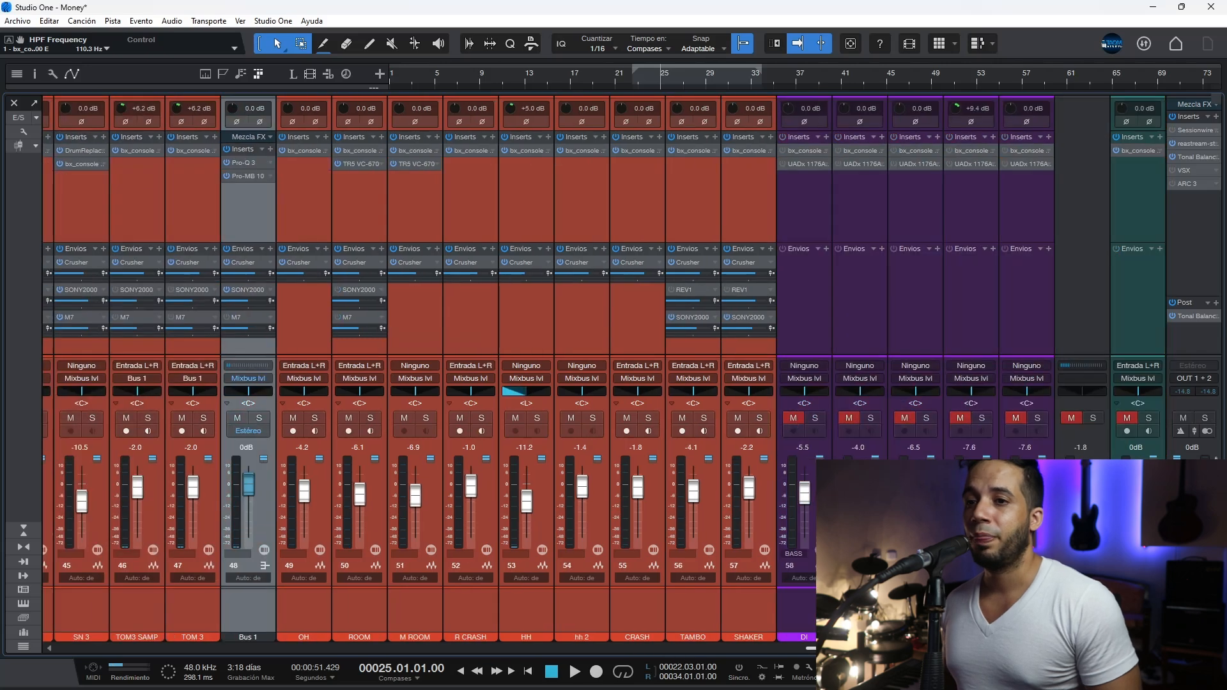
left_click(1075, 418)
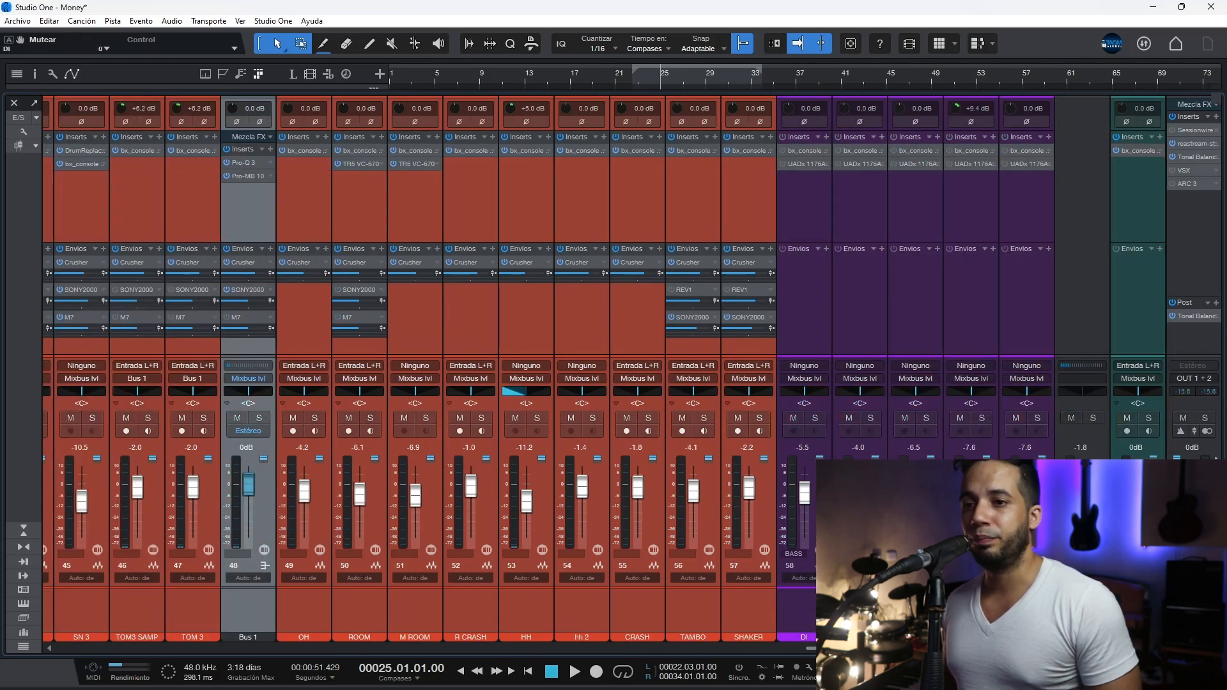
Step: Enlarge the mixer's insert area to fit the MIX BUS plug-in chain from Pro-MB down to ASHULTRA
scroll(297, 190, "left", 5)
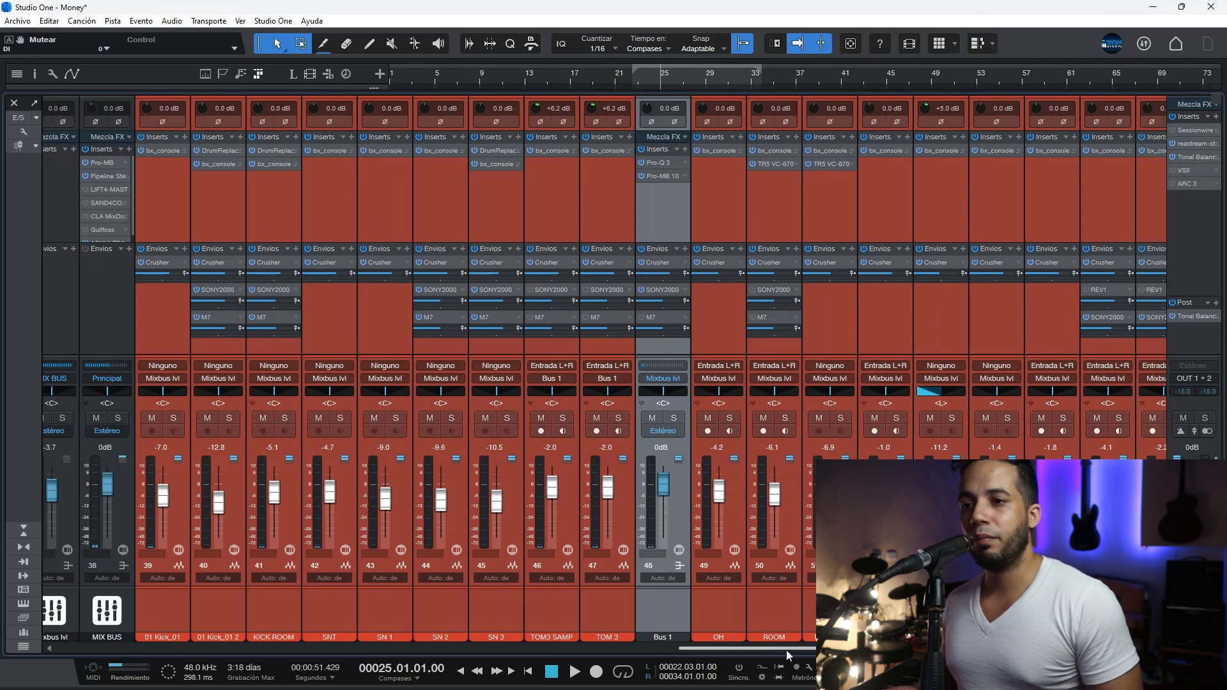
left_click_drag(785, 651, 638, 593)
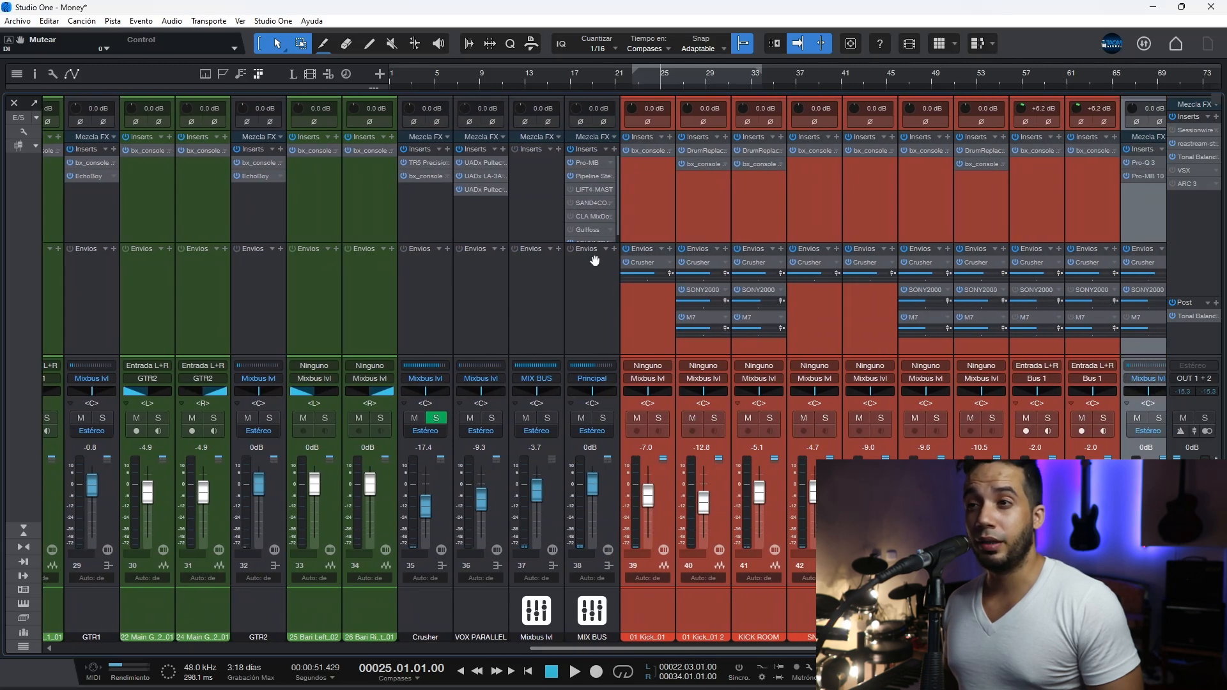
left_click_drag(594, 241, 597, 269)
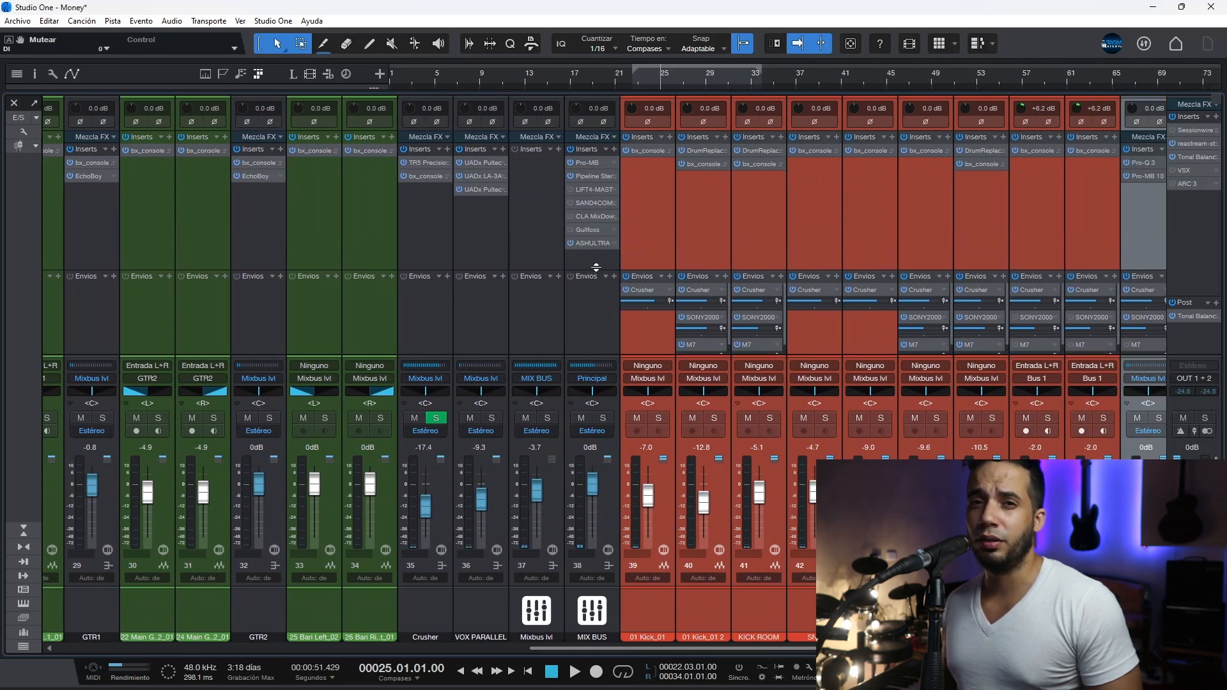
Step: Review the compression settings of each of the four bands in the MIX BUS channel's Pro-MB
left_click(594, 160)
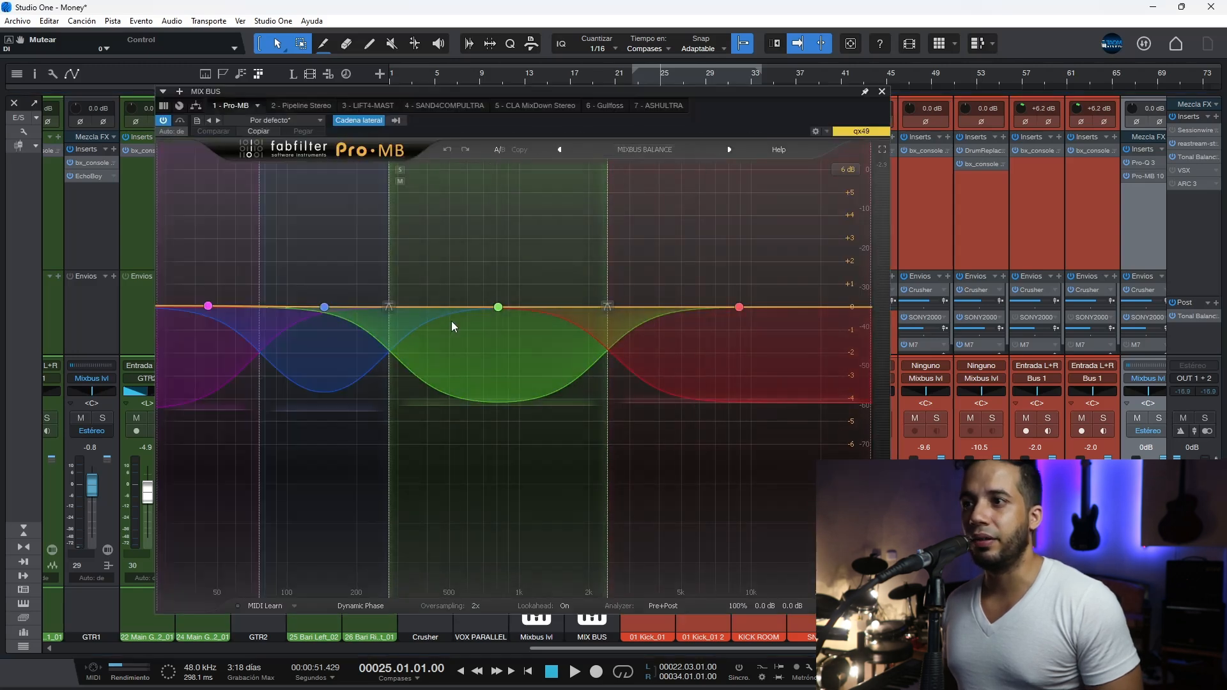
left_click(500, 310)
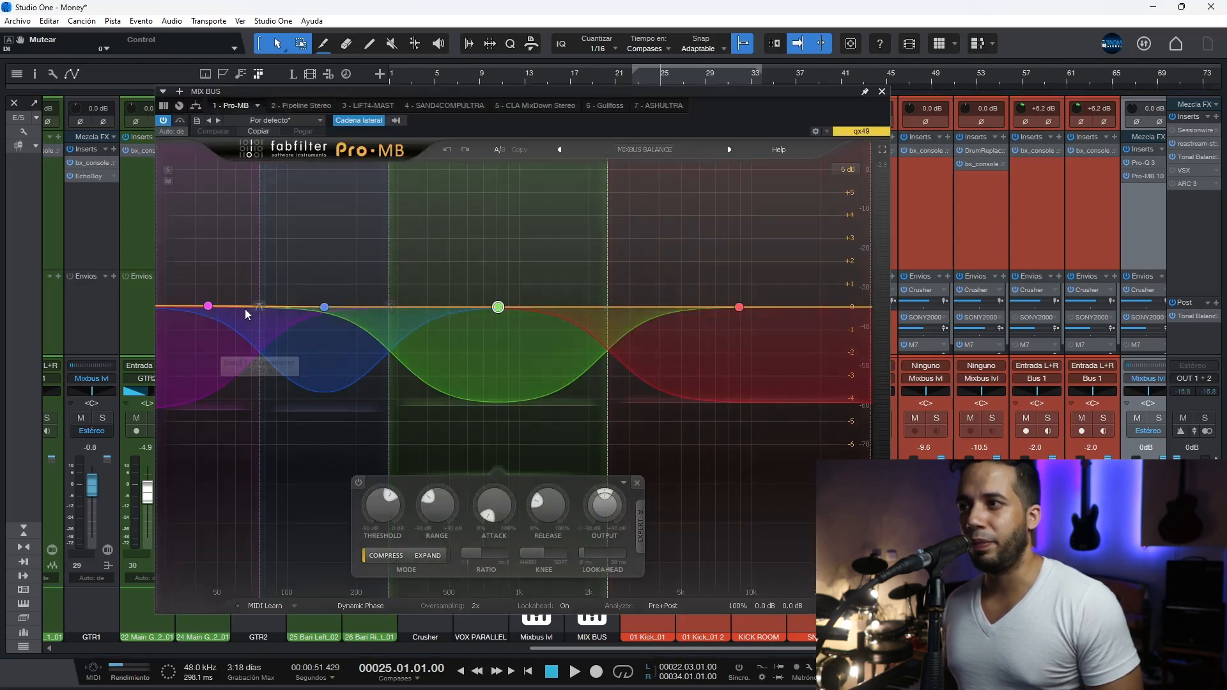
left_click(209, 307)
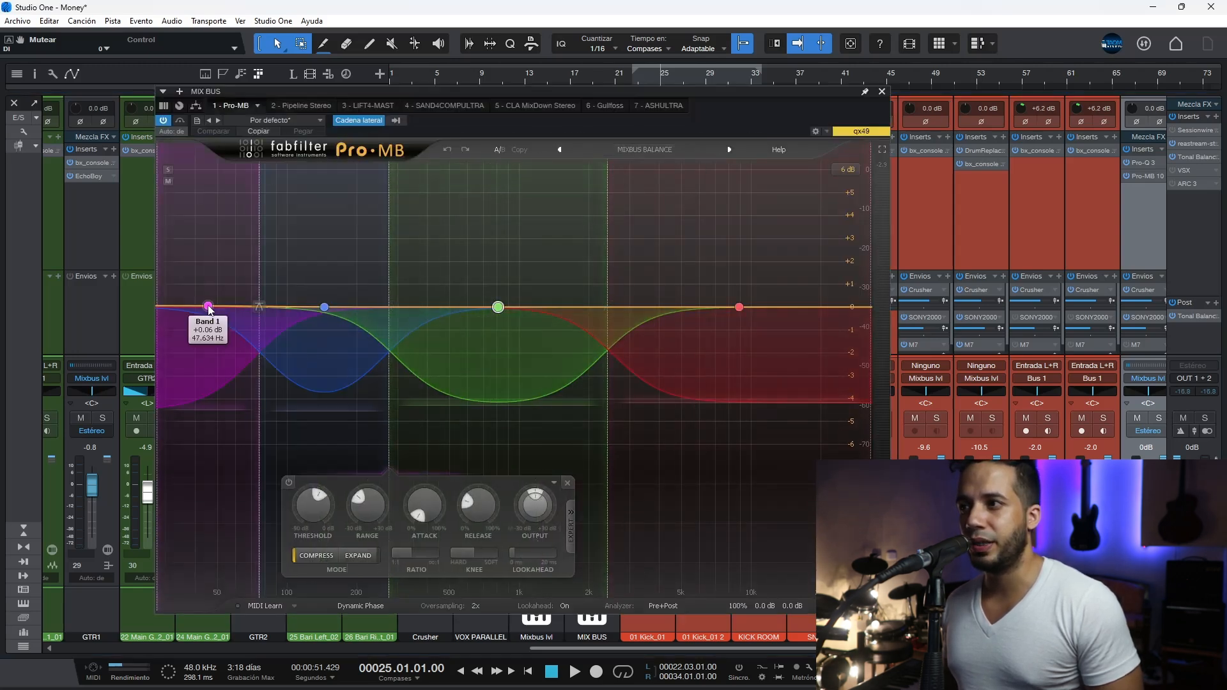
left_click(324, 307)
left_click(499, 308)
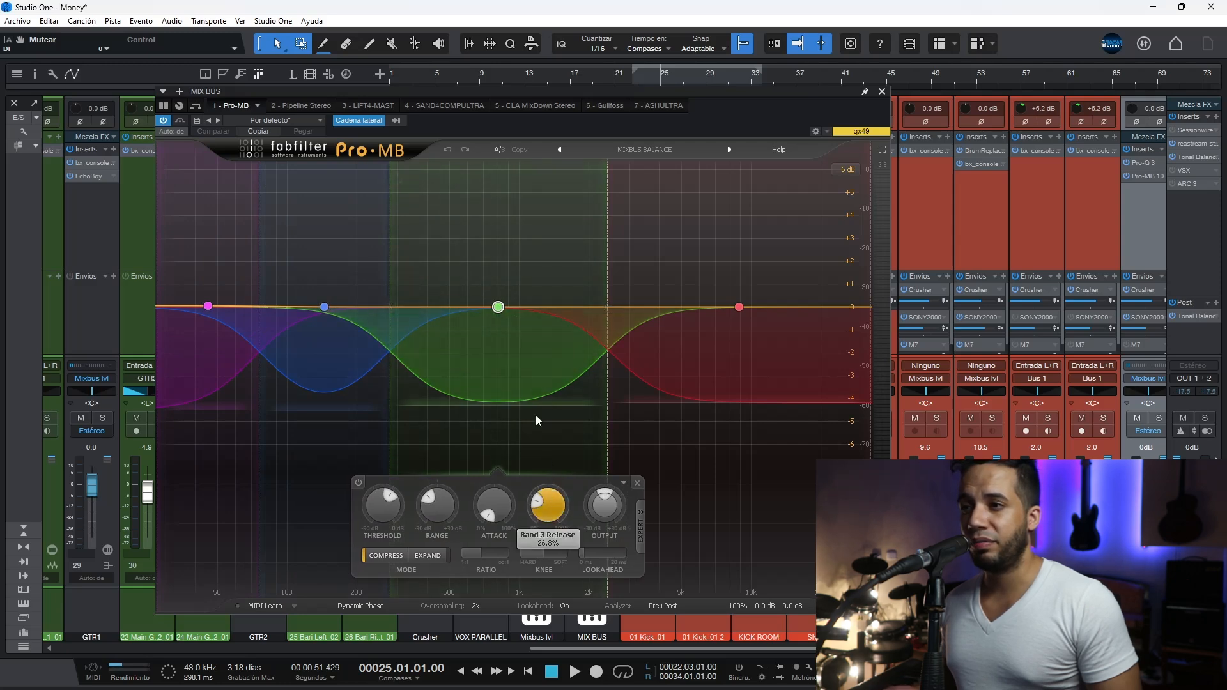
left_click(739, 308)
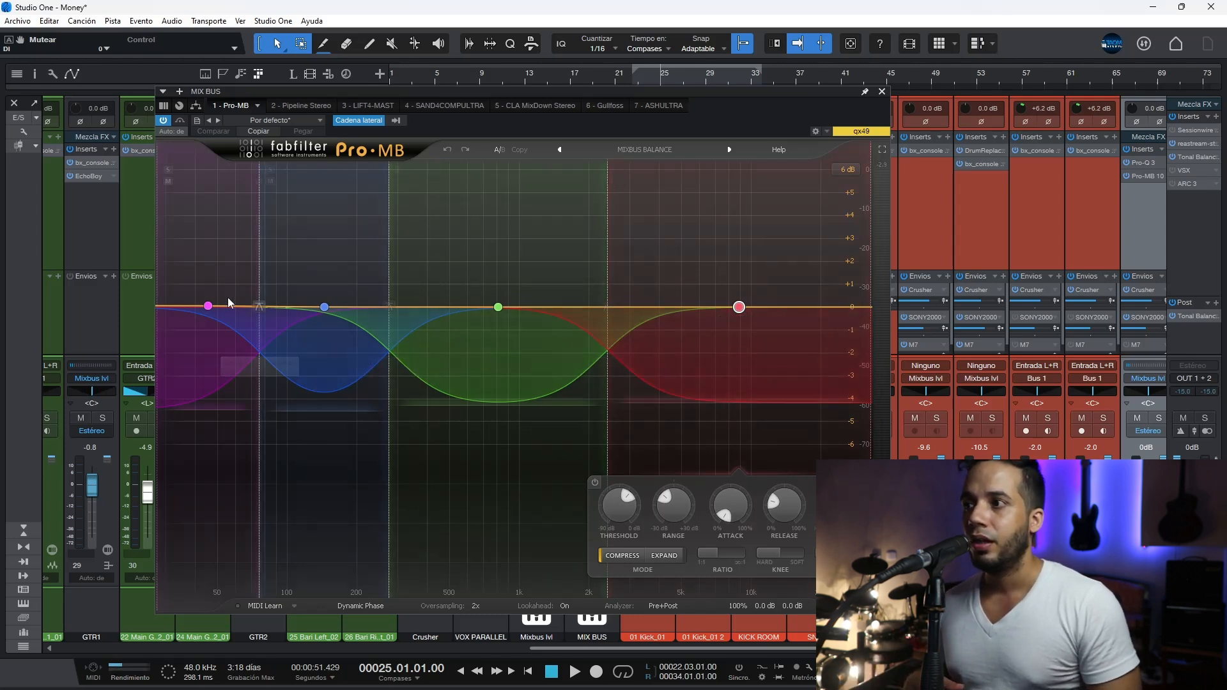
left_click(210, 307)
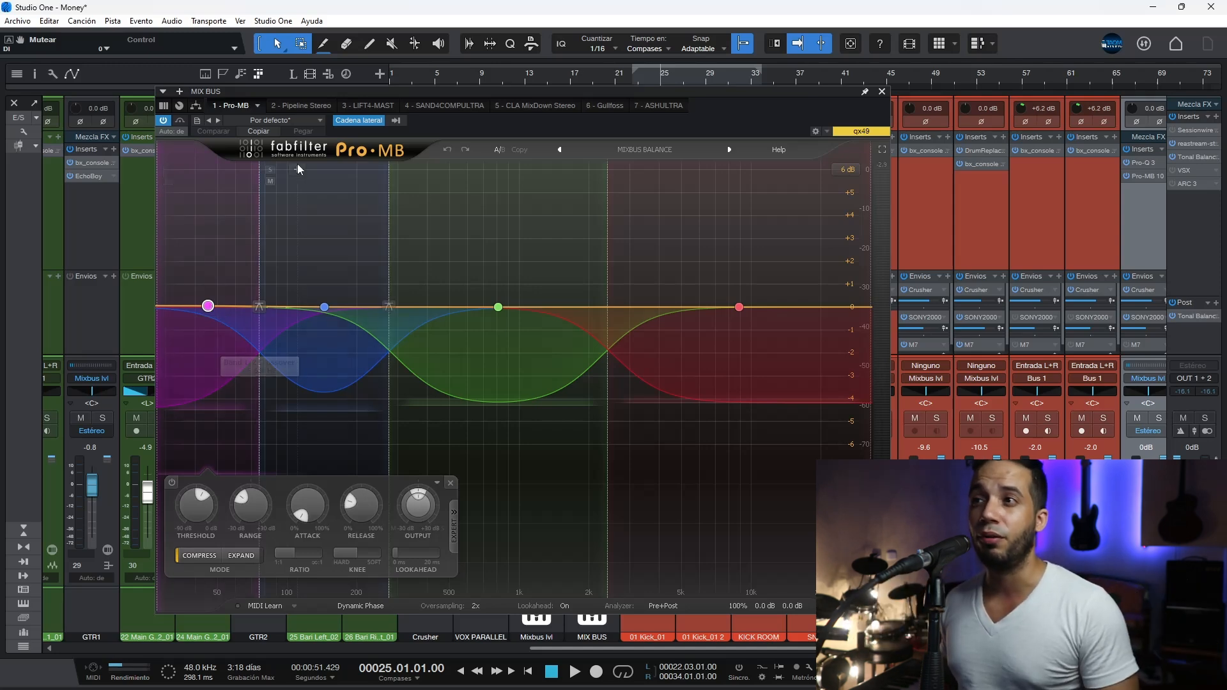
left_click(882, 93)
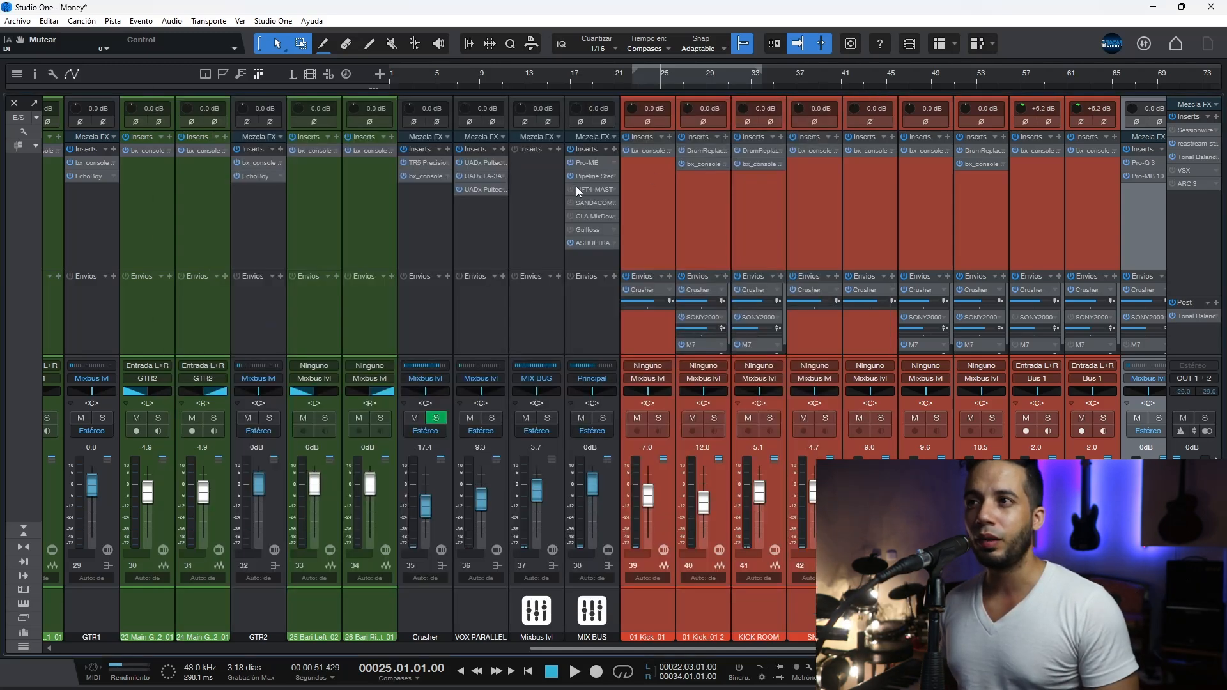
Step: Review the MIX BUS Pipeline Stereo insert with its COMP-4K-BUS and VEQ-1A settings, and the ASHULTRA limiter
left_click(580, 176)
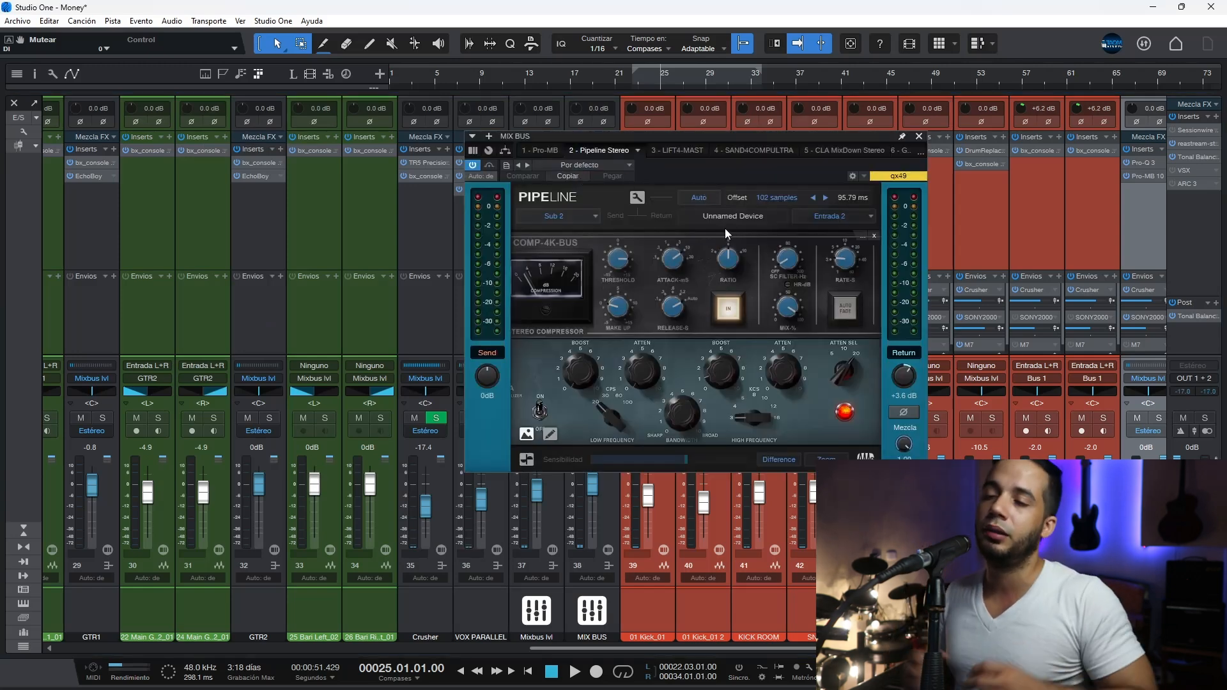
left_click(709, 310)
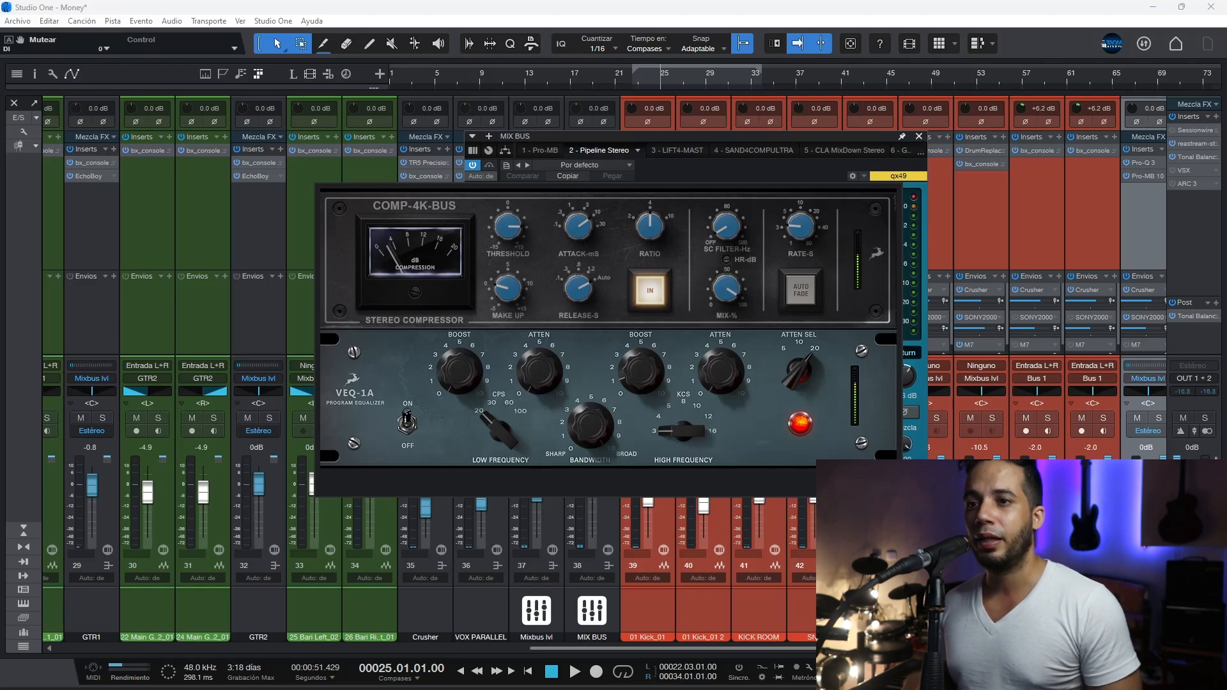
left_click(895, 145)
left_click(919, 137)
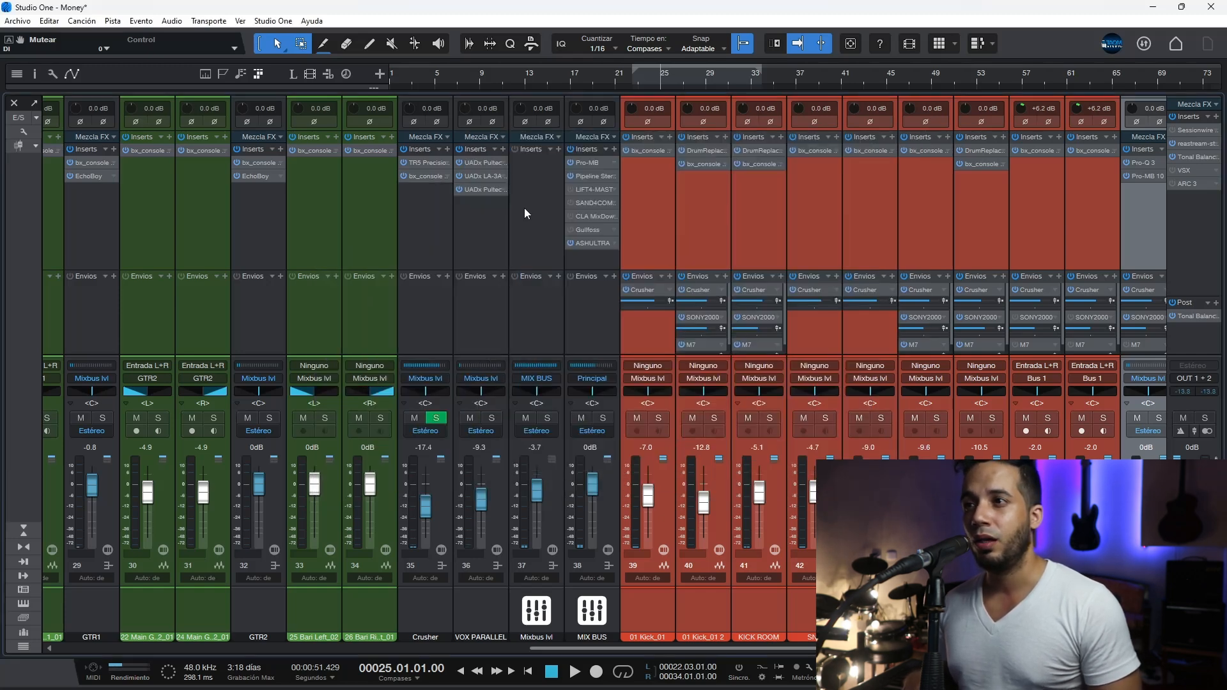
left_click(598, 243)
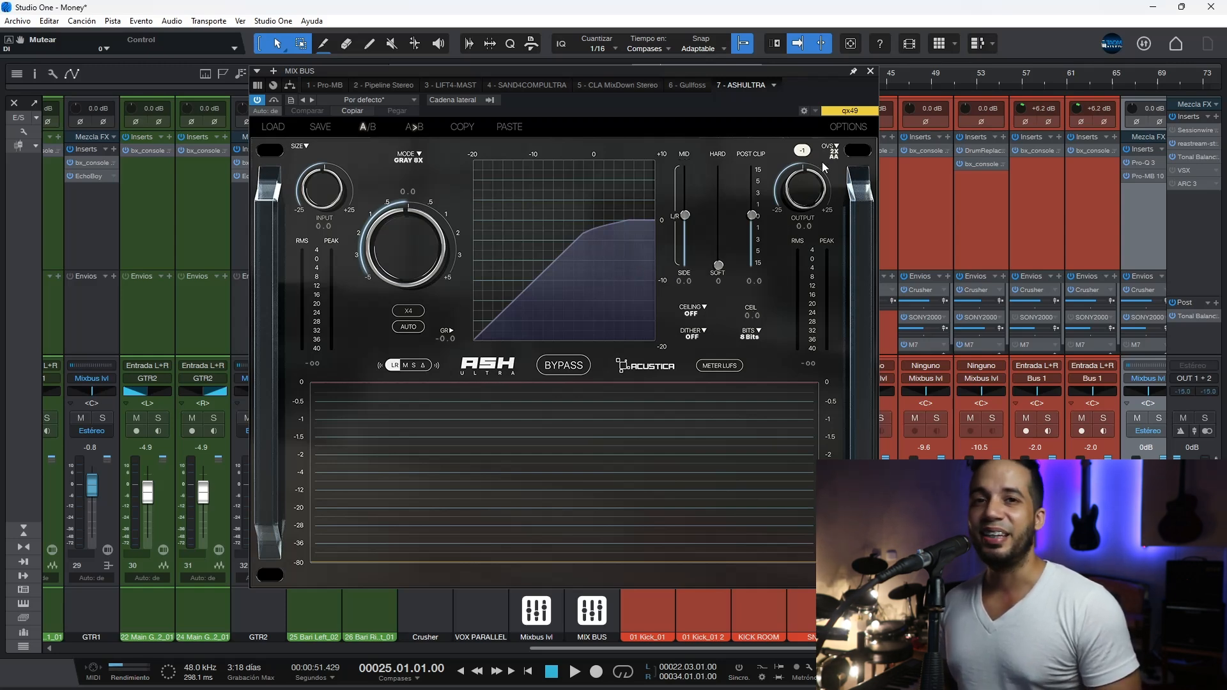
left_click(871, 72)
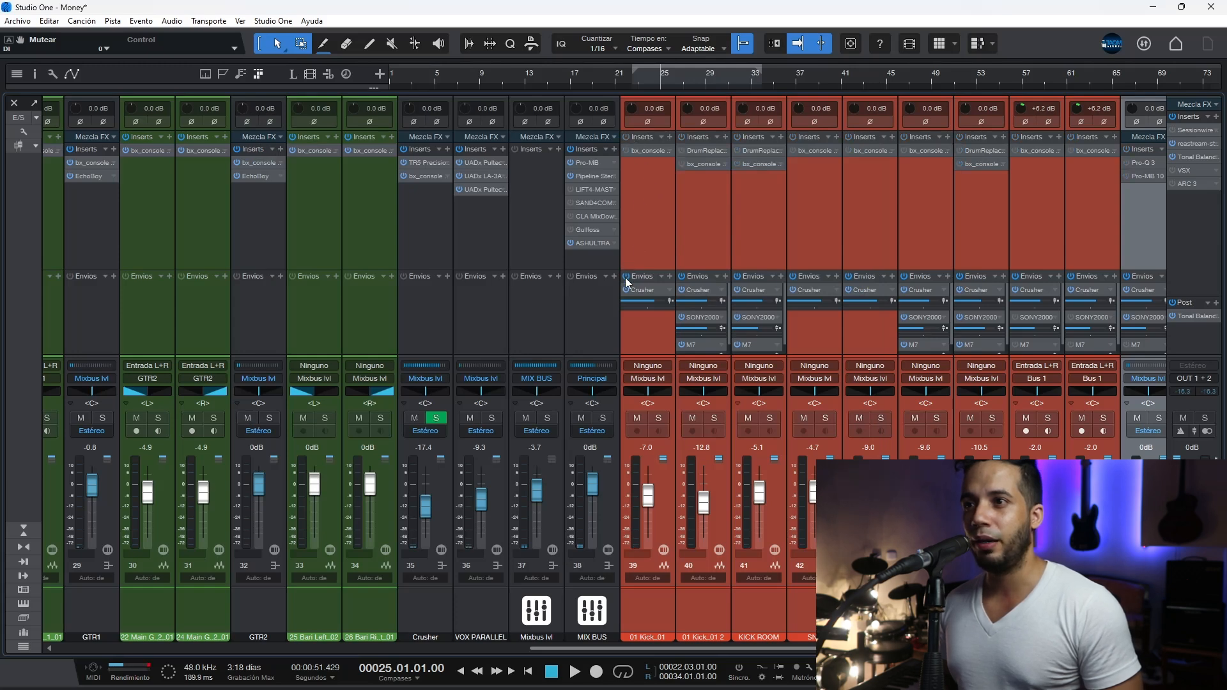
Step: Disable the drum channels' sends, mute 01 Kick_01 2, KICK ROOM and SN 3, and compare playback from bar 25 with these three unmuted
left_click(757, 484)
left_click(724, 491, "ctrl")
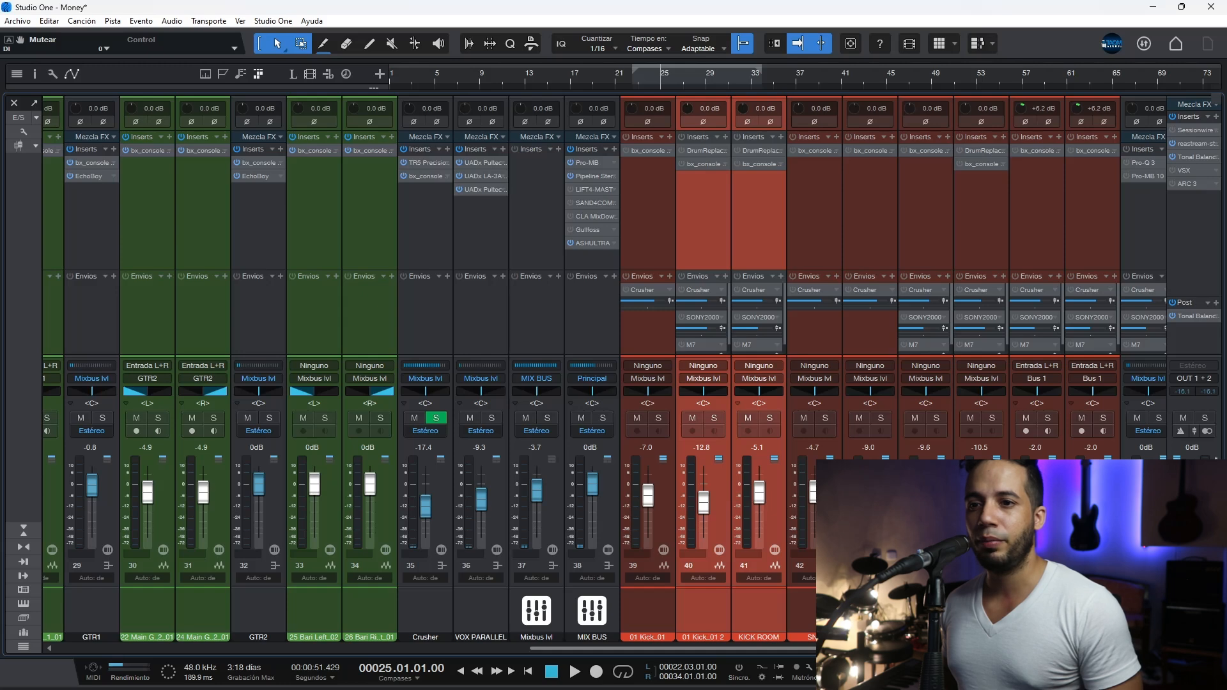
left_click(991, 491, "ctrl")
left_click(972, 416)
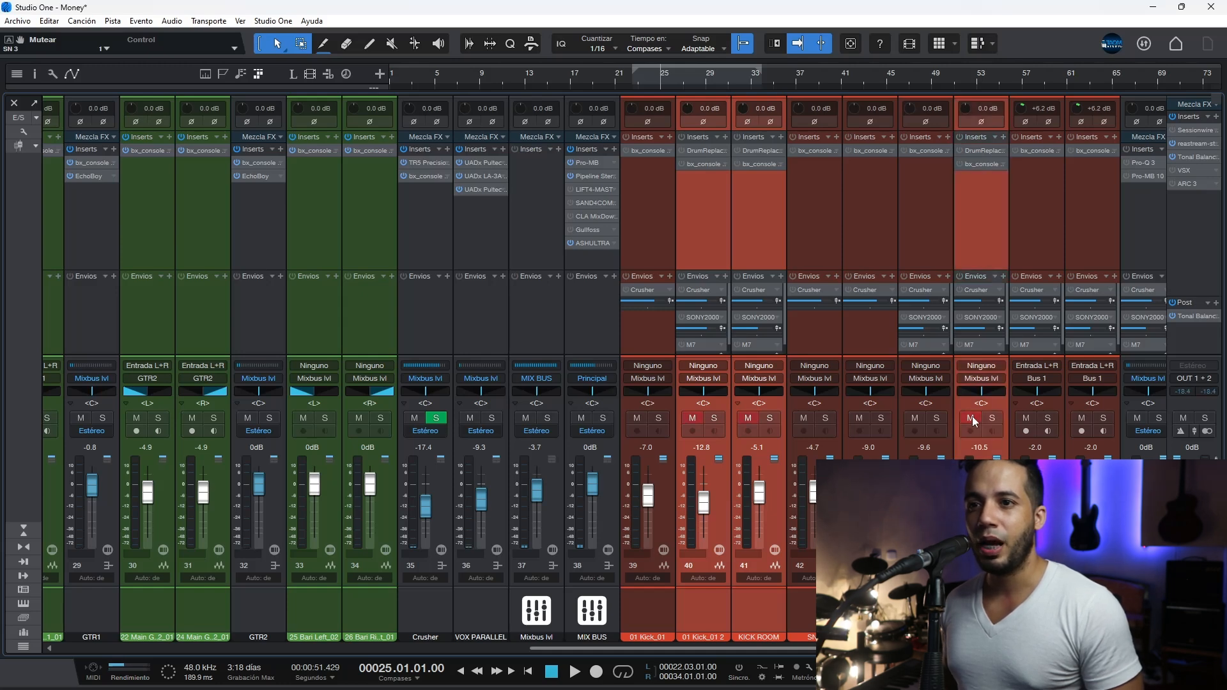
key("space")
key("space")
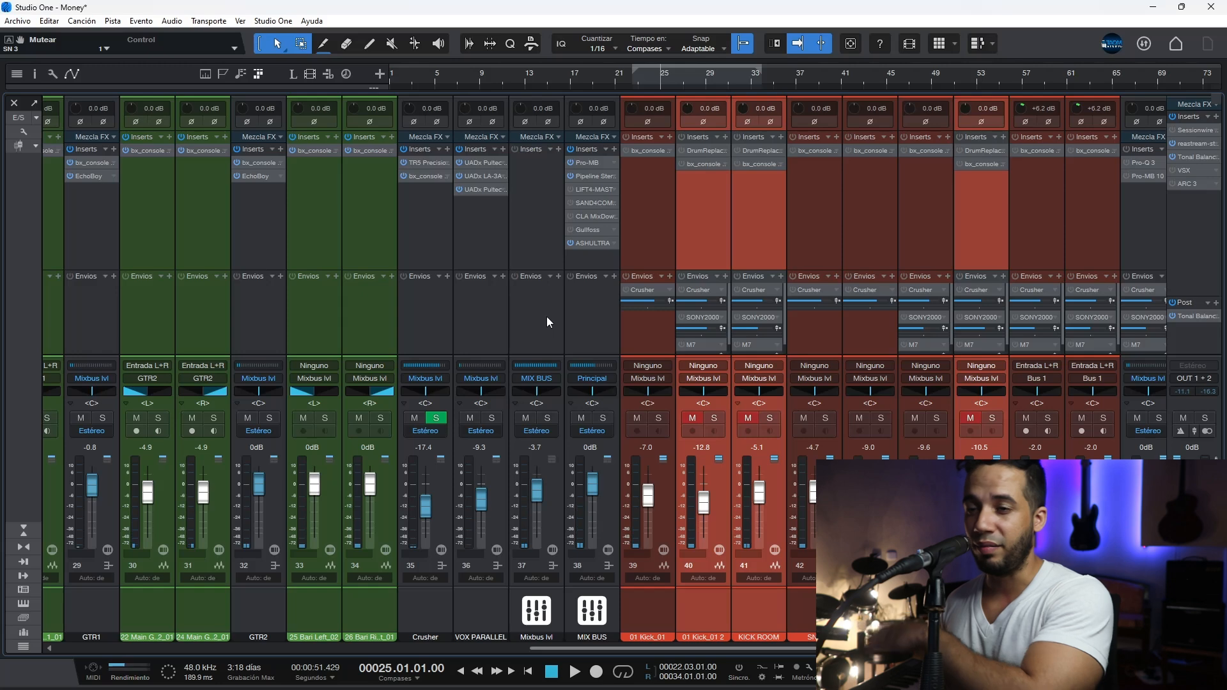
key("space")
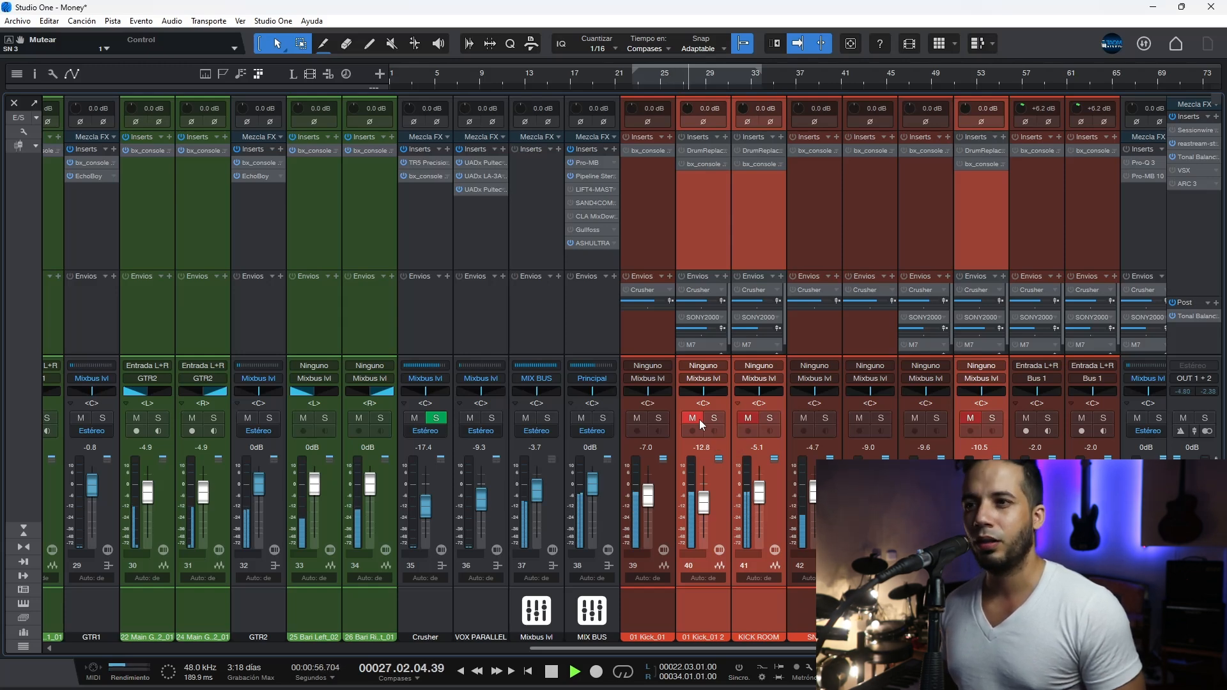
key("space")
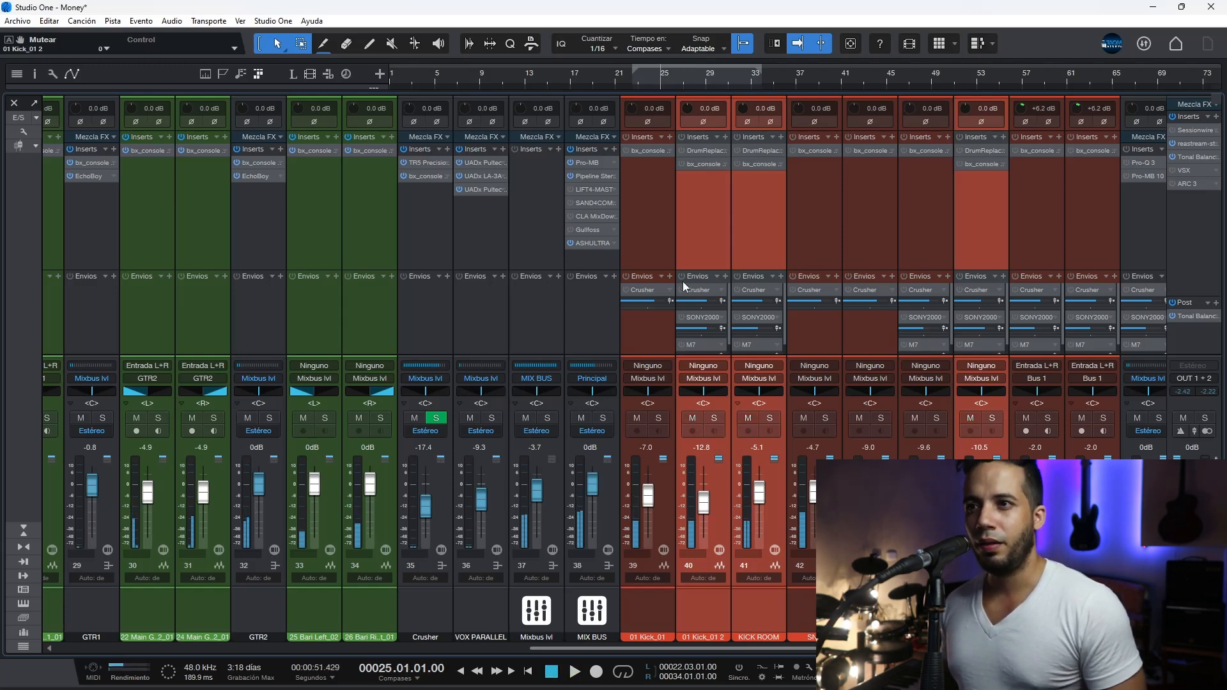
Step: Re-enable the inserts and sends on all drum channels and play the processed mix from bar 25
left_click(666, 160)
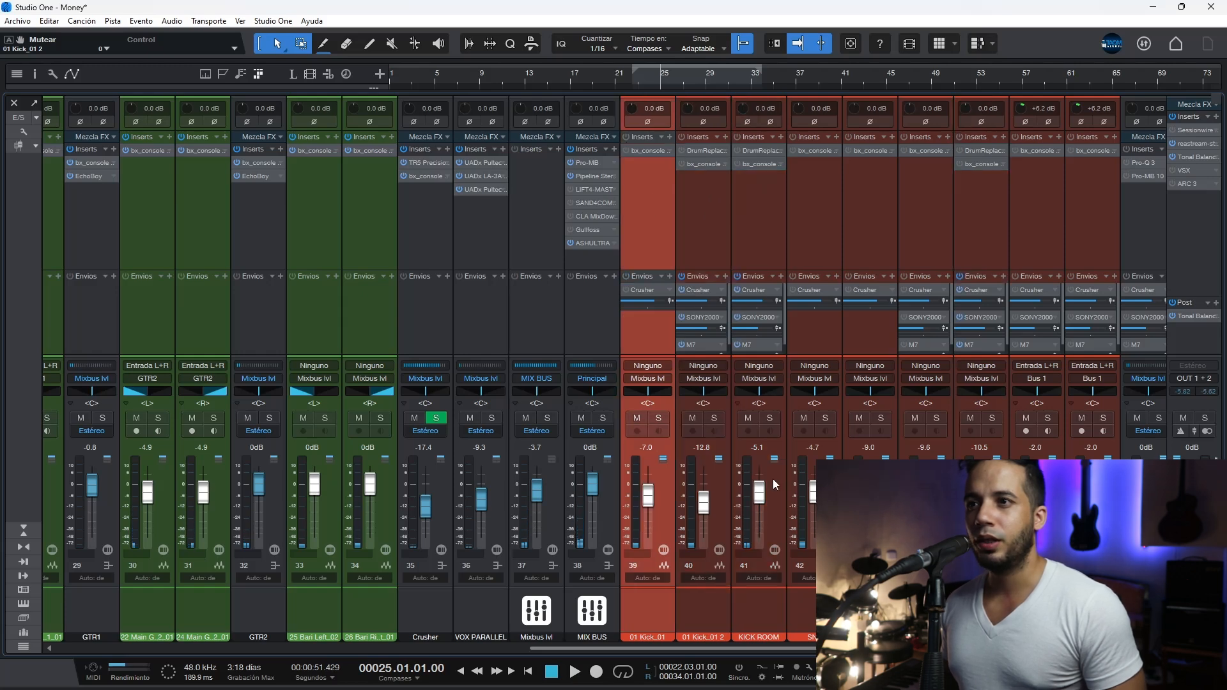
left_click_drag(844, 648, 1040, 648)
left_click(1004, 237, "shift")
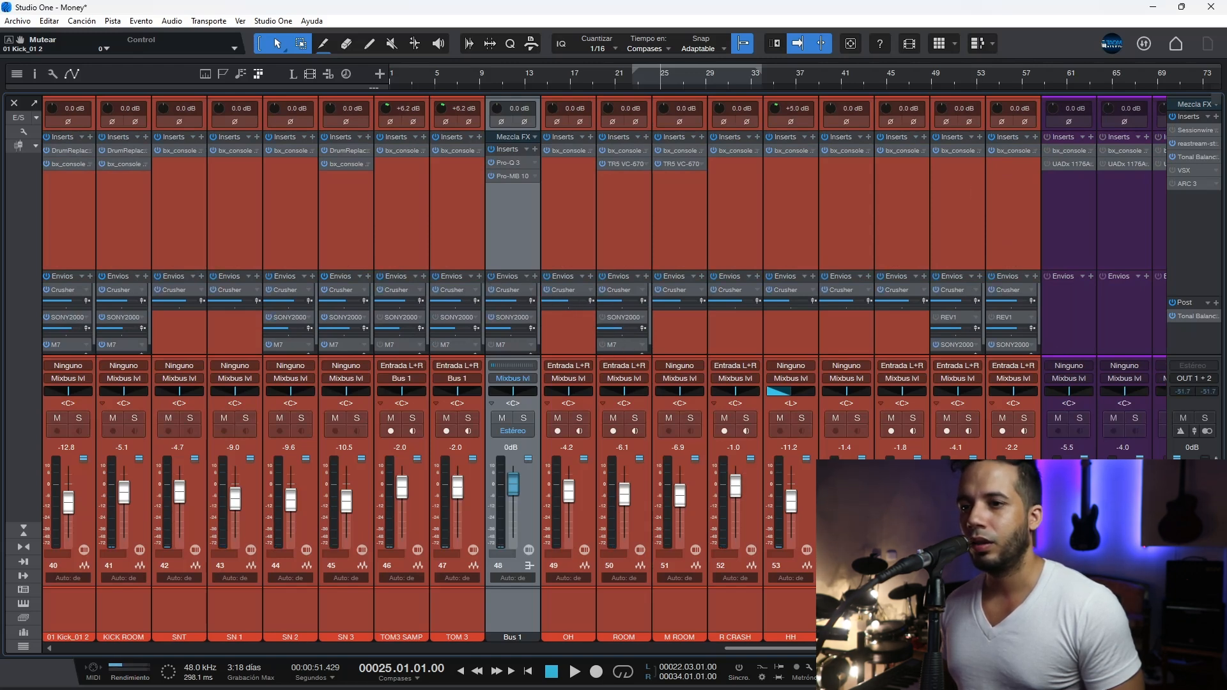
scroll(587, 433, "left", 5)
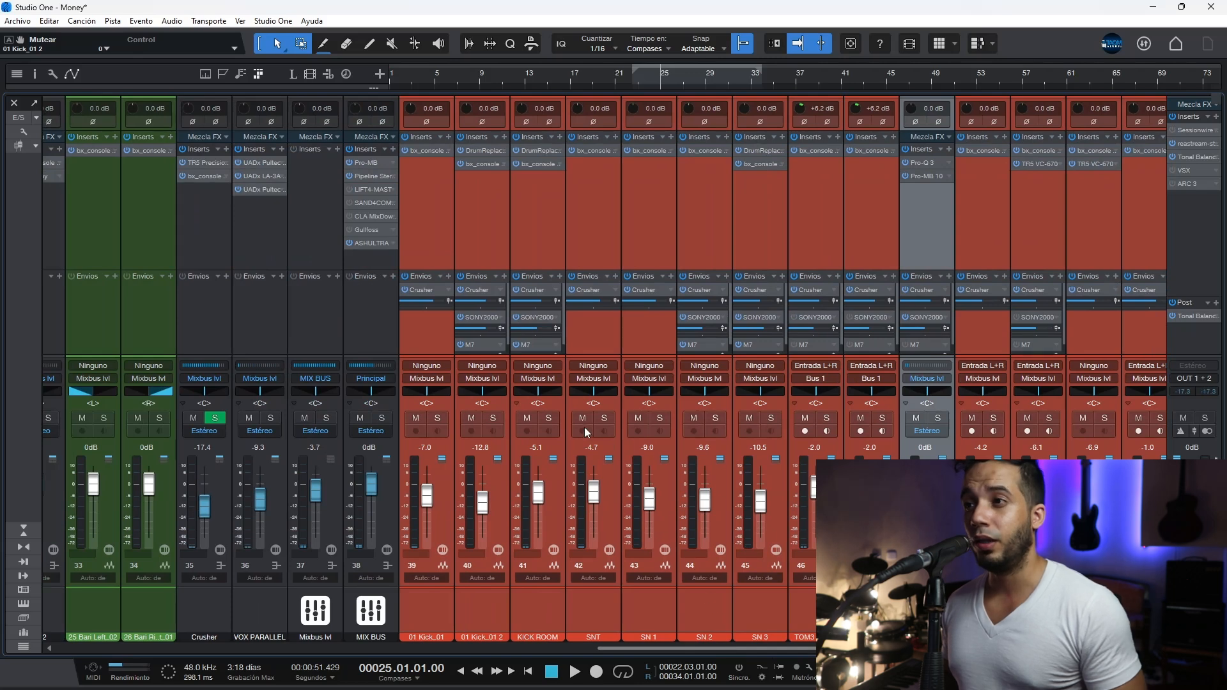
key("space")
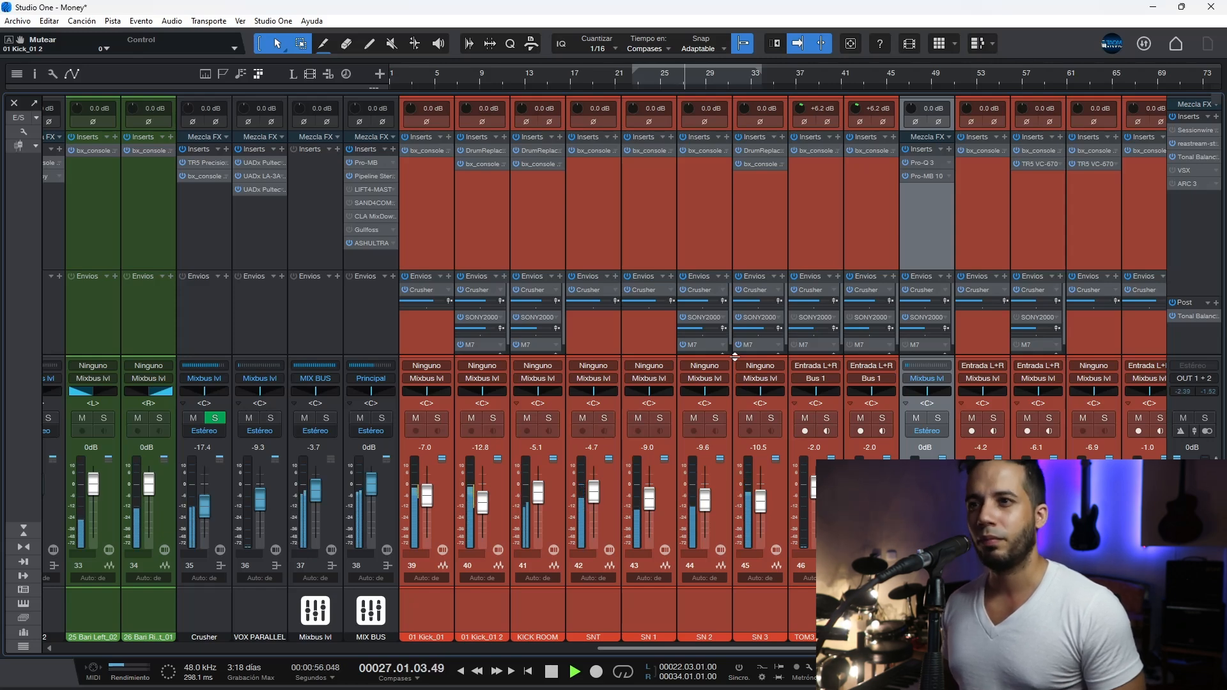
key("space")
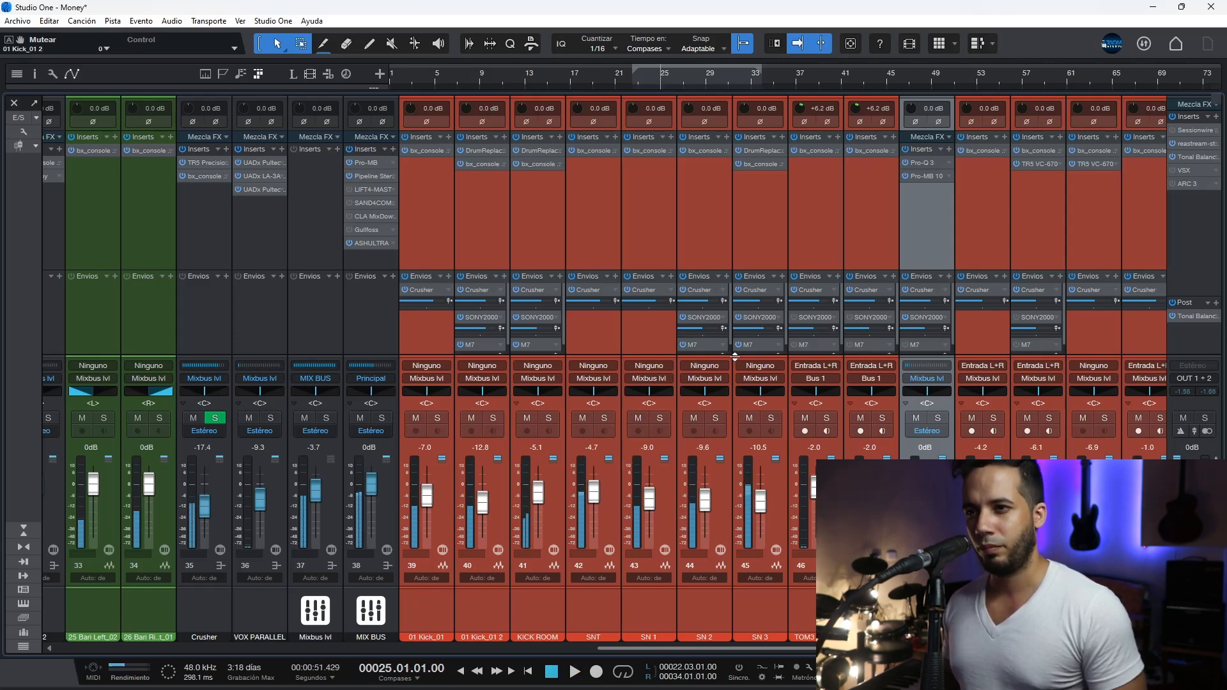